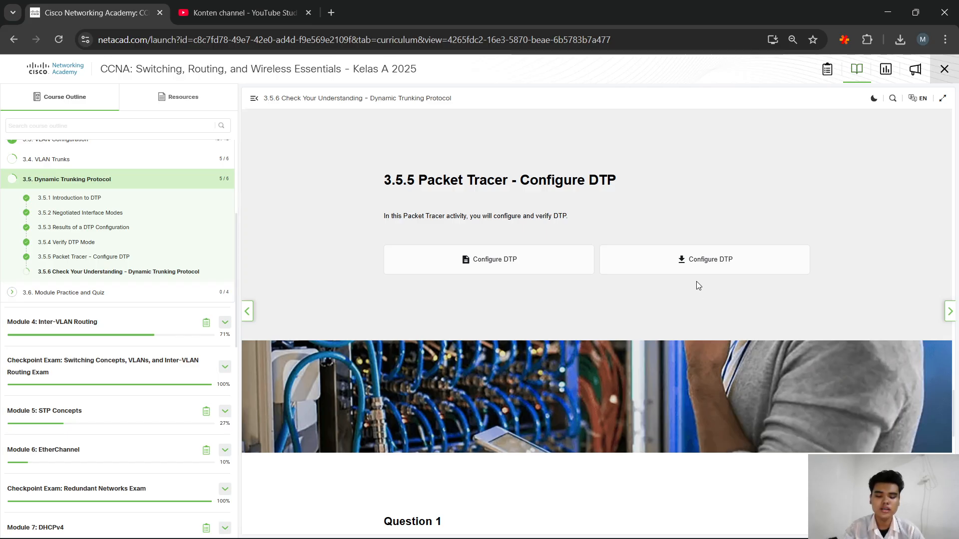
Step: Open the downloaded 3.5.5-packet-tracer---configure-dtp activity file from the Downloads folder in Packet Tracer
scroll(691, 285, down, 2)
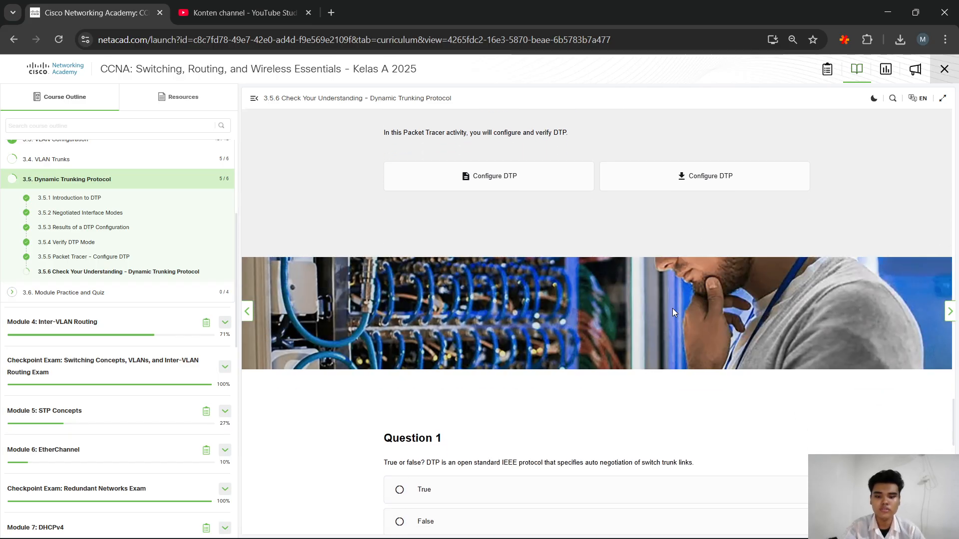
click(422, 533)
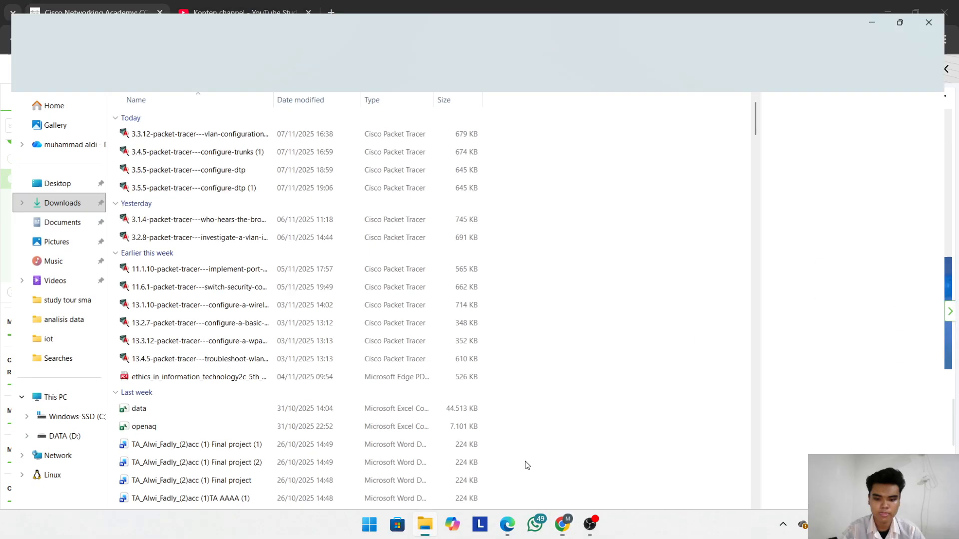
click(171, 161)
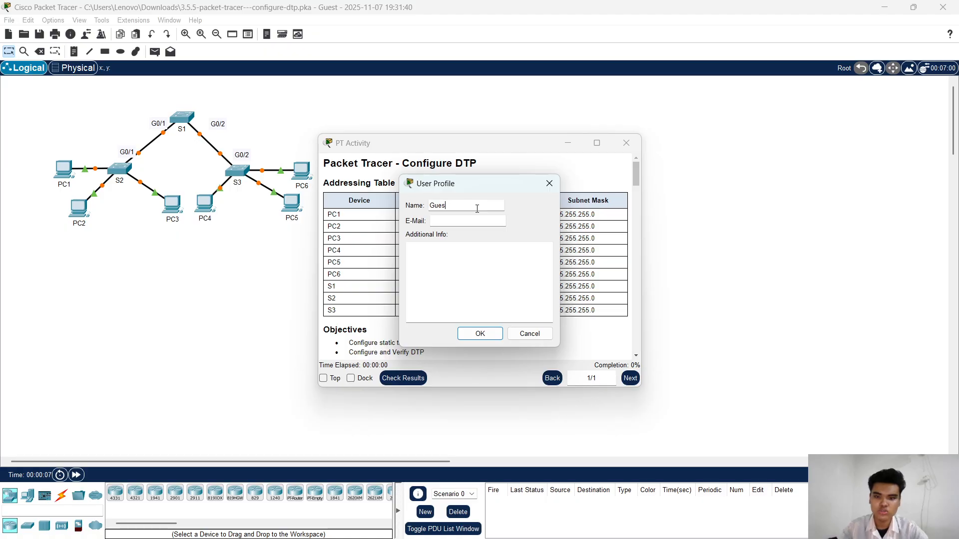
Step: Fill in the user profile with the student's full name and the student number as additional info, and accept it
key(BackSpace)
key(BackSpace)
key(BackSpace)
key(BackSpace)
key(BackSpace)
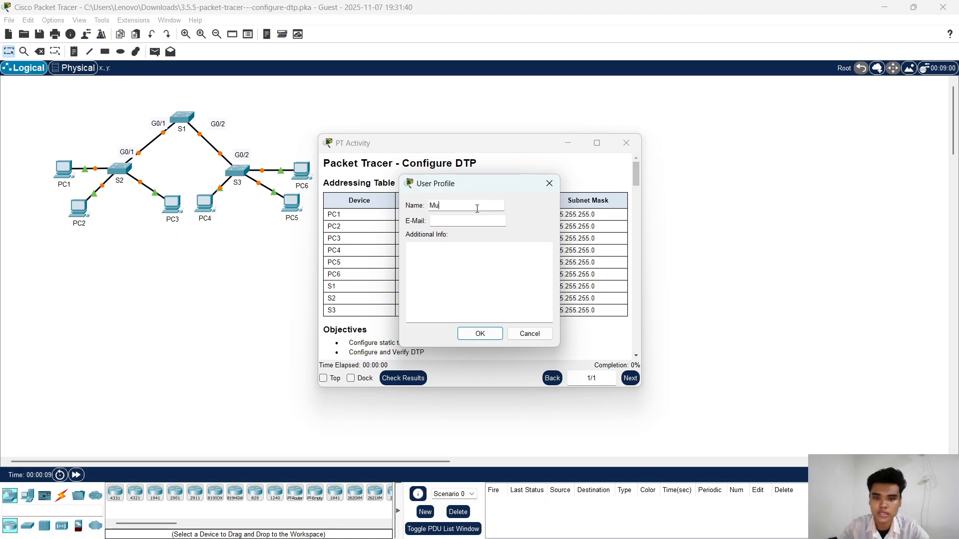
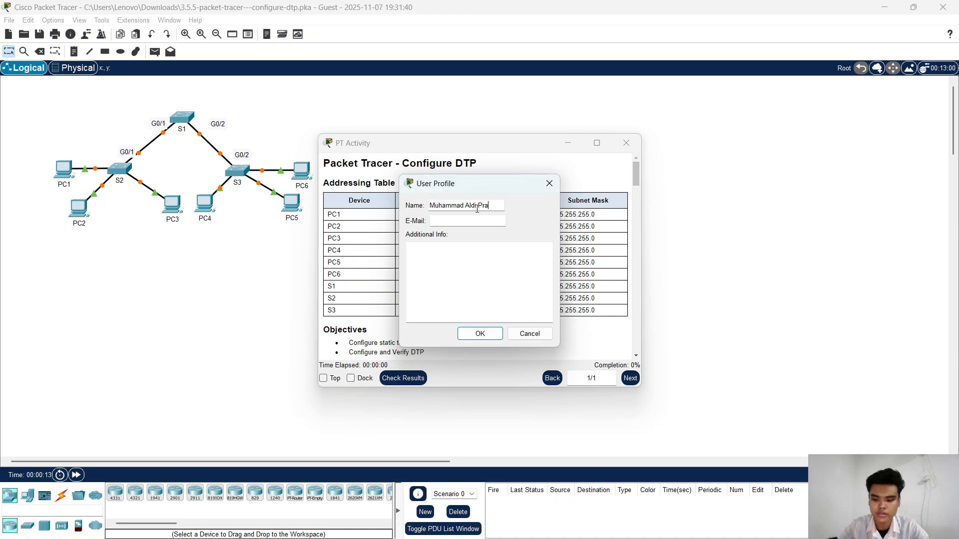
key(Tab)
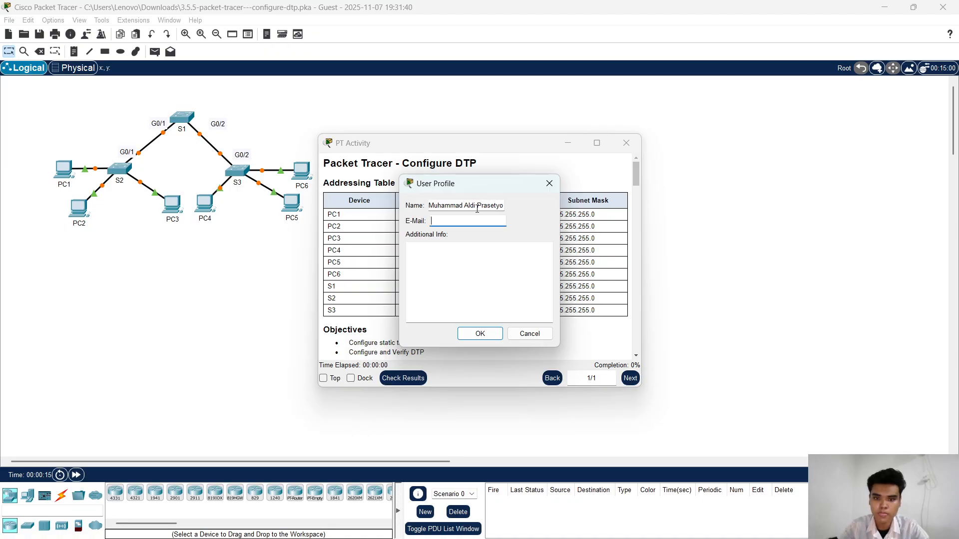
key(Tab)
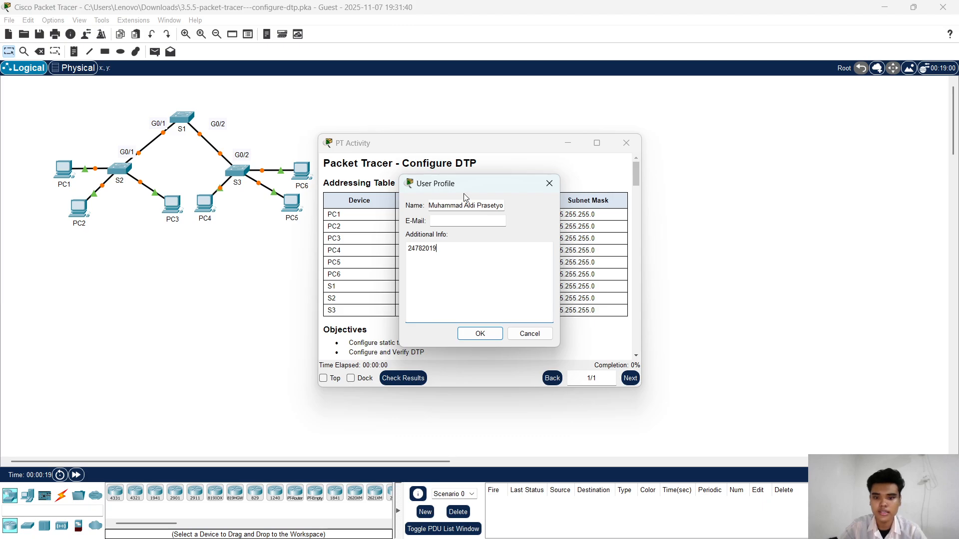
click(480, 334)
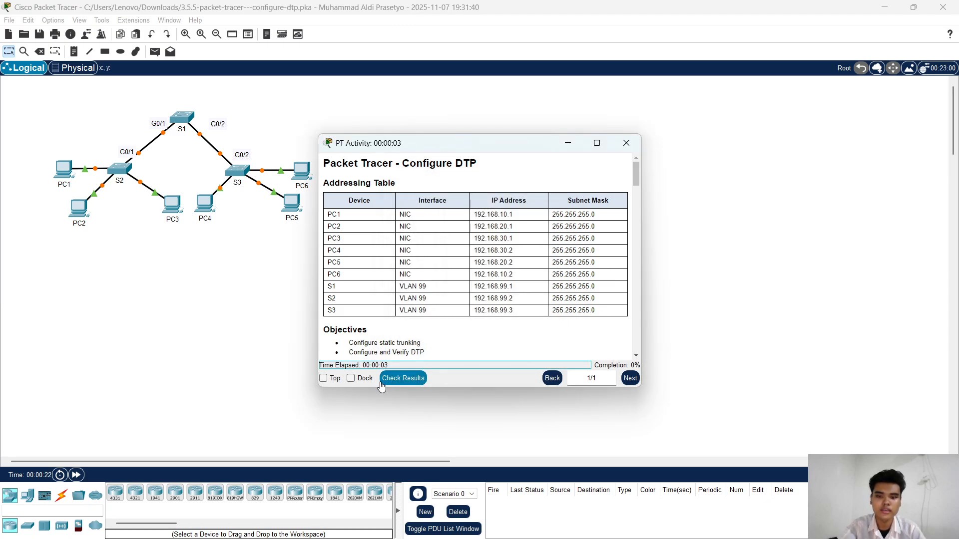
Step: Dock the activity instructions in a narrower pane beside the topology and read through to Part 1, Verify VLAN configuration
click(350, 378)
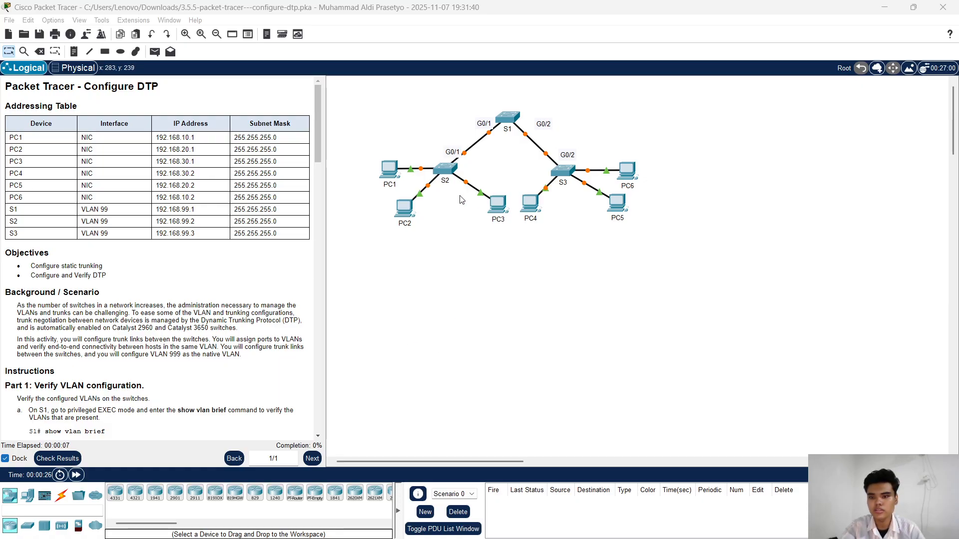
drag(326, 195, 234, 192)
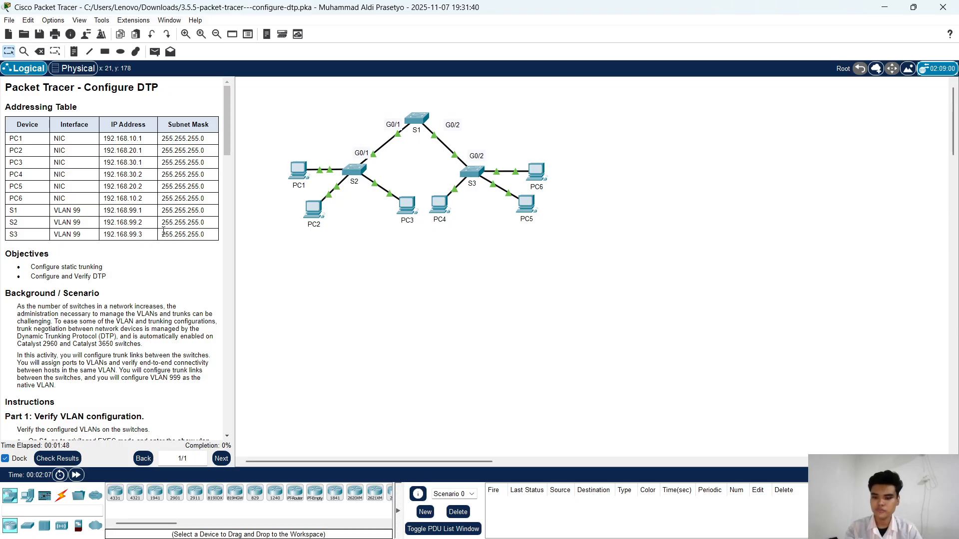
scroll(103, 237, down, 1)
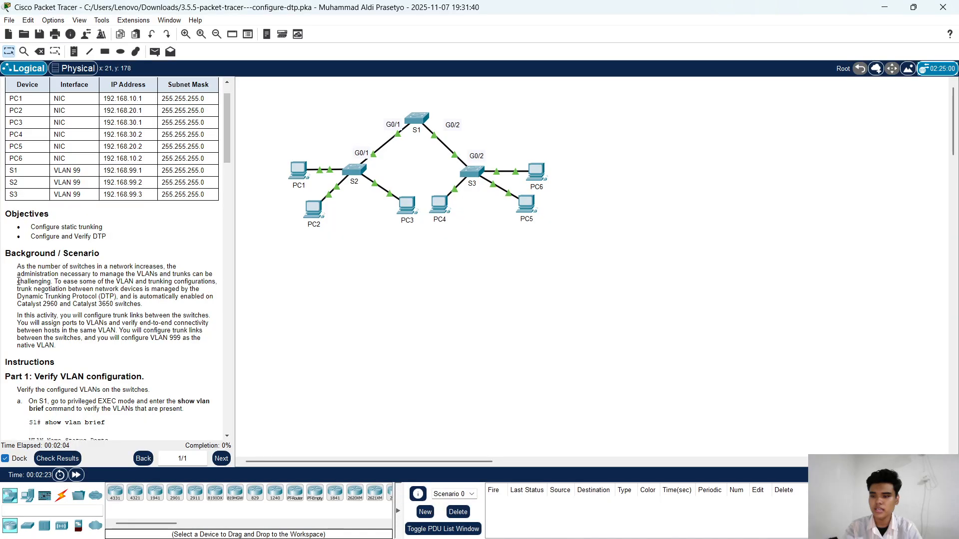
scroll(19, 281, down, 2)
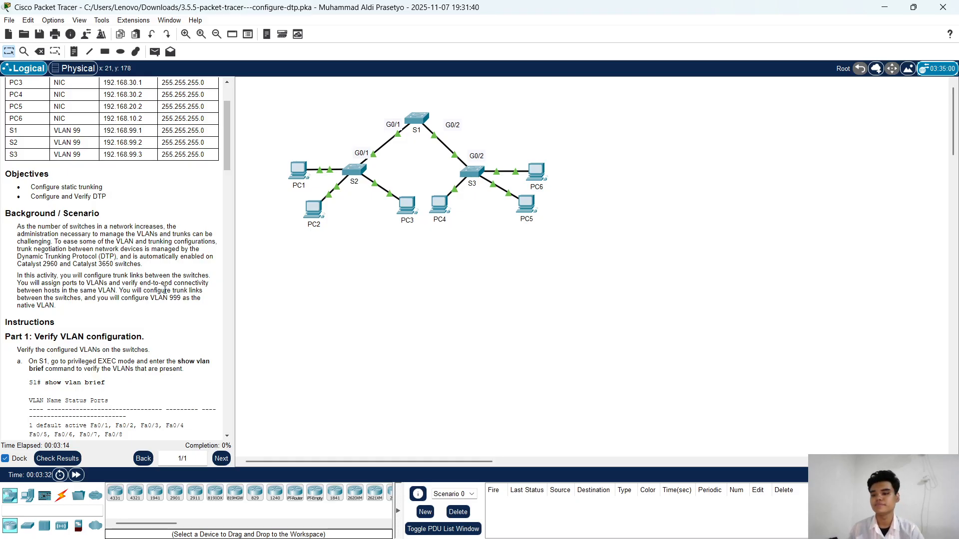
scroll(182, 300, down, 3)
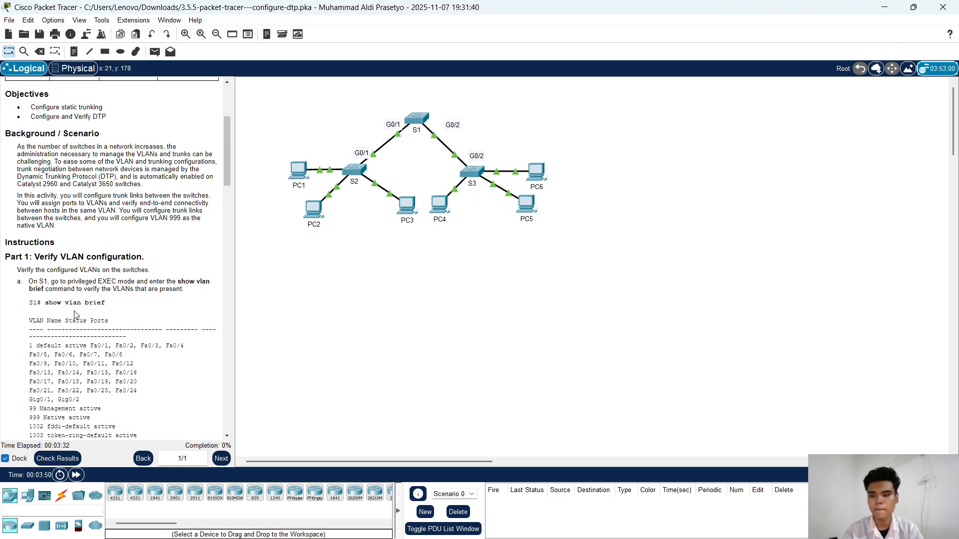
Step: Open the command line of switch S1 beside the instructions and enter privileged EXEC mode with enable
click(416, 118)
drag(550, 106, 667, 69)
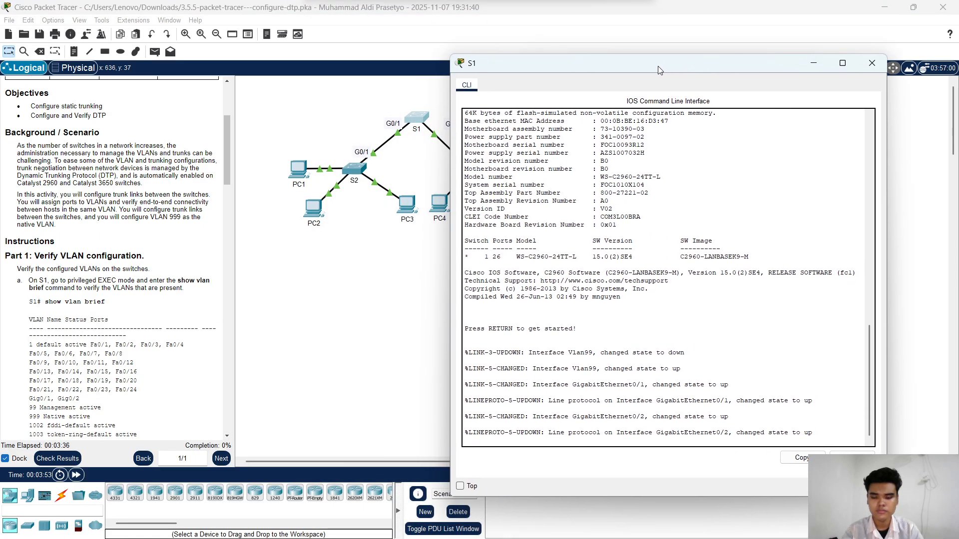
key(Return)
key(Return)
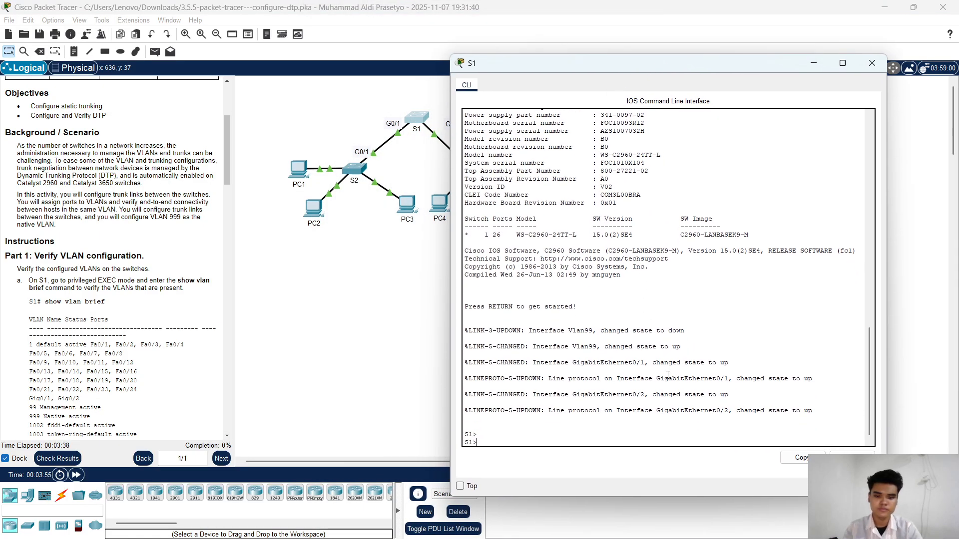
text(enabel\)
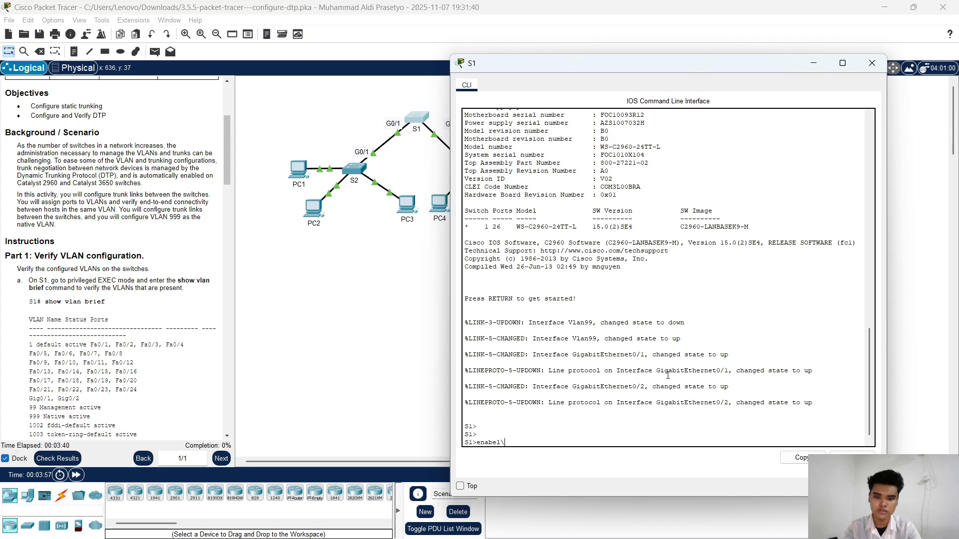
key(BackSpace)
key(Tab)
key(Return)
key(Return)
key(Return)
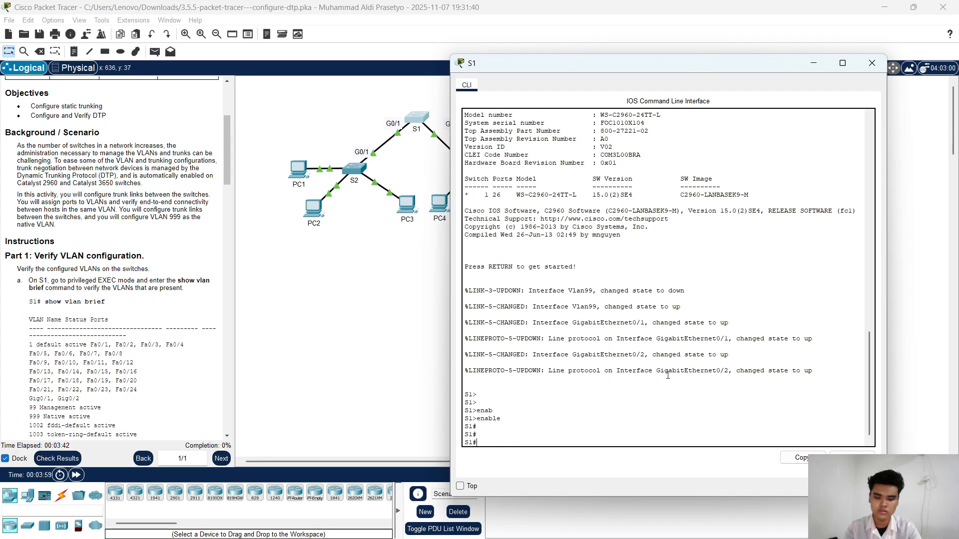
Step: List the VLANs present on S1 with show vlan brief
text(show v)
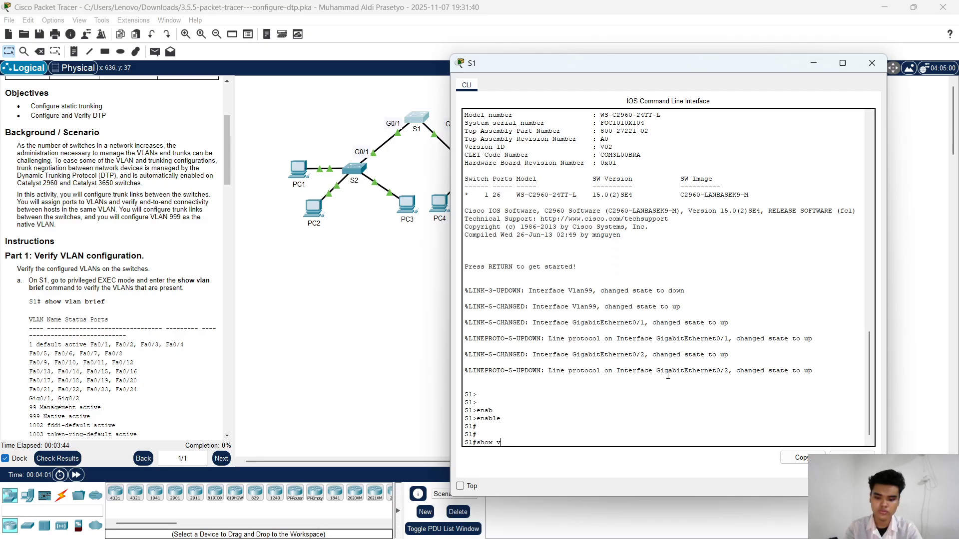
text(l)
key(Tab)
text(br)
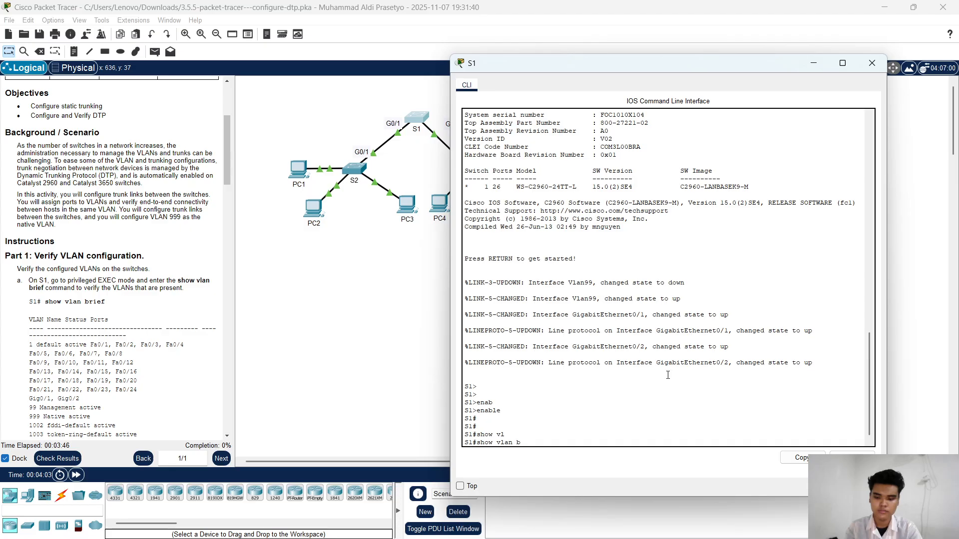
key(Tab)
key(Return)
key(Return)
key(Return)
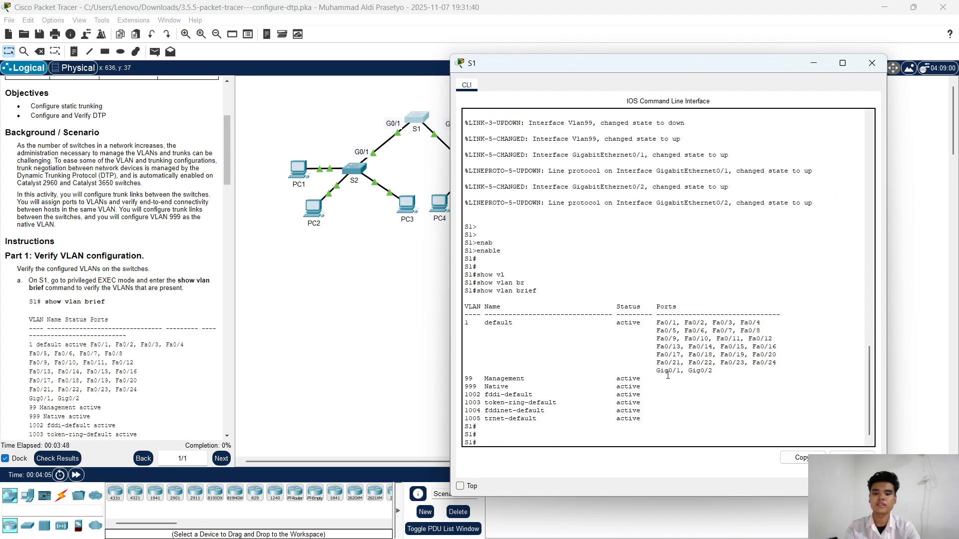
Step: Compare S1's VLAN and port listing with the instructions, and read the VLAN creation and port assignment tasks in Parts 2 and 3
scroll(150, 349, down, 1)
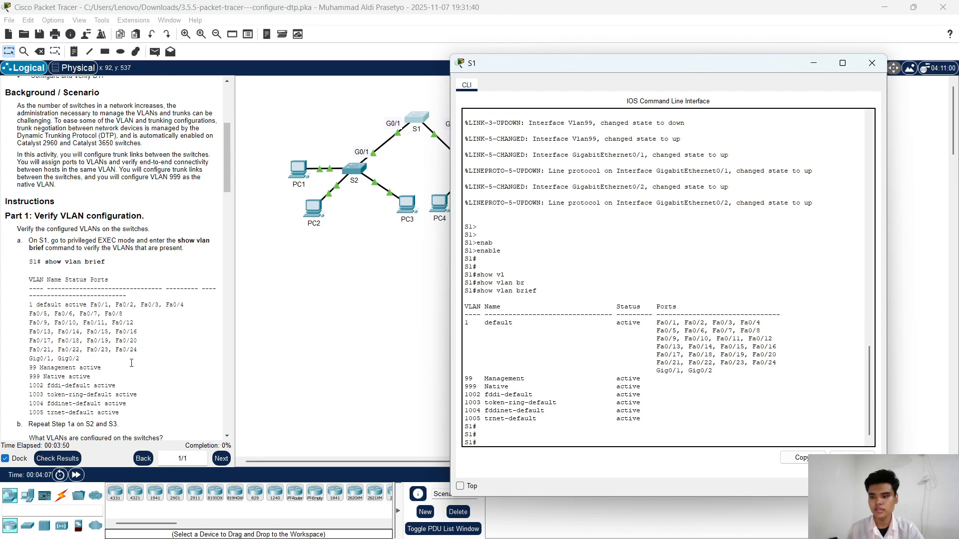
scroll(152, 335, down, 1)
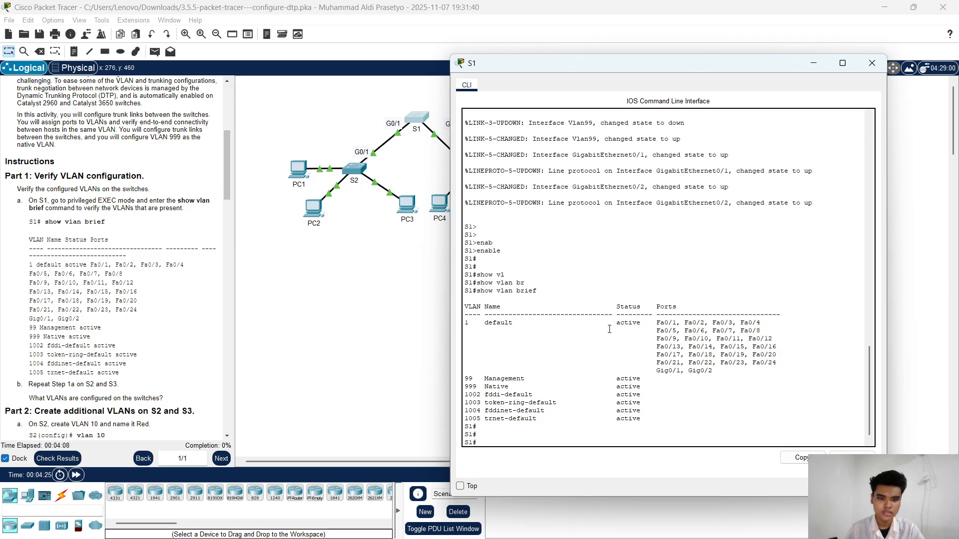
drag(609, 329, 701, 331)
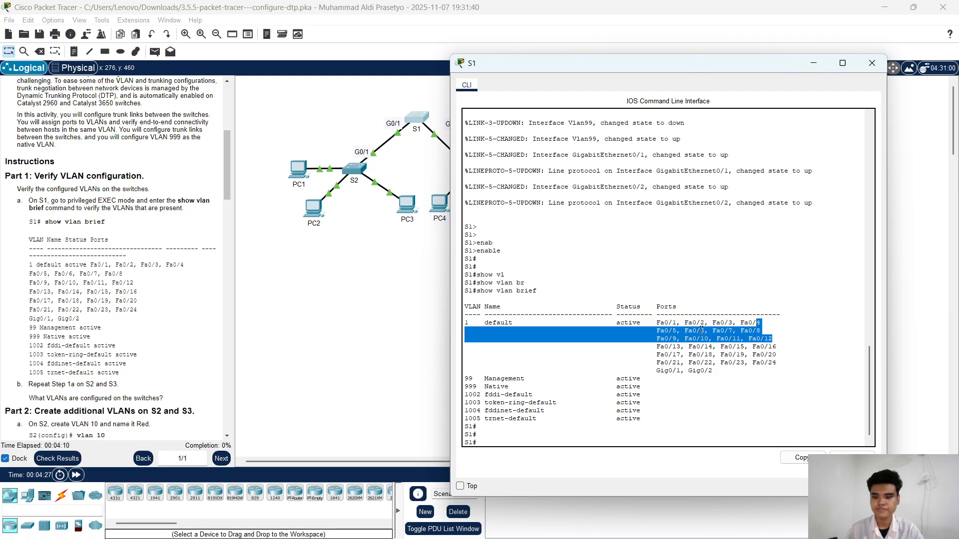
click(702, 352)
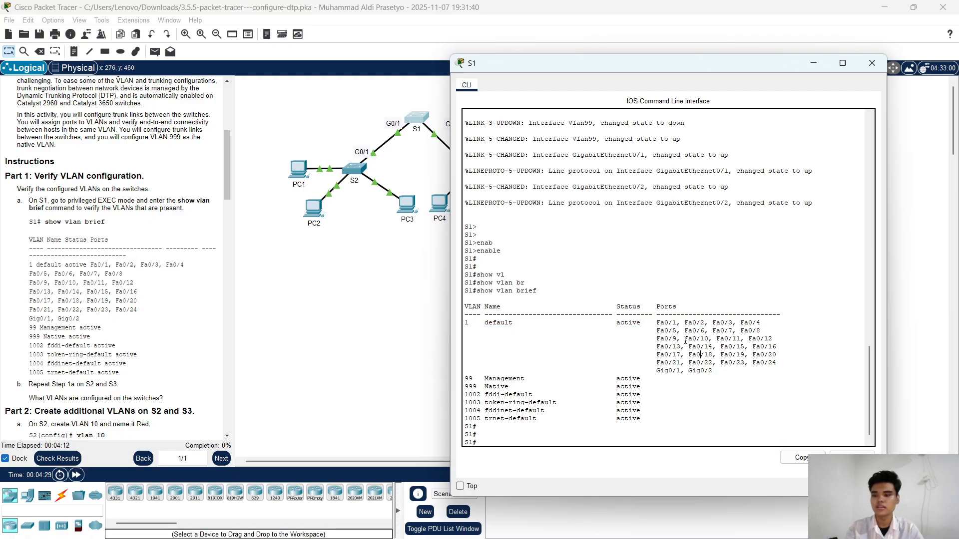
scroll(52, 363, down, 2)
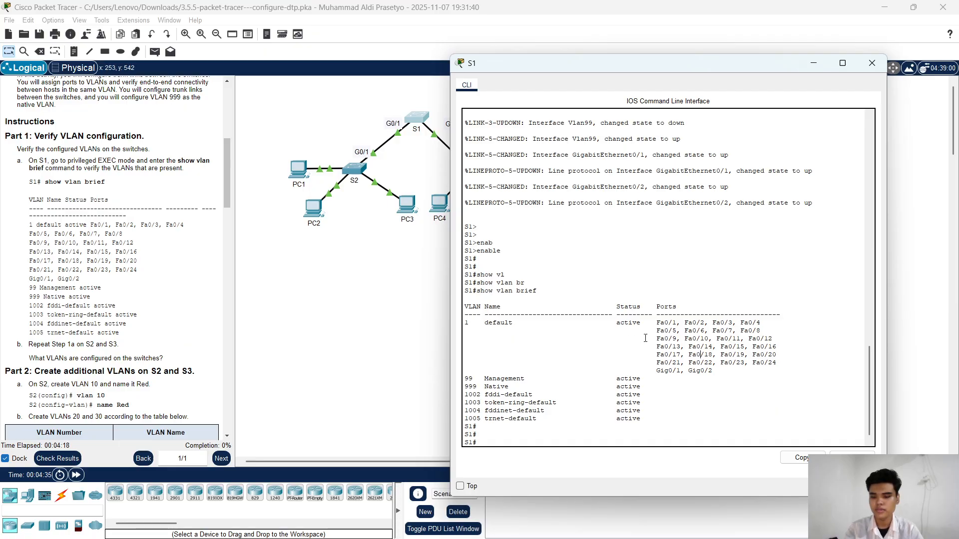
scroll(127, 381, down, 4)
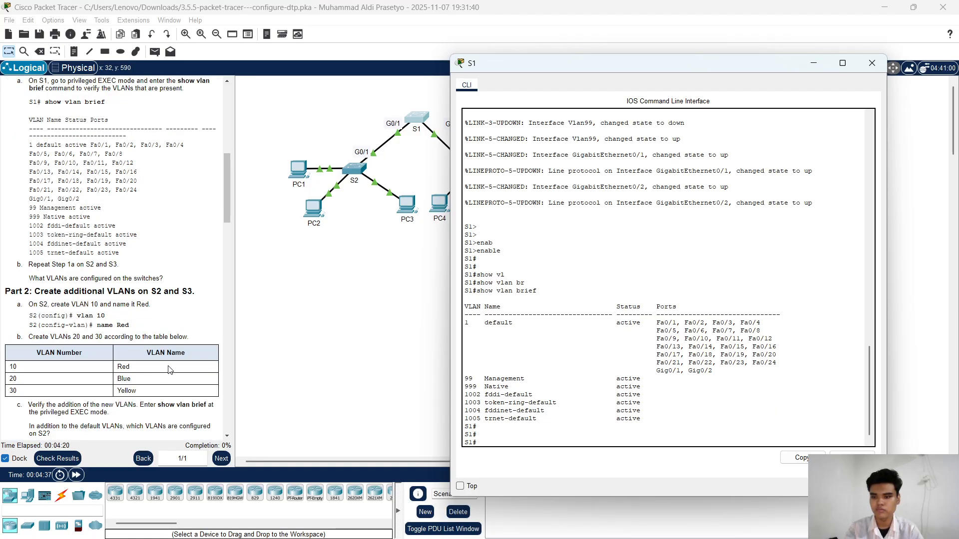
scroll(145, 378, down, 4)
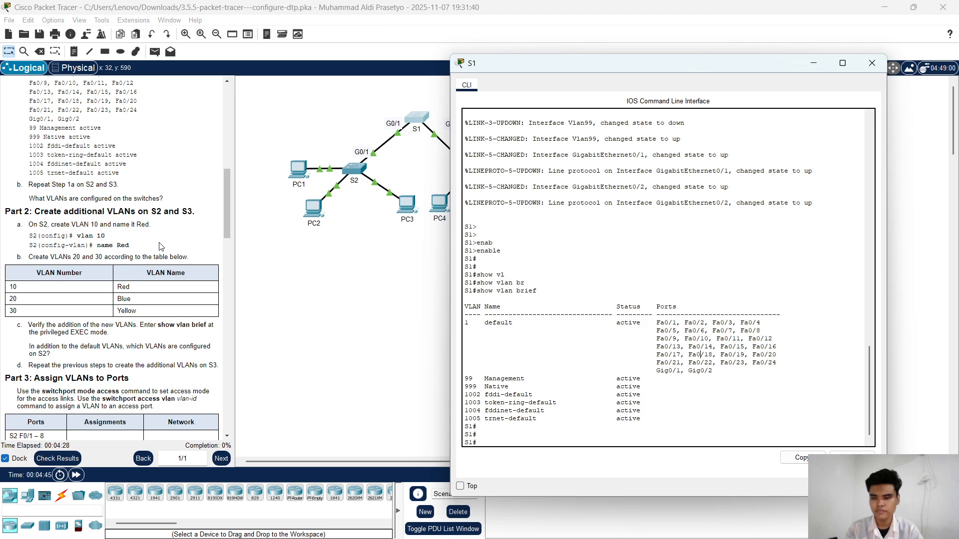
scroll(113, 239, down, 1)
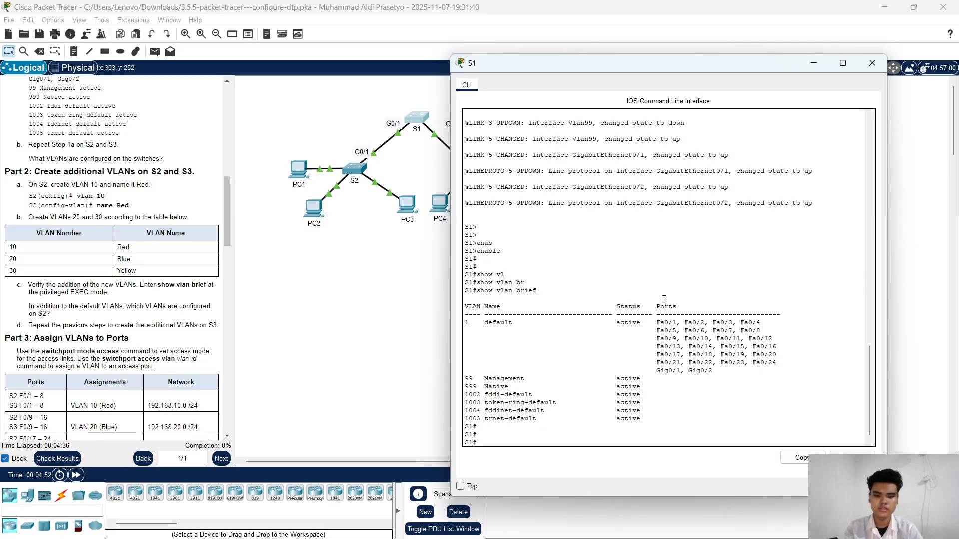
Step: Enter global configuration mode on S1 with conf t
key(Return)
key(Return)
key(Return)
key(Return)
key(Return)
key(Return)
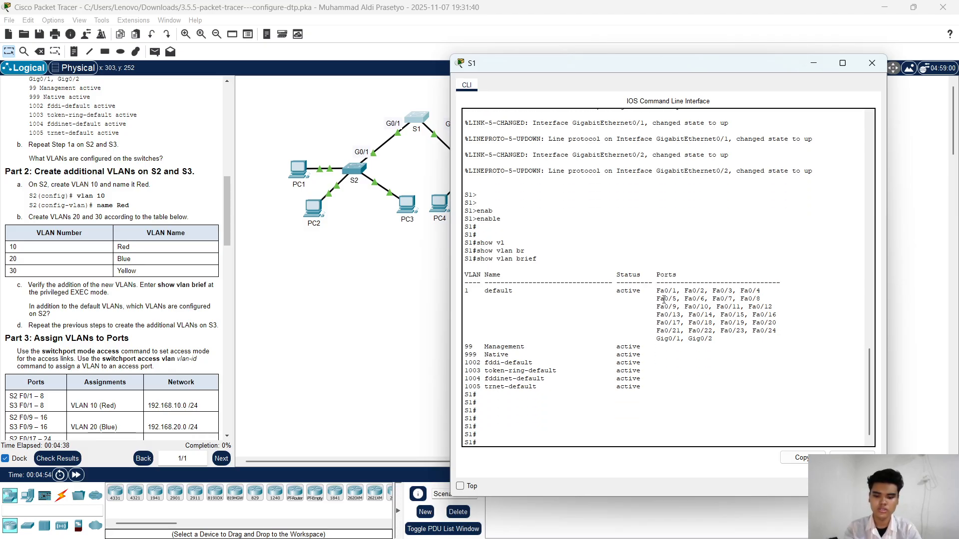
key(Return)
key(Return)
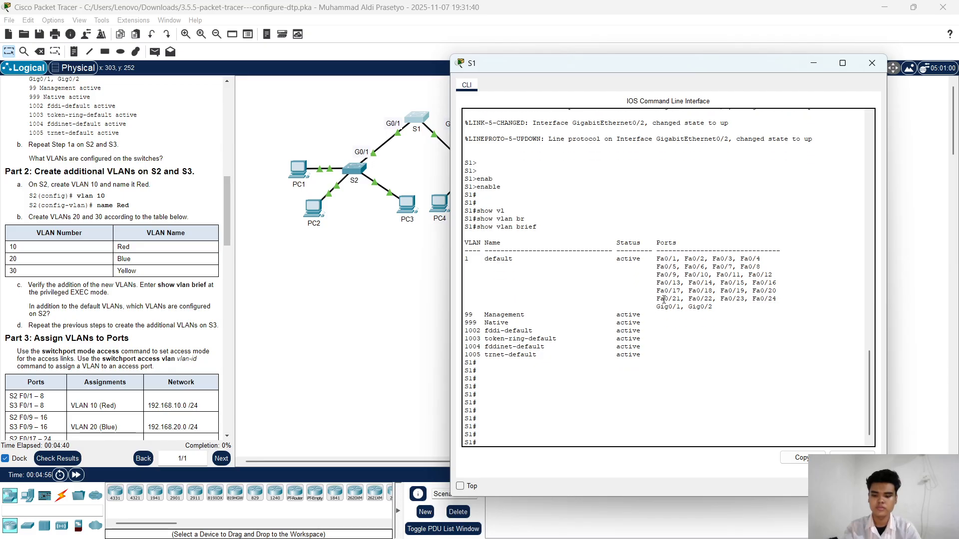
text(cond)
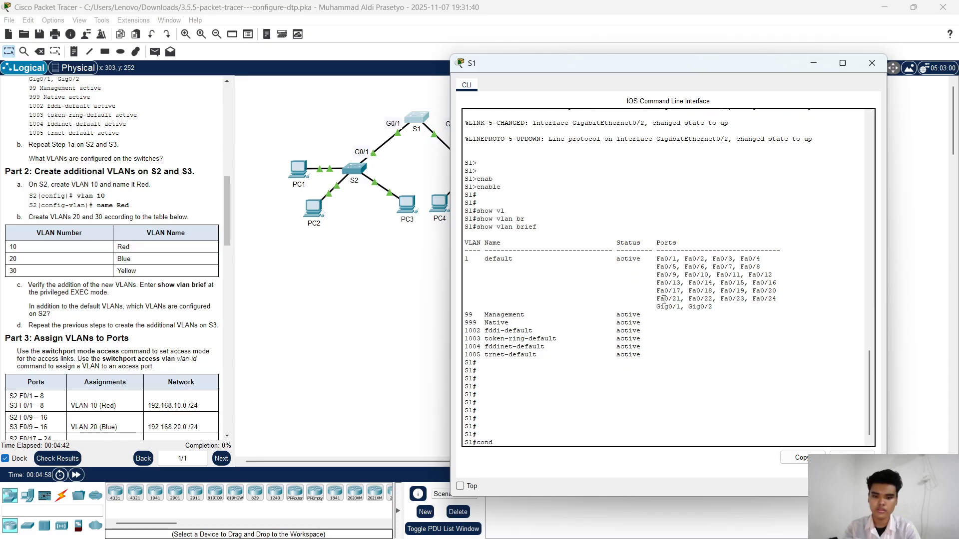
key(BackSpace)
key(BackSpace)
key(BackSpace)
key(BackSpace)
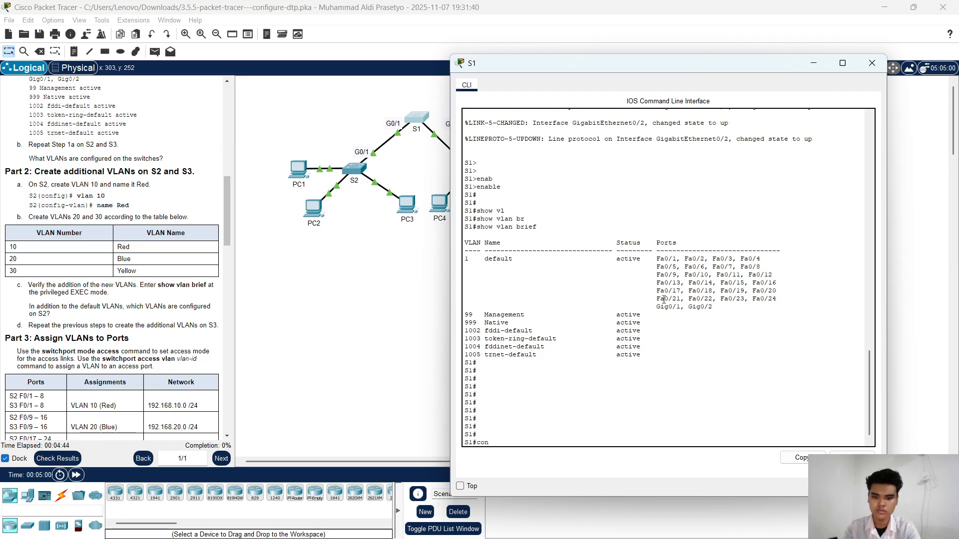
text(f t)
key(Return)
key(Return)
key(Return)
key(Return)
key(Return)
key(Return)
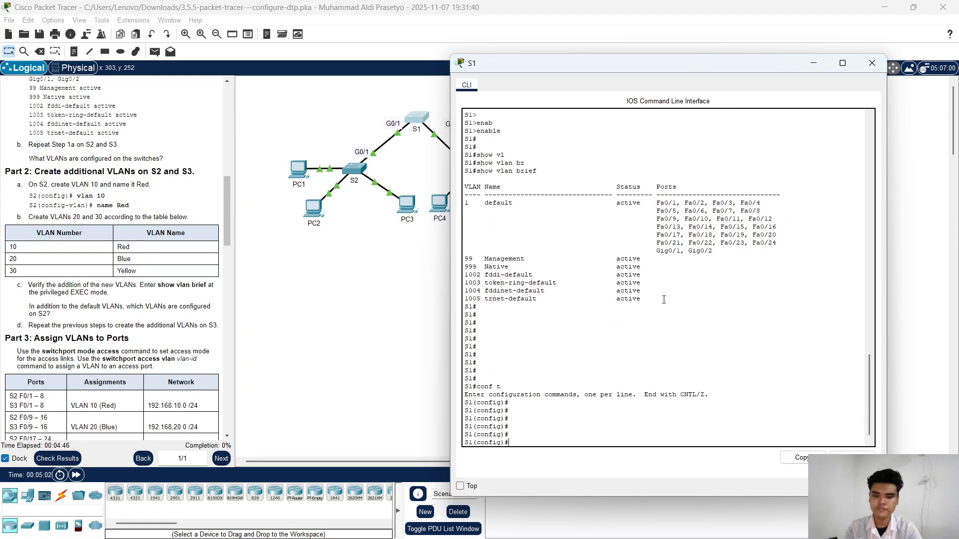
Step: Create VLAN 10 on S1 and enter its VLAN configuration mode
text(vlan 10)
key(Return)
key(Return)
key(Return)
key(Return)
key(Return)
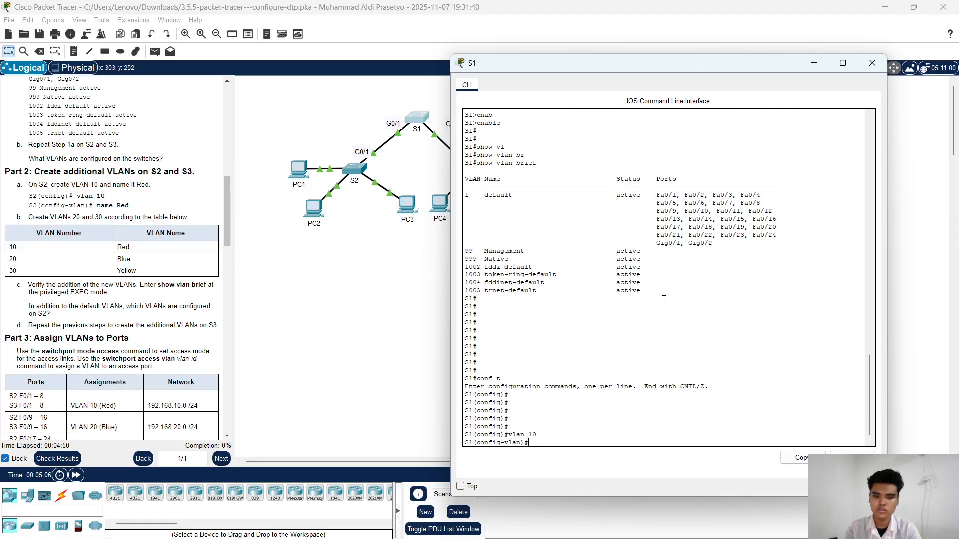
Step: Name VLAN 10 Red on S1
text(na)
key(Return)
text(name )
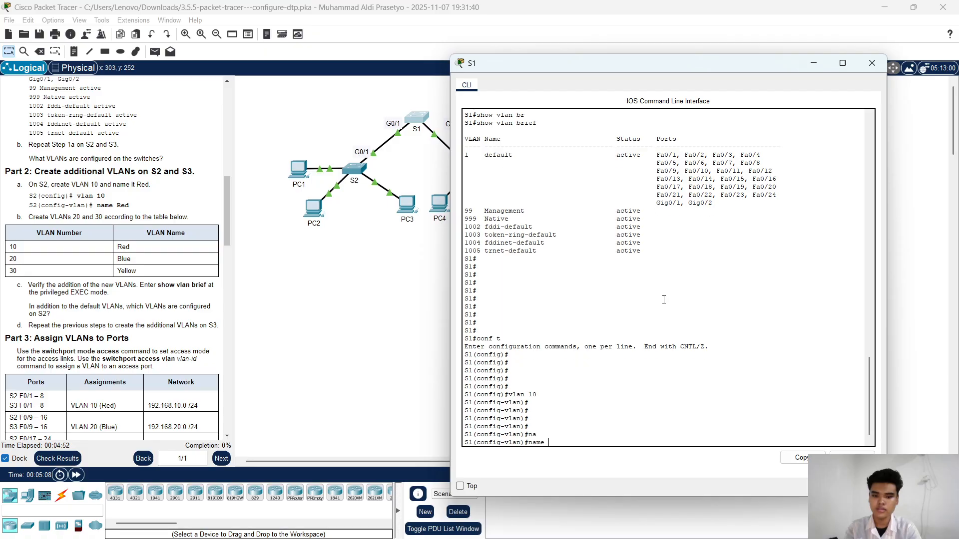
text(Red)
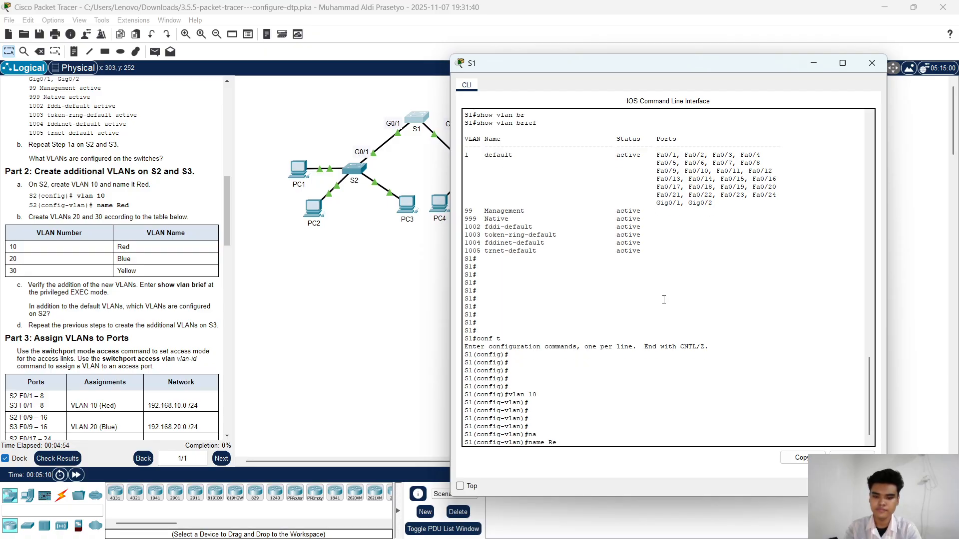
key(Return)
key(Return)
key(Return)
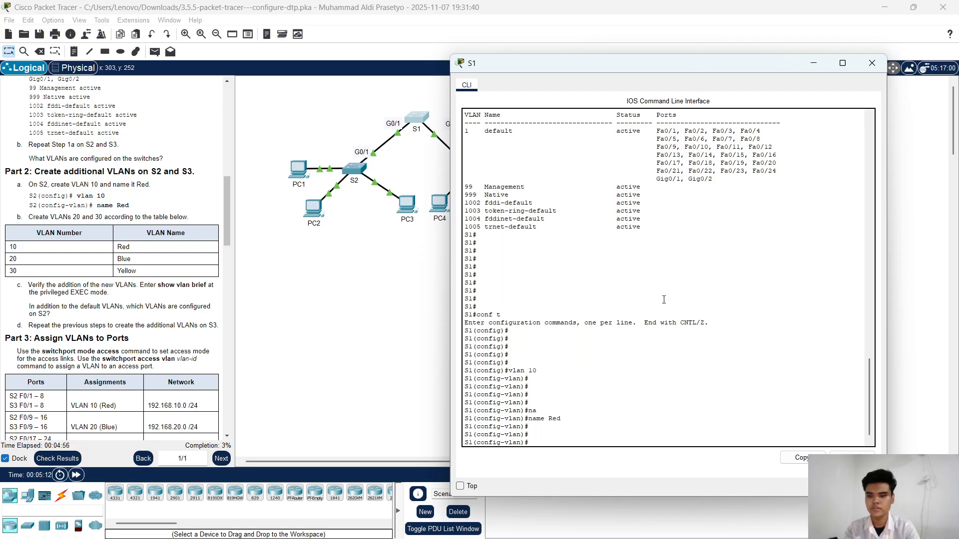
key(Return)
Step: Create VLAN 20 on S1 and name it Blue
text(vlan)
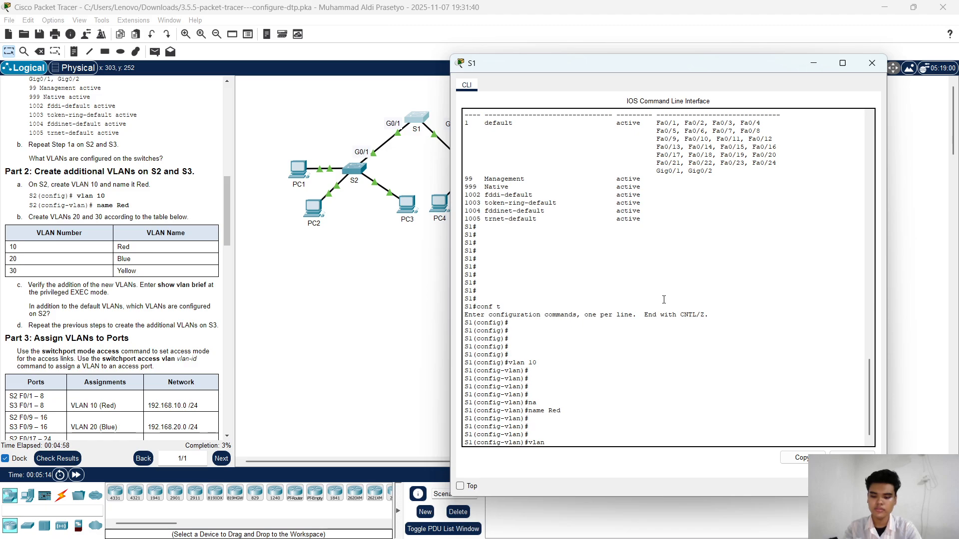
text( 2)
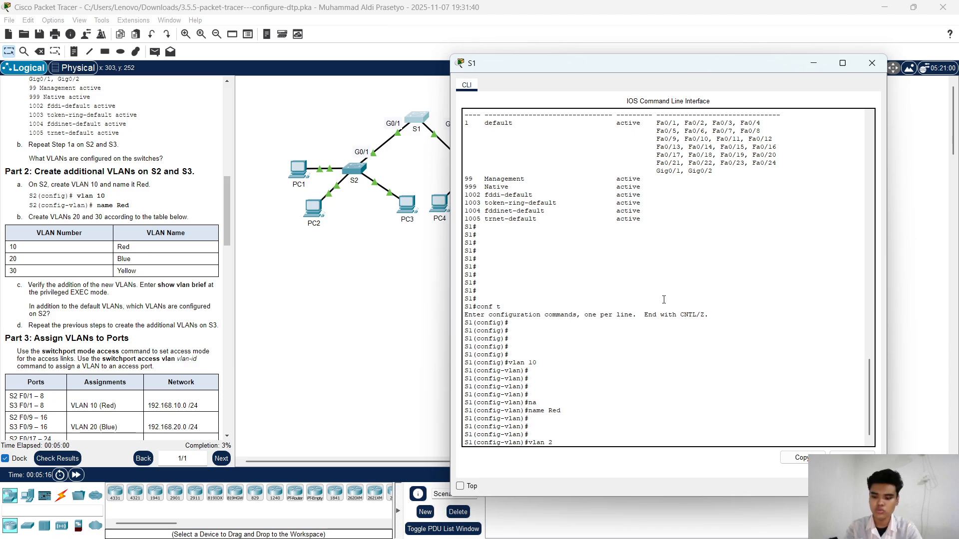
text(0)
key(Return)
key(Return)
key(Return)
text(name)
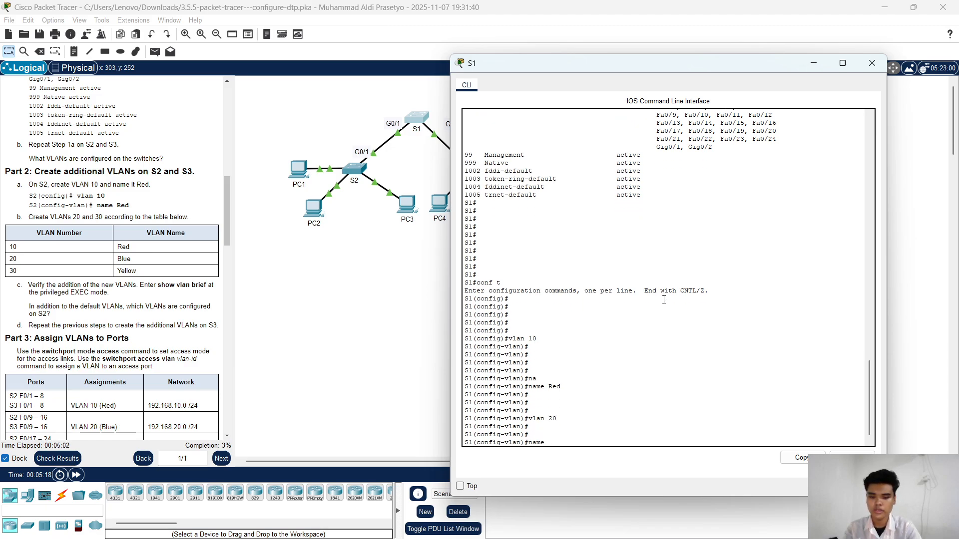
key(Return)
text(name Blue)
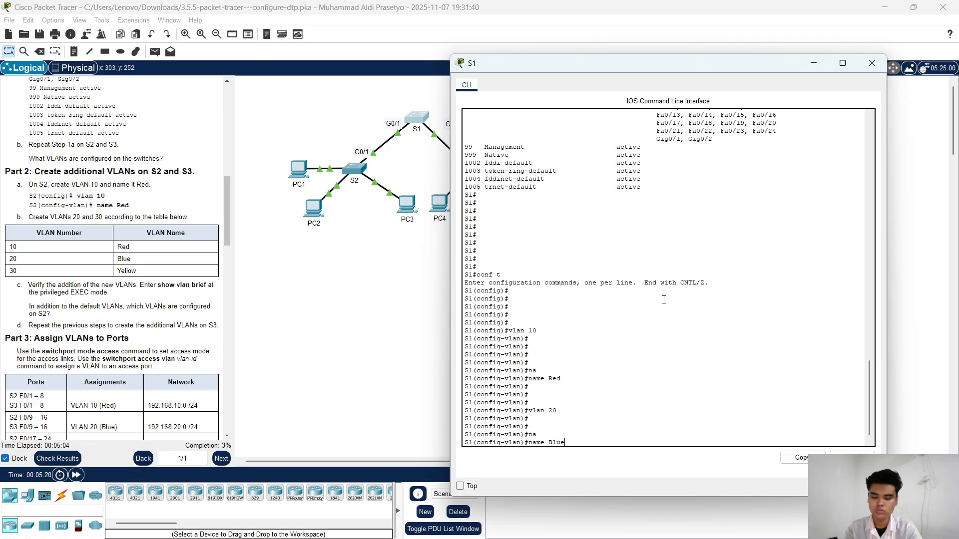
key(Return)
key(Return)
key(Return)
key(Return)
key(Return)
key(Return)
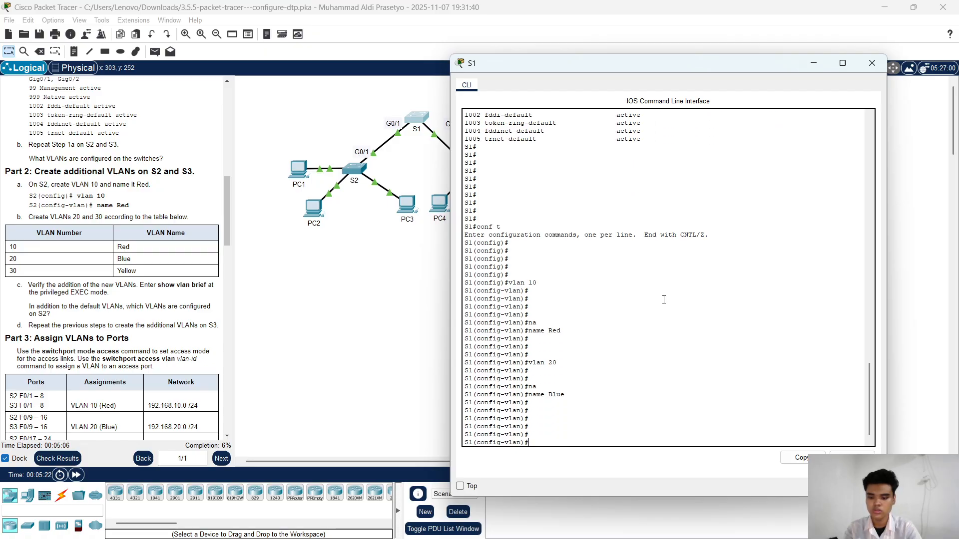
Step: Create VLAN 30 on S1 and name it Yellow
text(vlan )
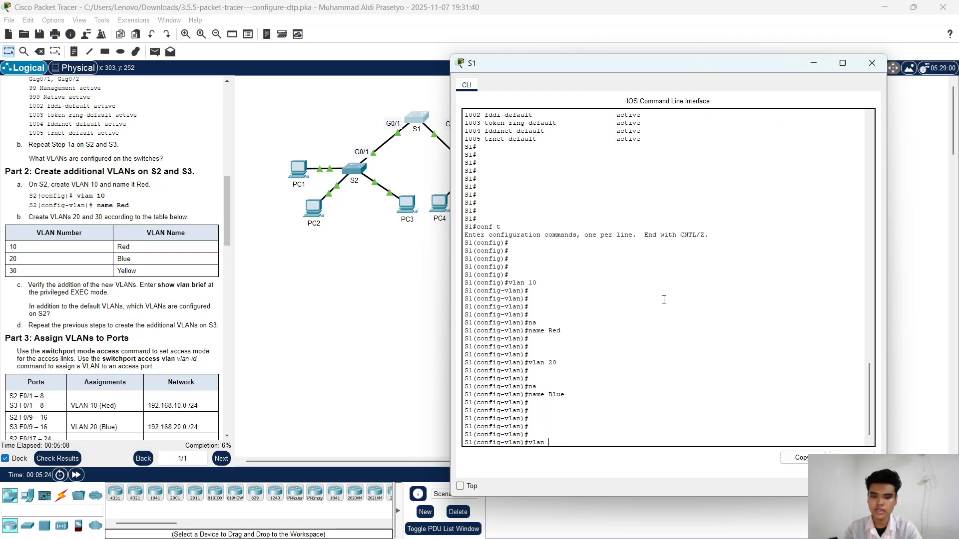
text(30)
key(Return)
key(Return)
key(Return)
key(Return)
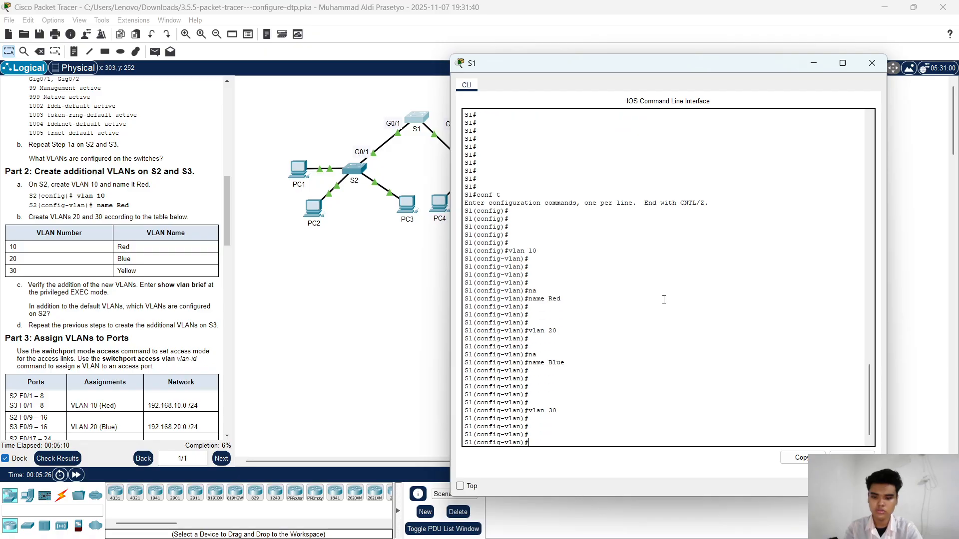
text(na)
key(Tab)
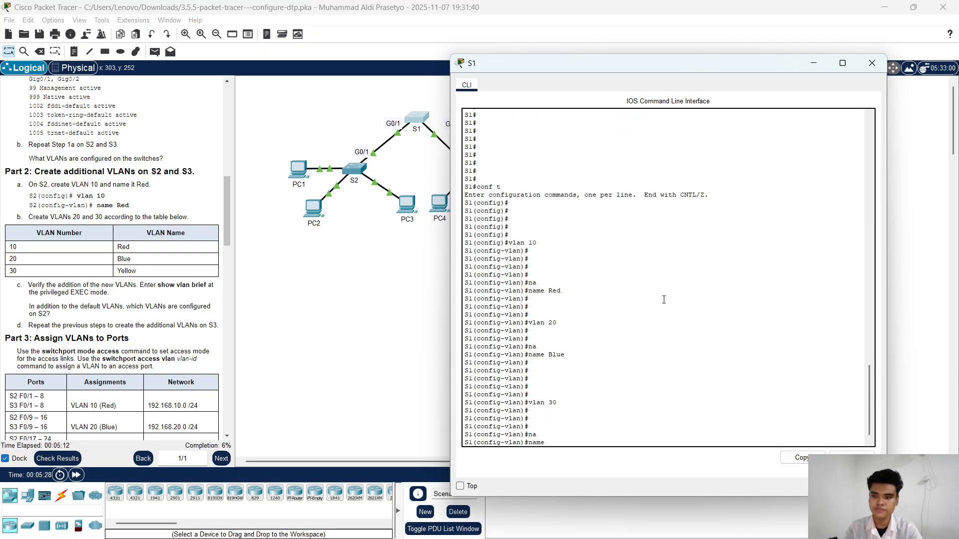
text(Yellow)
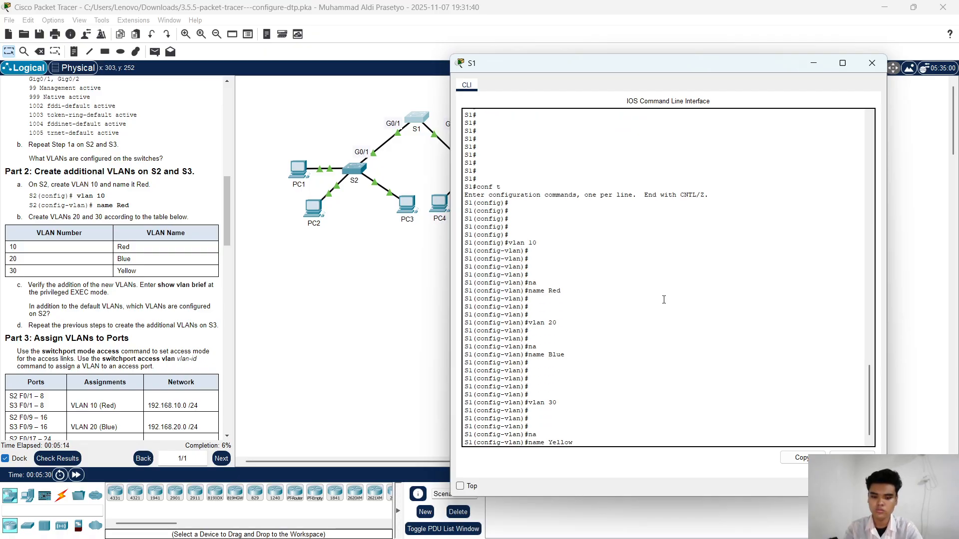
key(Return)
key(Return)
key(Return)
key(Return)
key(Return)
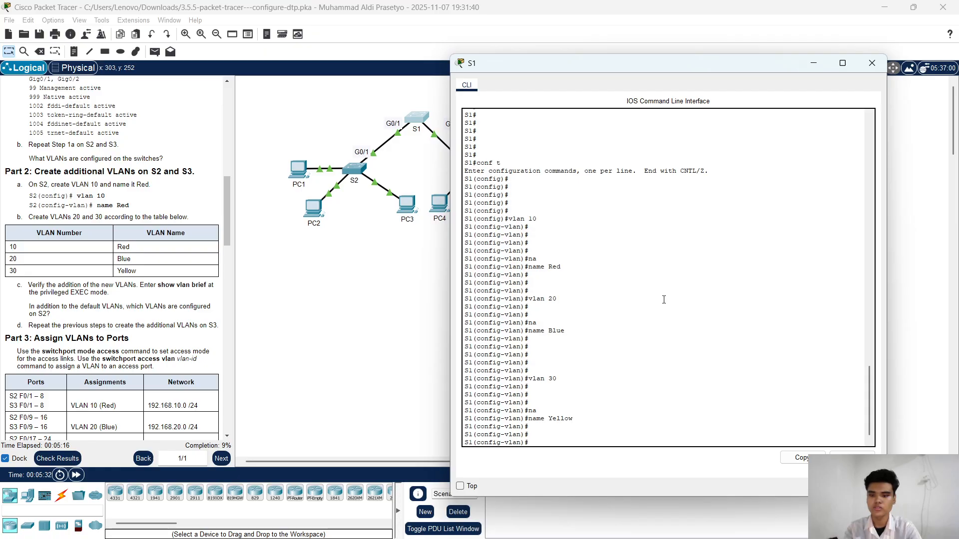
key(Return)
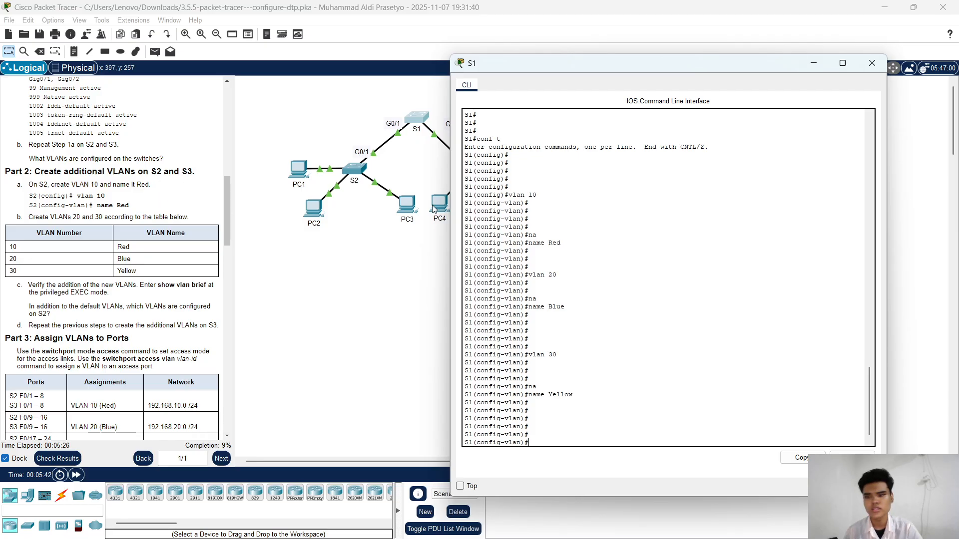
Step: Close the S1 window and open S2's command line at its user EXEC prompt
click(872, 63)
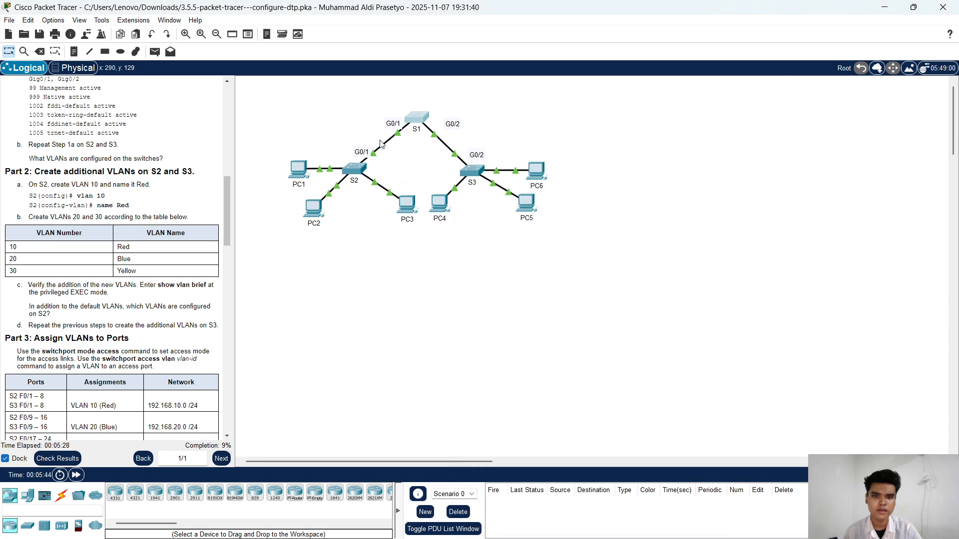
click(354, 164)
drag(569, 107, 704, 46)
click(620, 486)
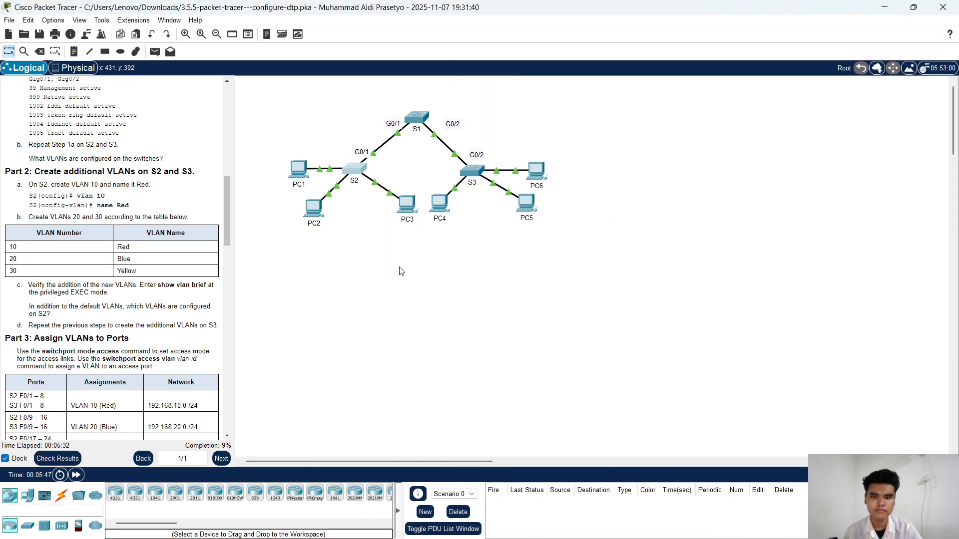
click(353, 171)
click(627, 249)
key(Return)
key(Return)
key(Return)
key(Return)
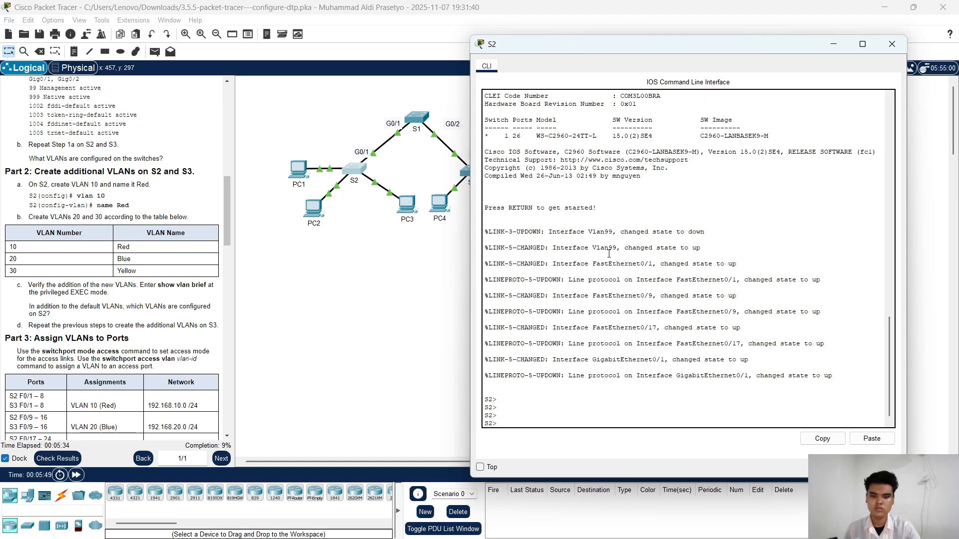
Step: Enter privileged EXEC mode on S2 with enable, and global configuration mode with conf t
text(enable)
key(Return)
key(Return)
key(Return)
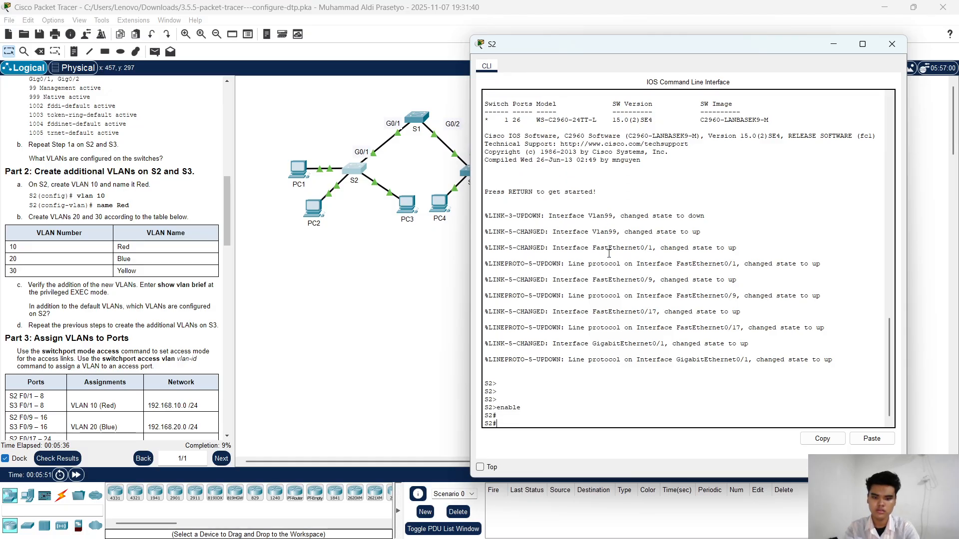
text(conf t)
key(Return)
key(Return)
key(Return)
key(Return)
key(Return)
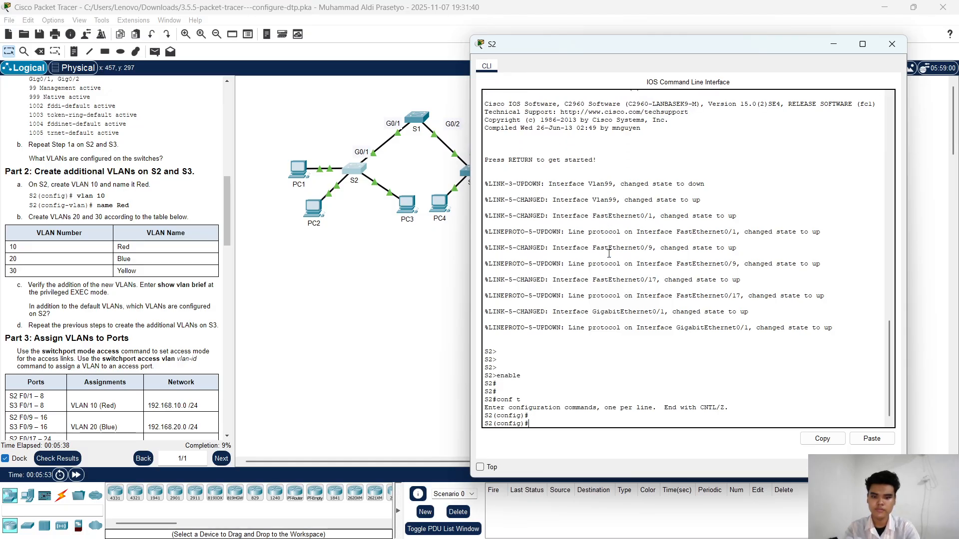
Step: Create VLAN 10 on S2 and name it Red
text(vlan )
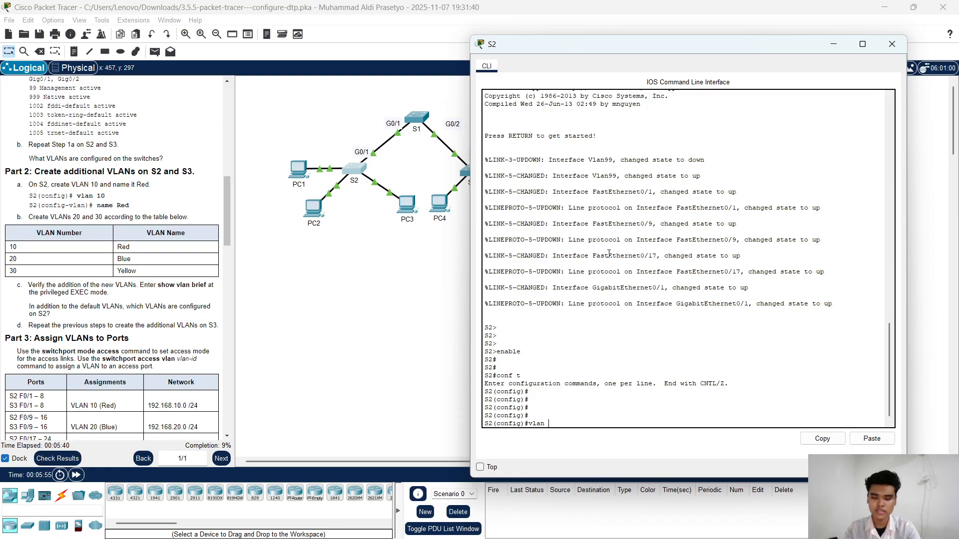
text(10)
key(Return)
text(na)
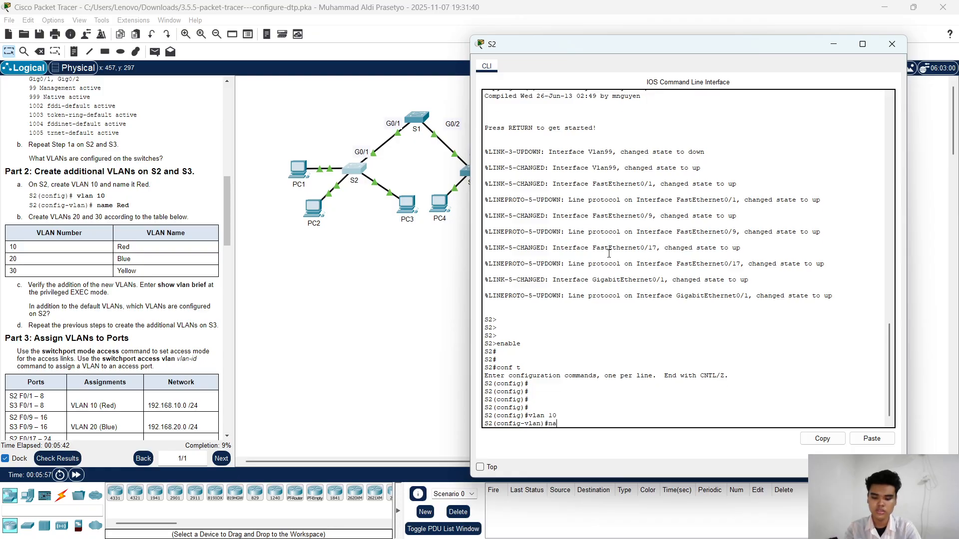
key(Tab)
text(Red)
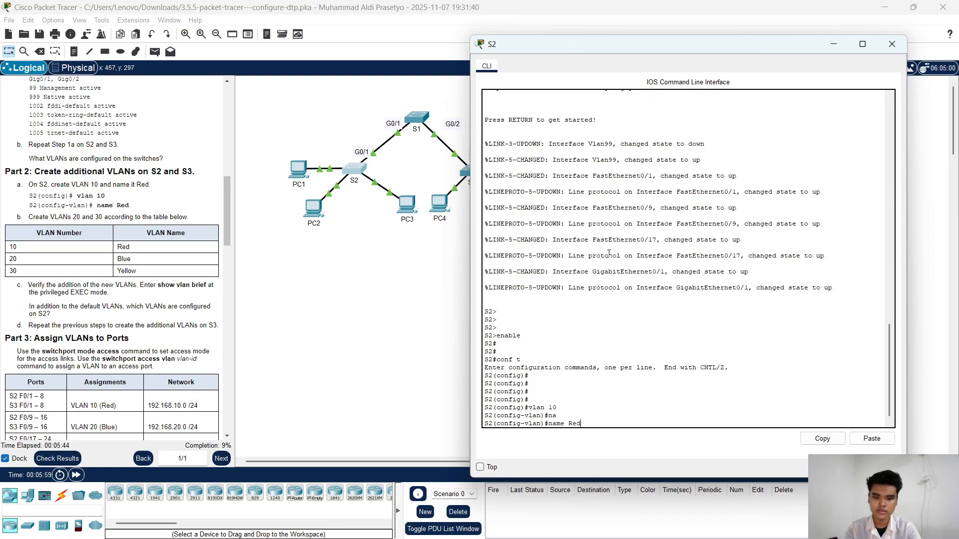
key(Return)
Step: Create VLAN 20 on S2 and name it Blue
text(vlan 20)
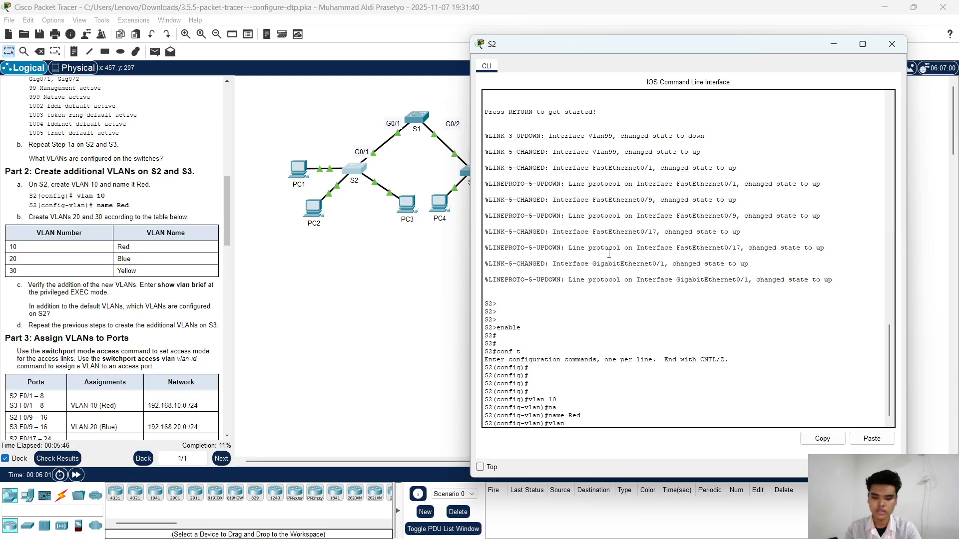
key(Return)
text(Ne)
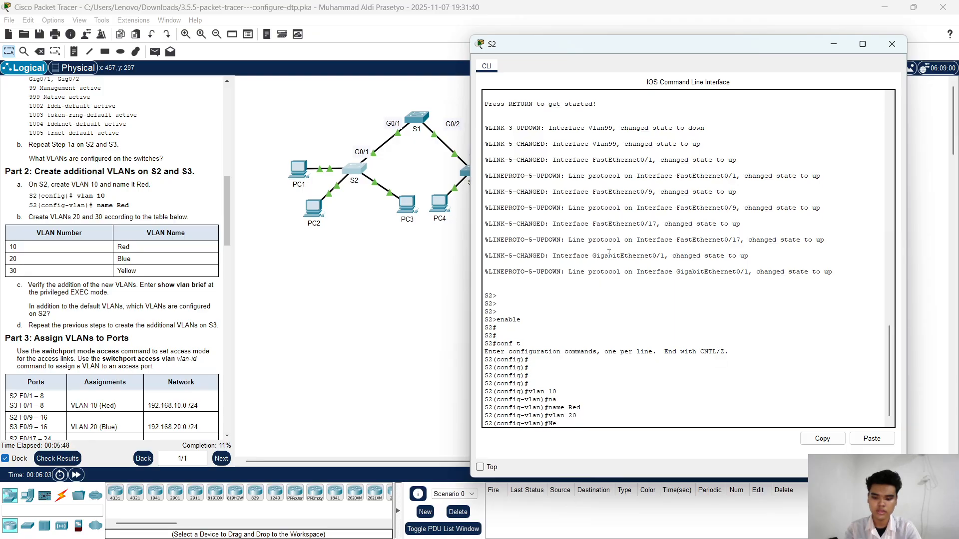
key(Tab)
text(n)
key(Return)
text(n)
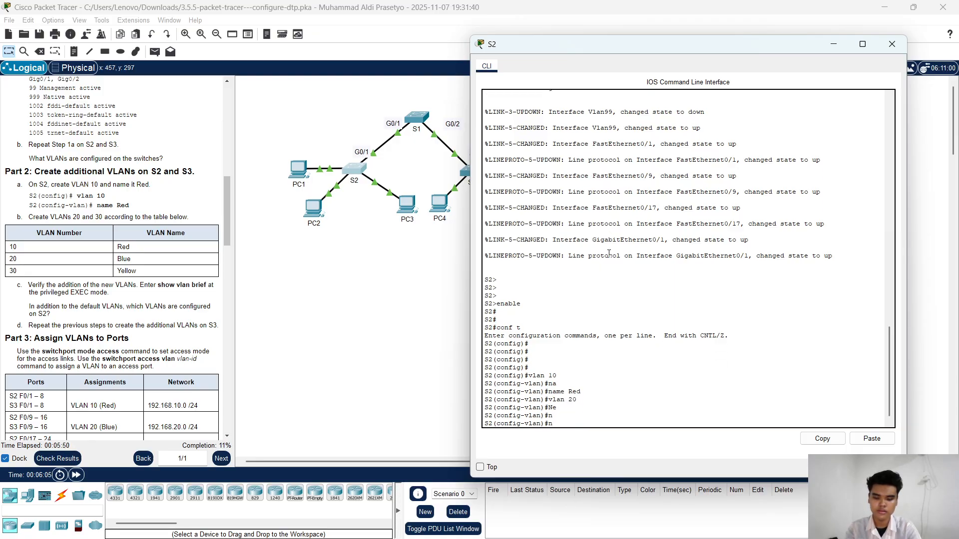
text(a)
key(Return)
text(name)
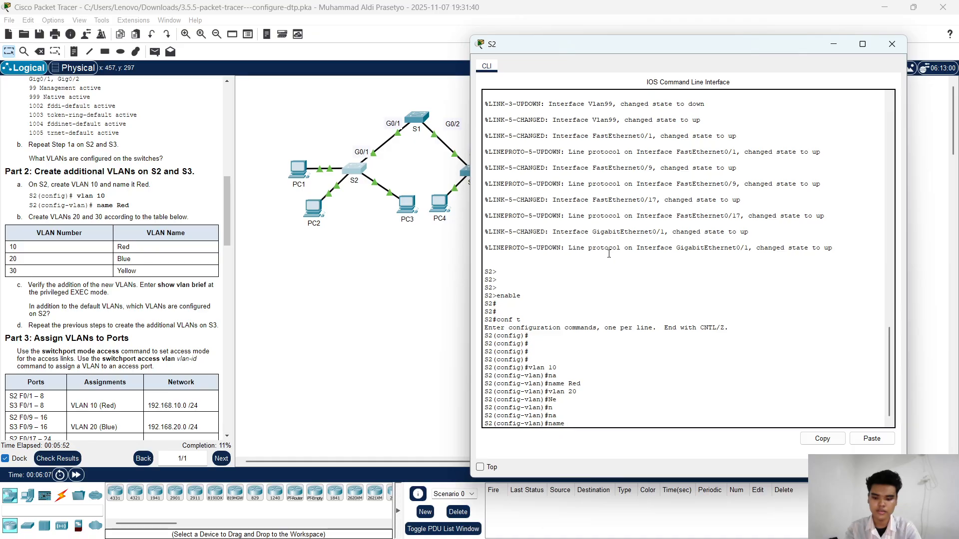
text( Blue)
key(Return)
key(Return)
key(Return)
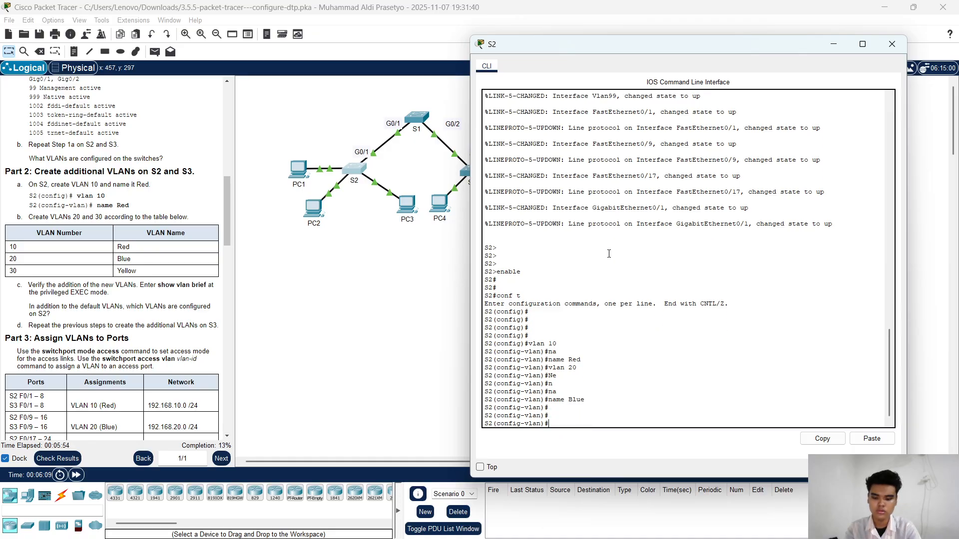
Step: Create VLAN 30 on S2 and name it Yellow
text(vlan 30)
key(Return)
key(Return)
key(Return)
text(na)
key(Tab)
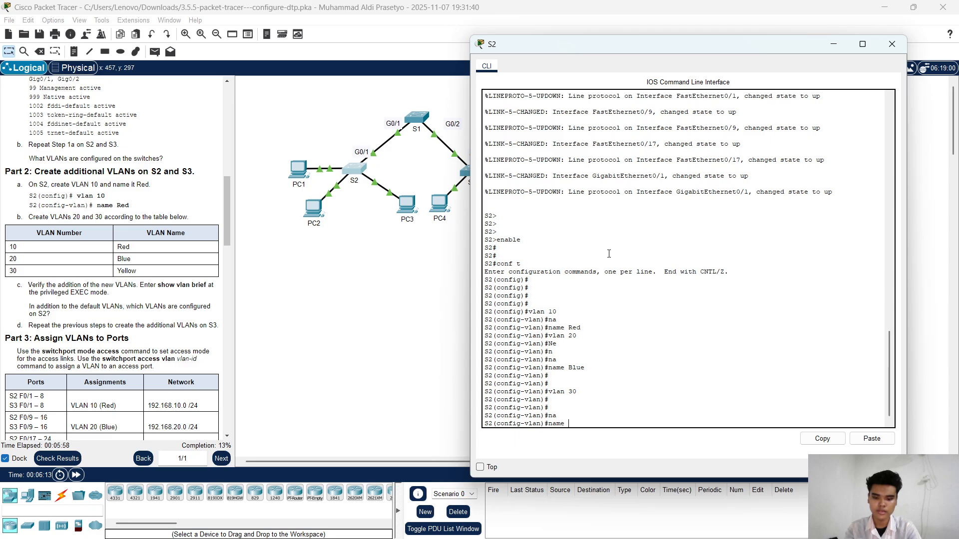
text(Yellow)
key(Return)
key(Return)
key(Return)
key(Return)
key(Return)
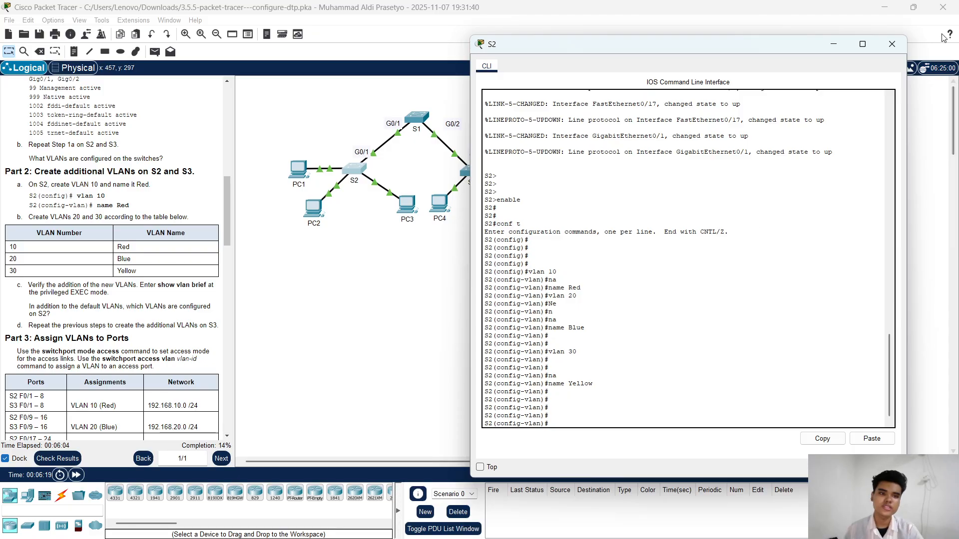
Step: Put the S2 window away and open S3's command line at its user EXEC prompt
click(833, 44)
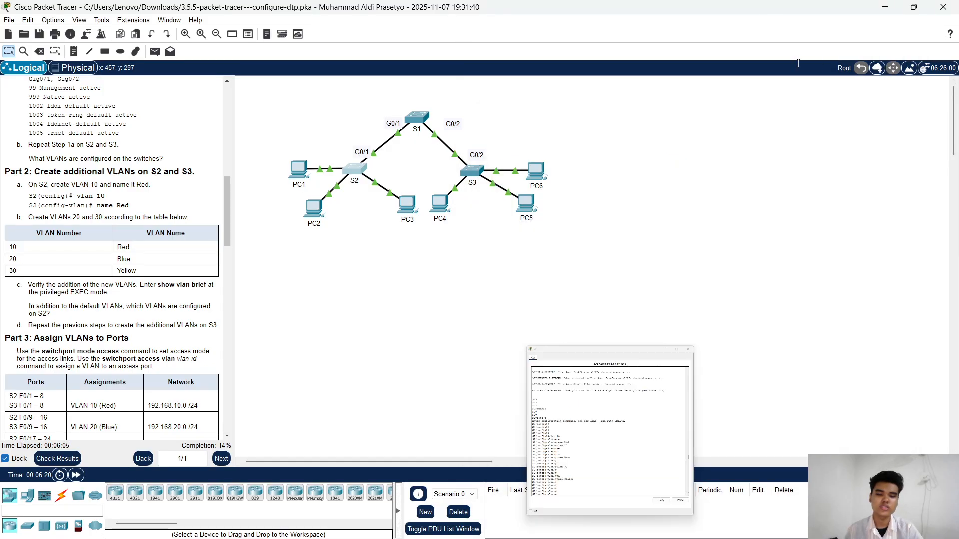
click(473, 170)
drag(598, 106, 710, 56)
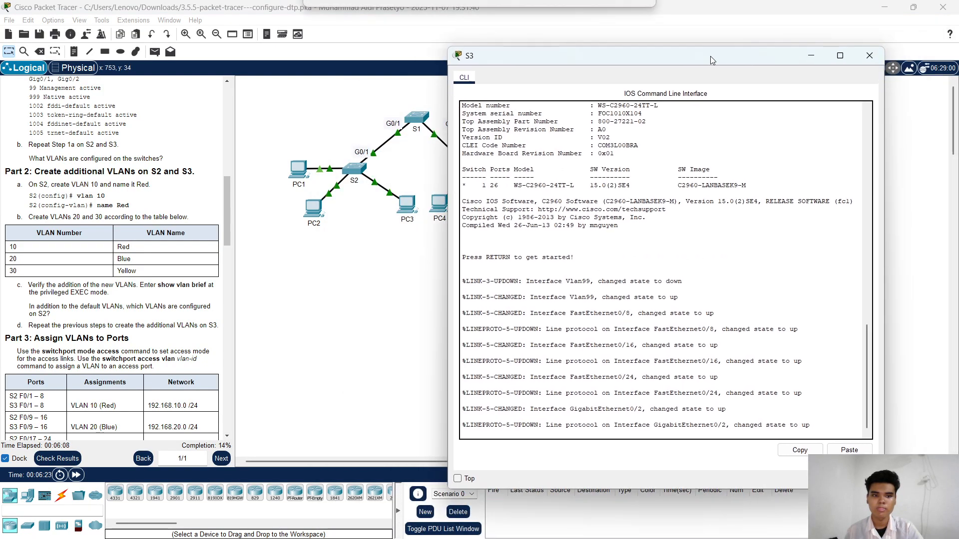
key(Return)
key(Return)
Step: Enter privileged EXEC mode on S3 with enable, and global configuration mode with conf t
key(Return)
key(Return)
key(Return)
text(enable)
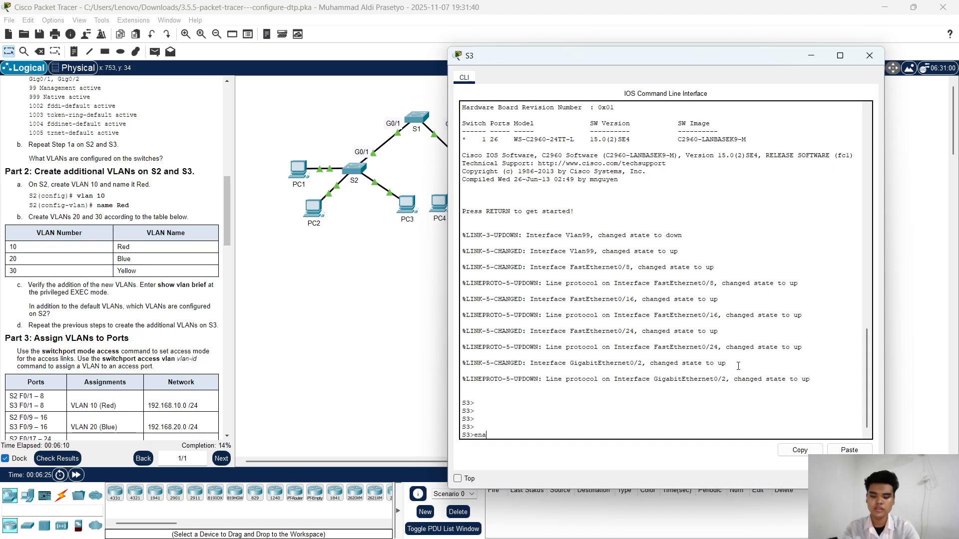
key(Return)
key(Return)
key(Return)
text(con)
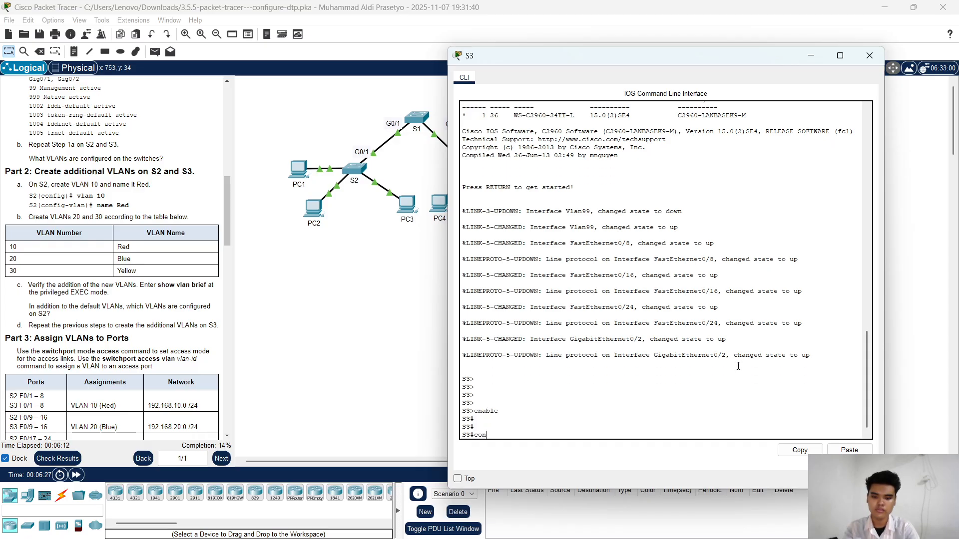
text(f t)
key(Return)
key(Return)
key(Return)
key(Return)
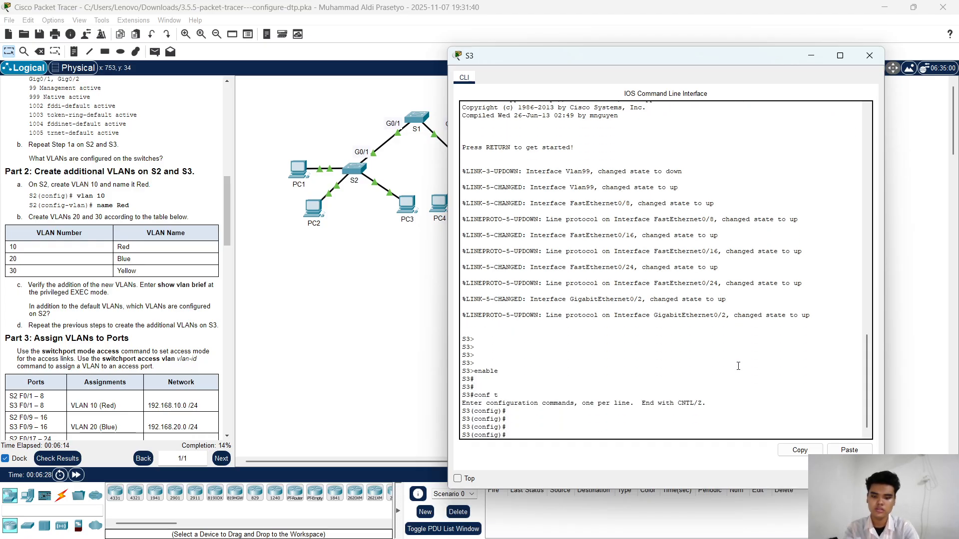
Step: Create VLAN 10 on S3 and name it Red
text(vlan 10)
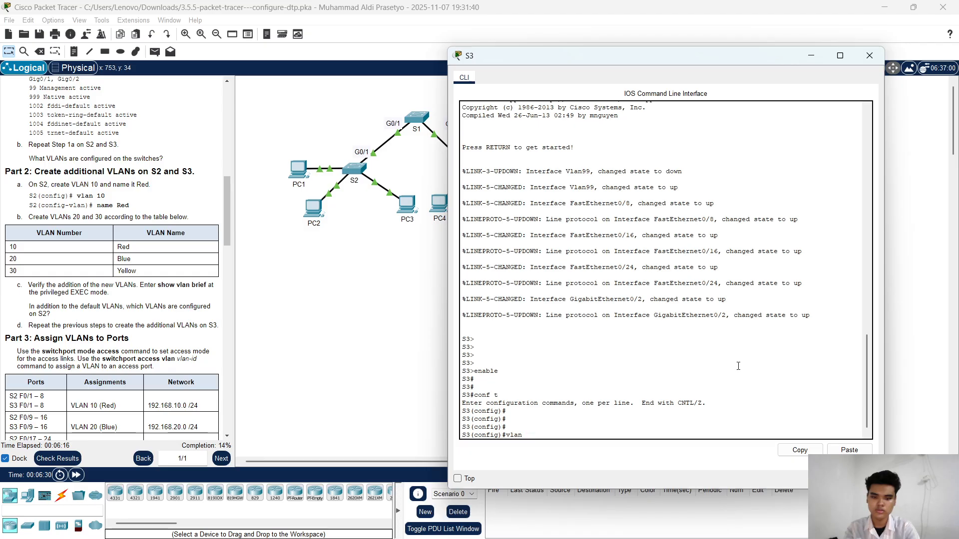
key(Return)
key(Return)
key(Return)
text(name )
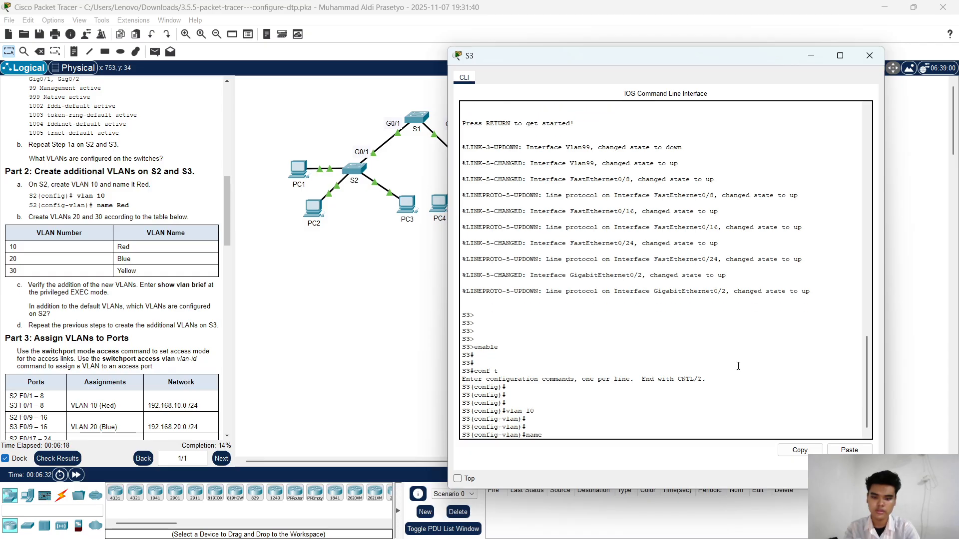
text(Red)
key(Return)
key(Return)
key(Return)
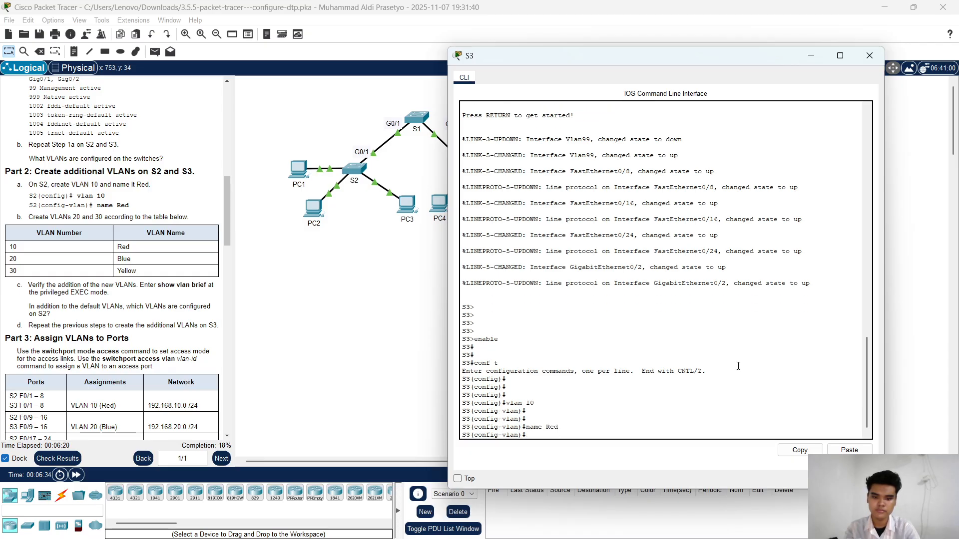
Step: Create VLAN 20 on S3 and name it BLue
text(vlan 2)
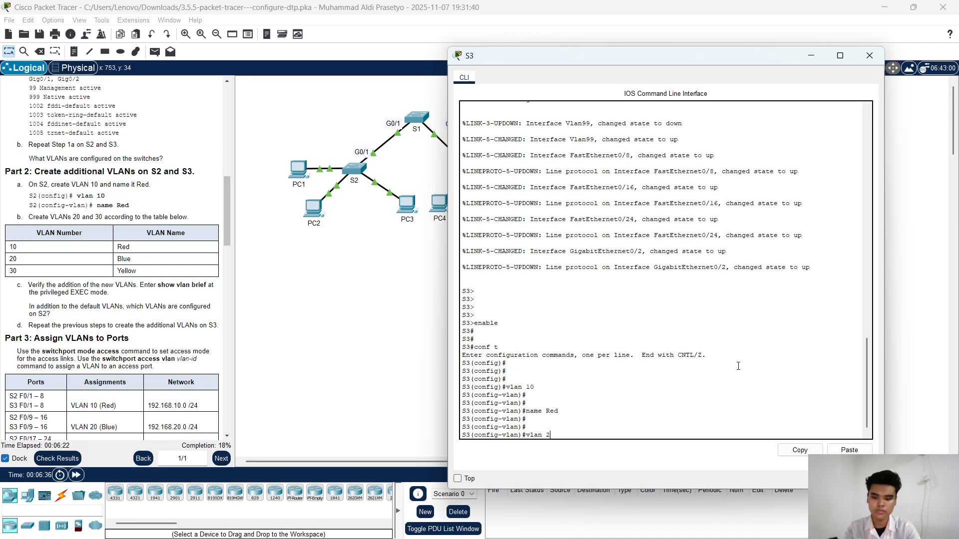
text(0)
key(Return)
key(Return)
key(Return)
text(na)
key(Return)
text(name )
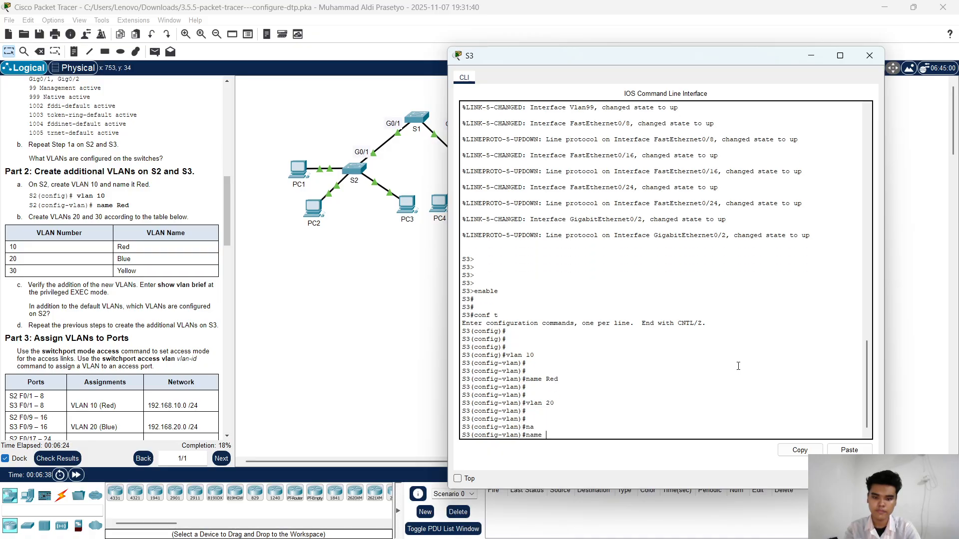
text(BLue)
key(Return)
key(Return)
key(Return)
key(Return)
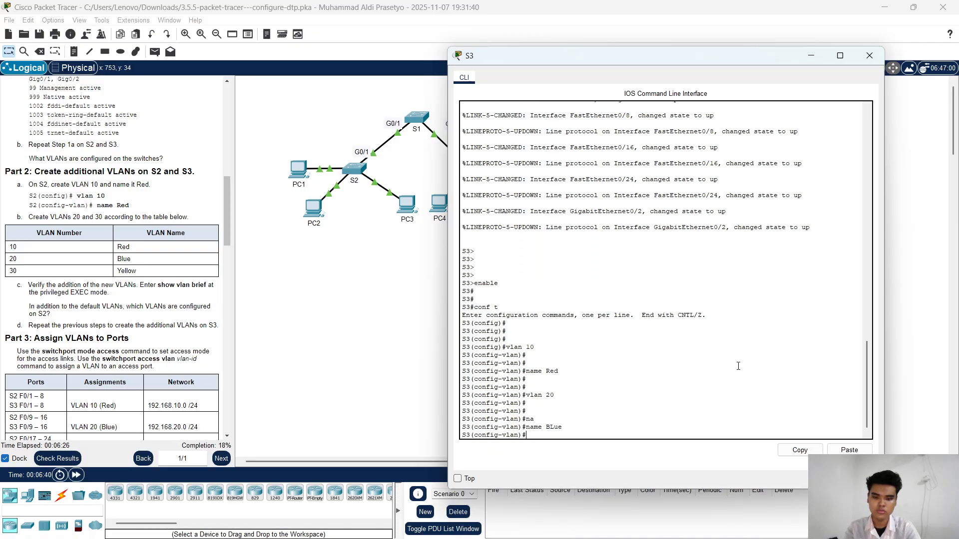
Step: Create VLAN 30 on S3 and name it Yellow
text(Vlan)
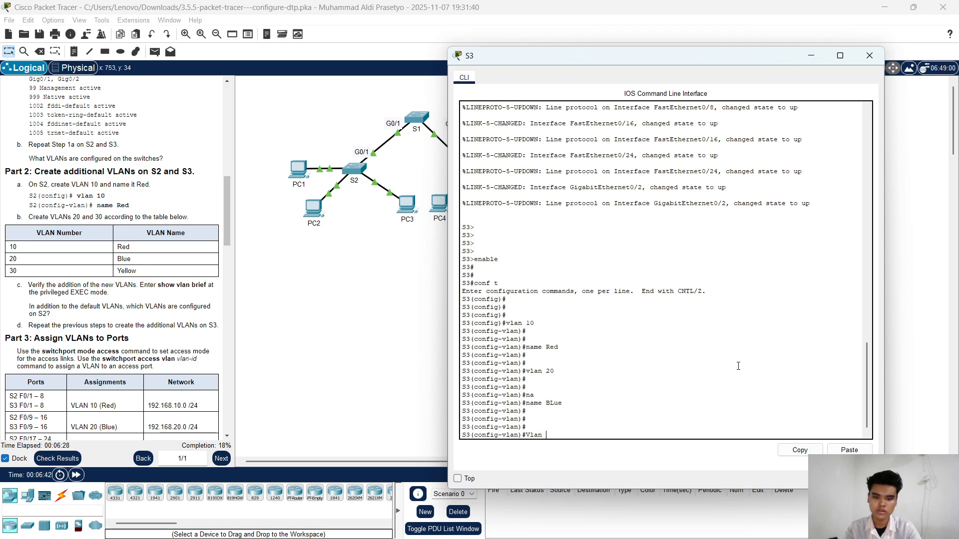
key(BackSpace)
key(BackSpace)
key(BackSpace)
key(BackSpace)
key(BackSpace)
text(vlan 30)
key(Return)
key(Return)
text(na)
key(Tab)
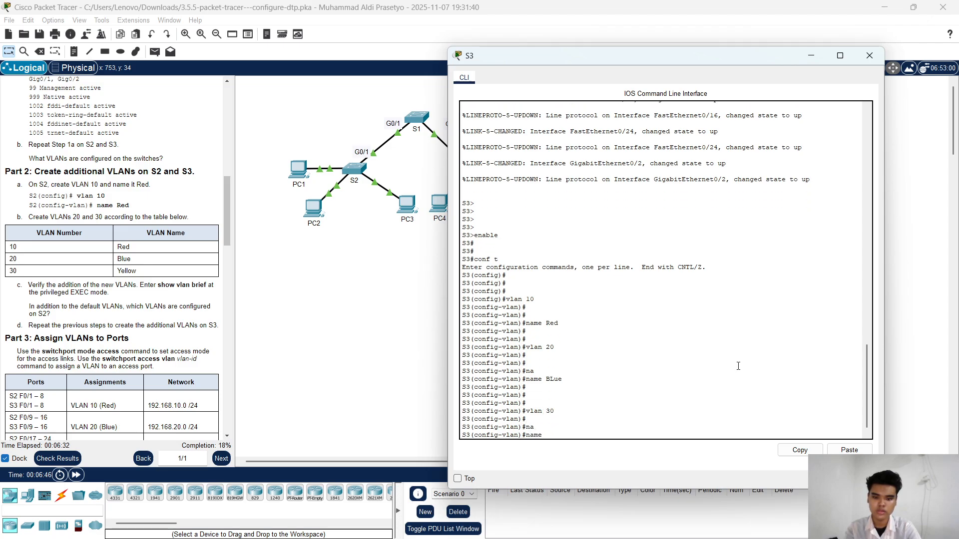
text(Yellow)
key(Return)
key(Return)
key(Return)
key(Return)
key(Return)
key(Return)
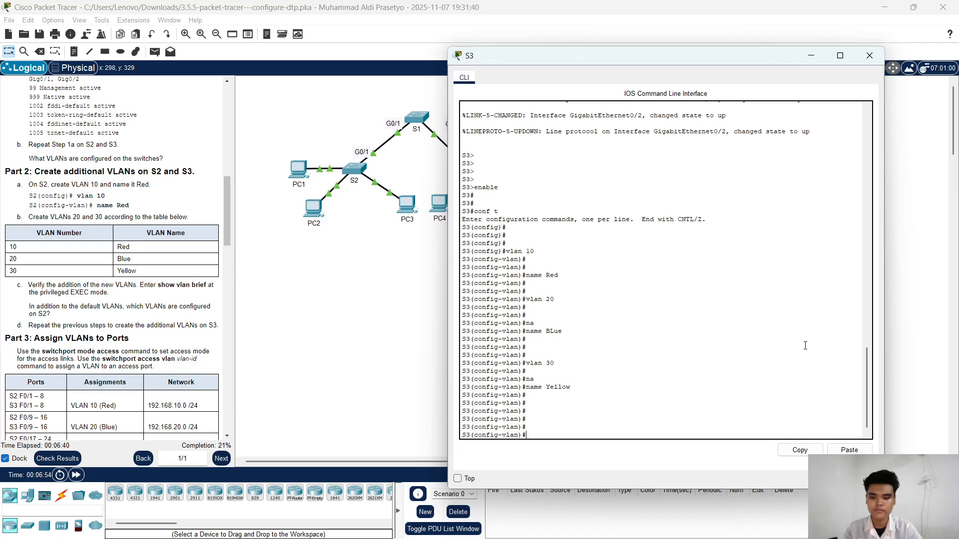
Step: End configuration mode on S3 and run show vlan brief to check the added VLANs
key(BackSpace)
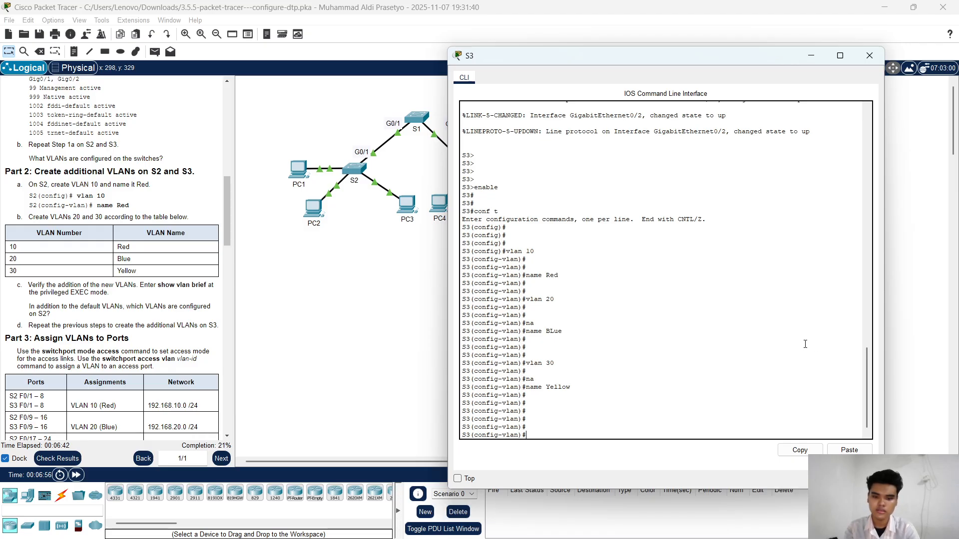
key(Return)
key(Return)
key(Return)
key(Return)
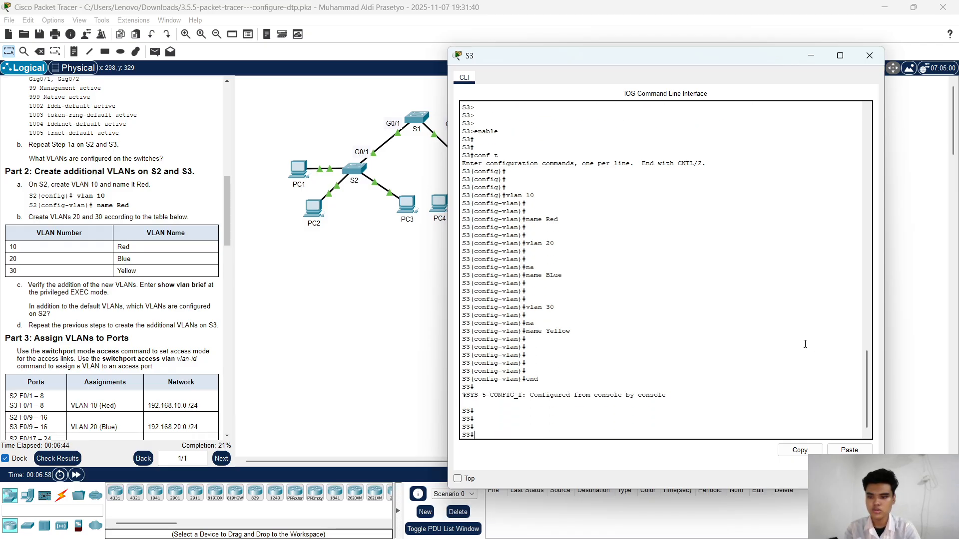
text(sjhow )
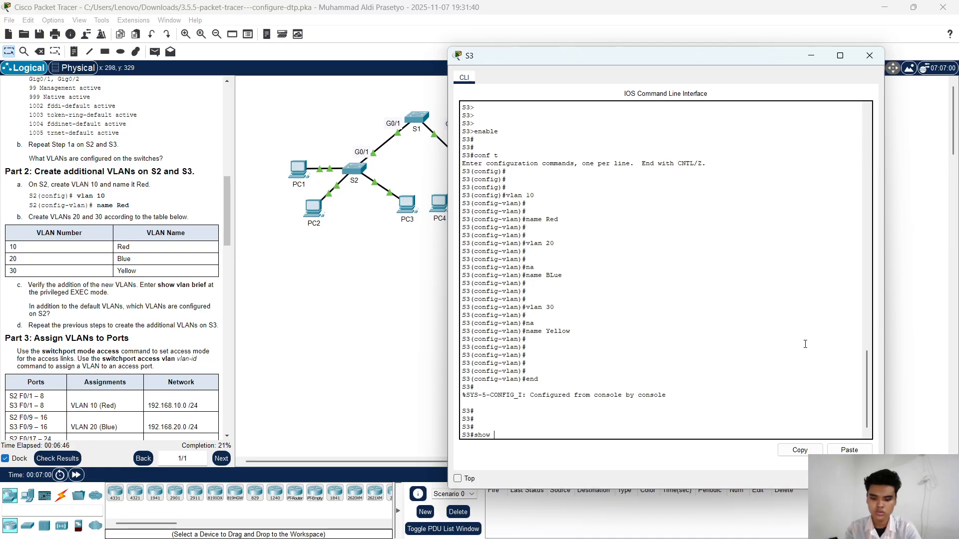
text(vl b)
key(Tab)
key(Return)
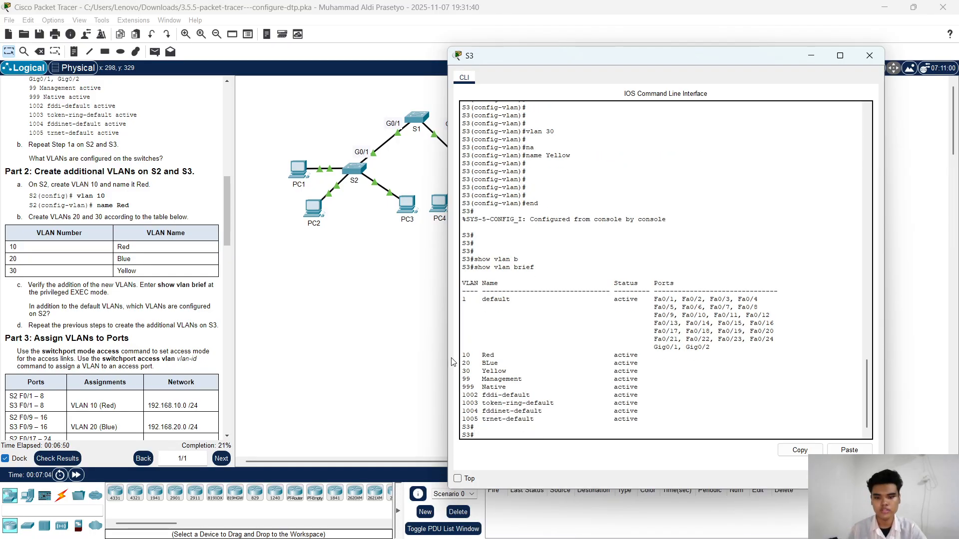
drag(475, 356, 514, 372)
click(514, 372)
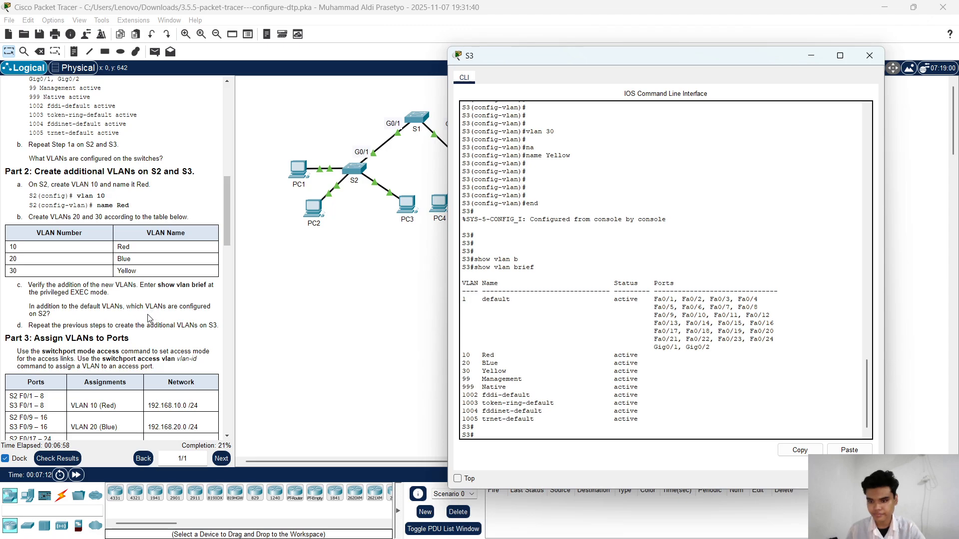
Step: Go to the Part 3 port assignment instructions, put the S3 window away and reopen S2's command line
scroll(153, 312, down, 3)
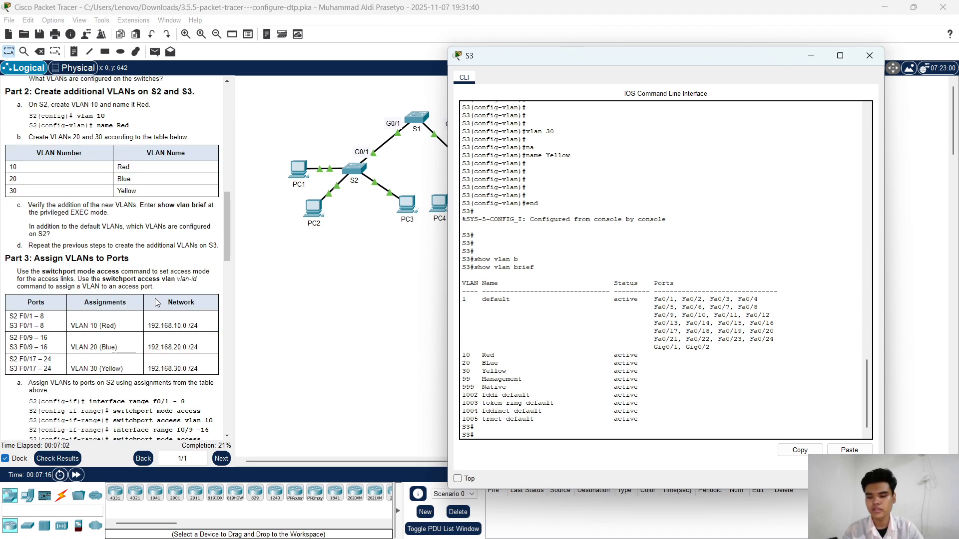
scroll(158, 302, down, 2)
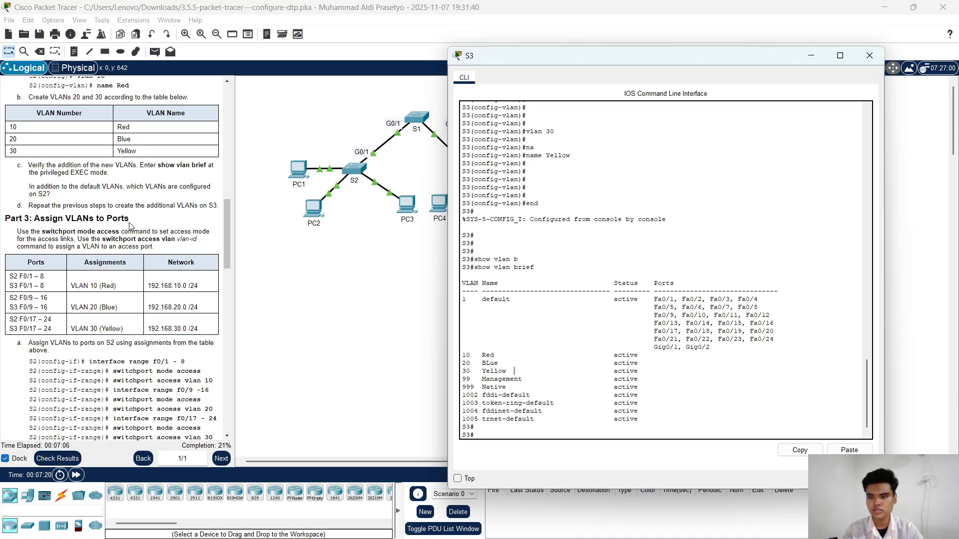
scroll(131, 229, down, 2)
scroll(131, 230, down, 2)
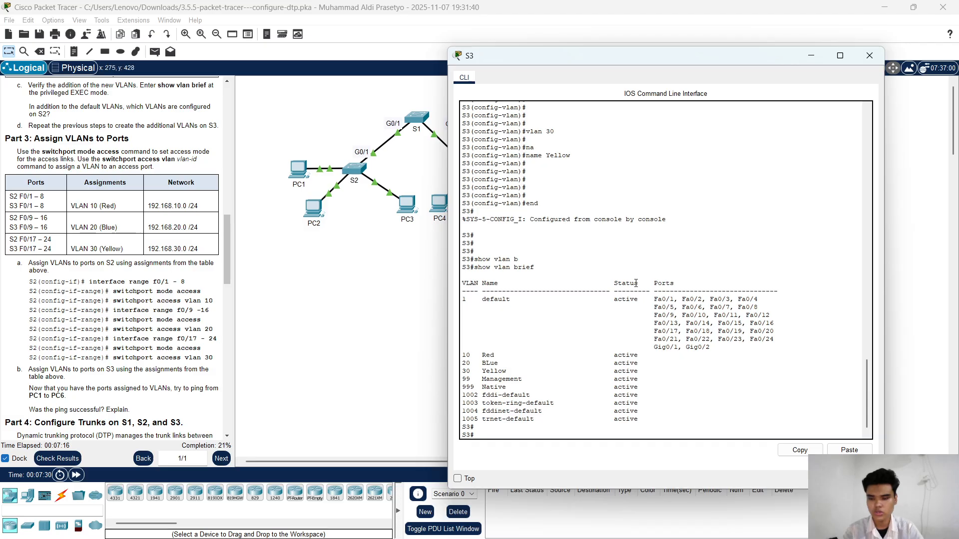
click(817, 60)
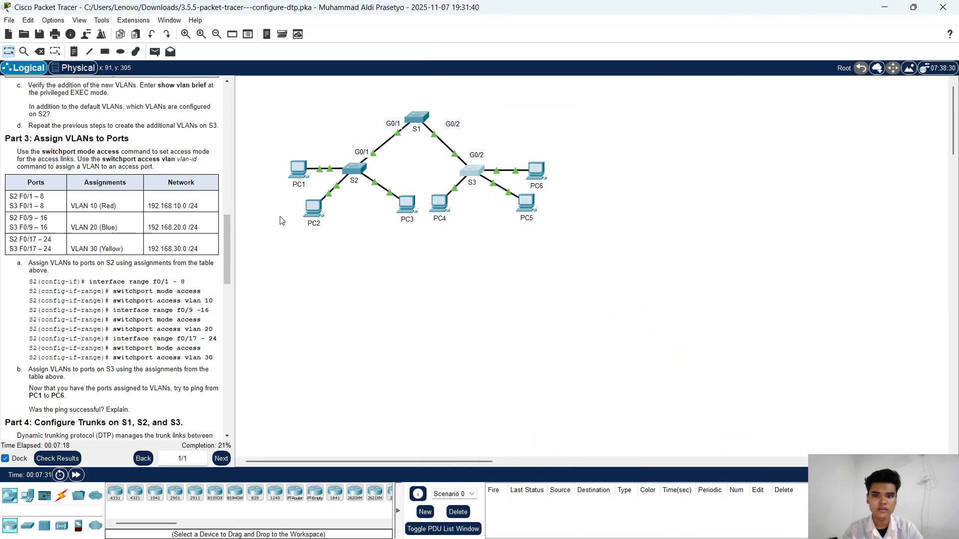
click(354, 170)
key(Return)
key(Return)
key(Return)
key(Return)
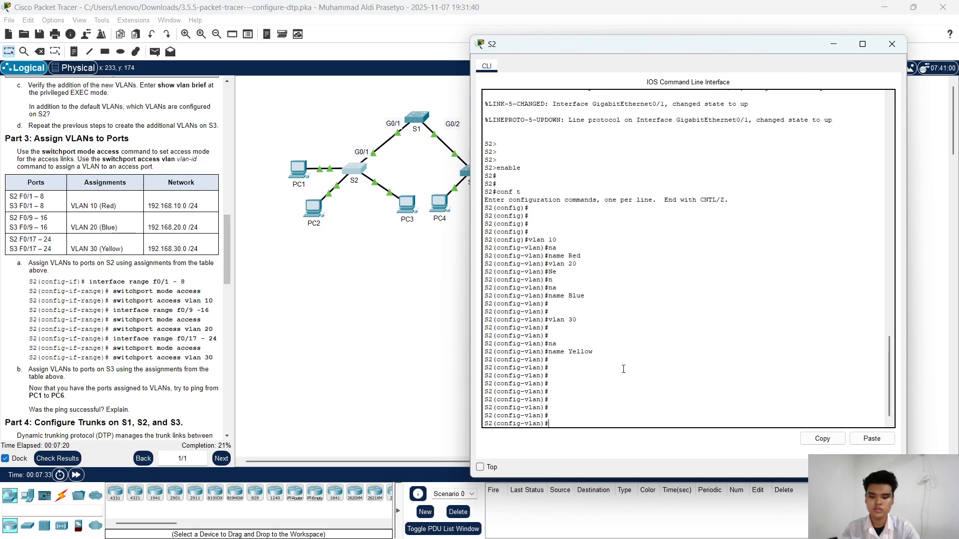
Step: Exit VLAN configuration mode on S2 to return to global configuration mode
text(exit)
key(Return)
key(Return)
key(Return)
key(Return)
key(Return)
key(Return)
key(Return)
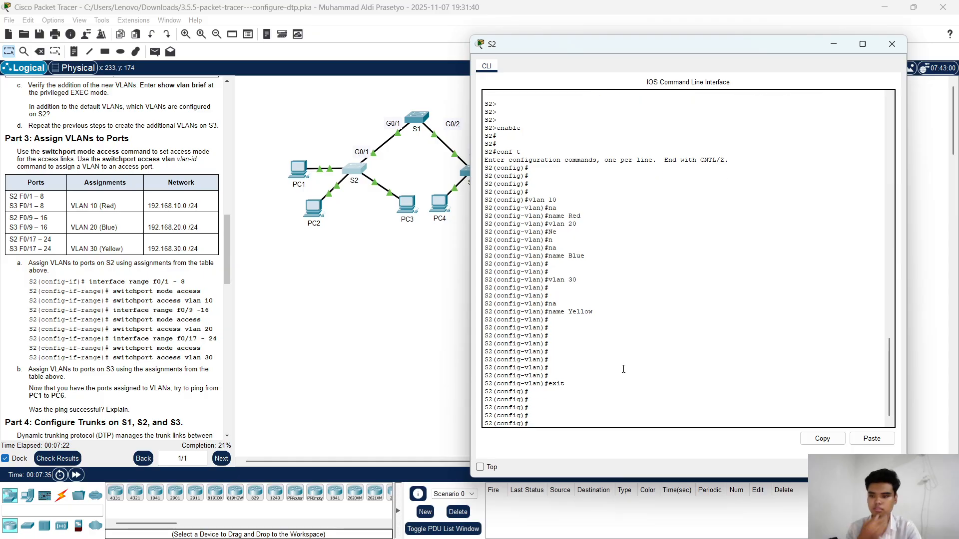
key(Return)
Step: Enter interface range configuration on S2 for fastEthernet0/1 - 8
text(in)
key(Tab)
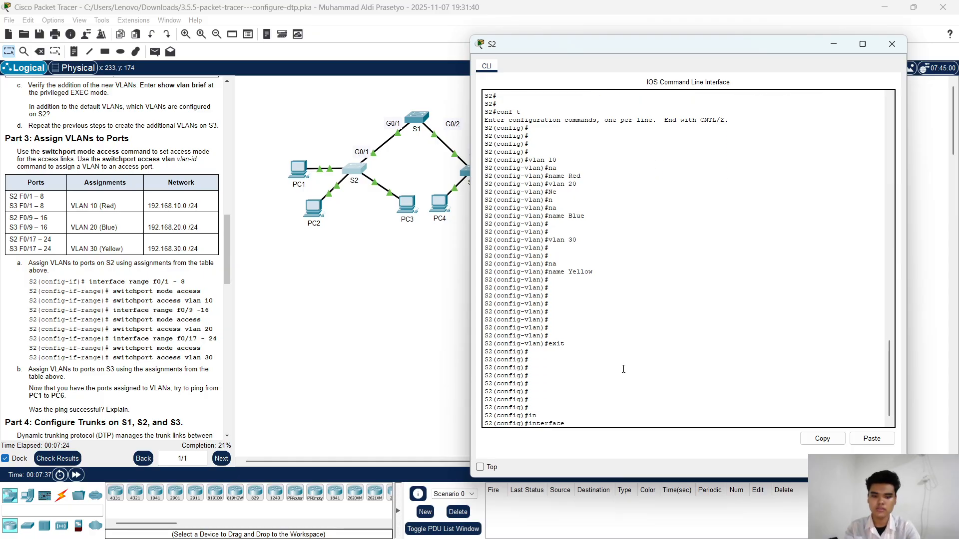
text(r)
key(Tab)
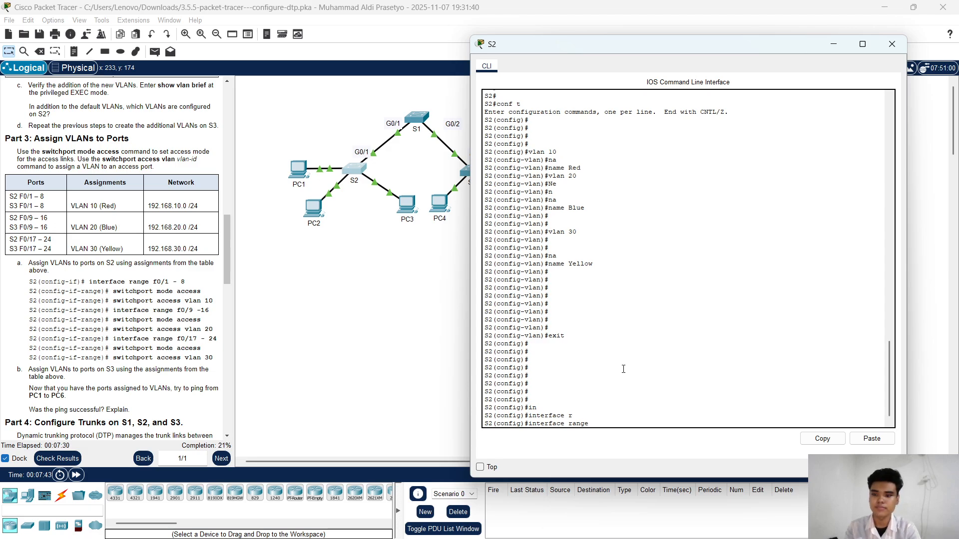
text(f)
key(Tab)
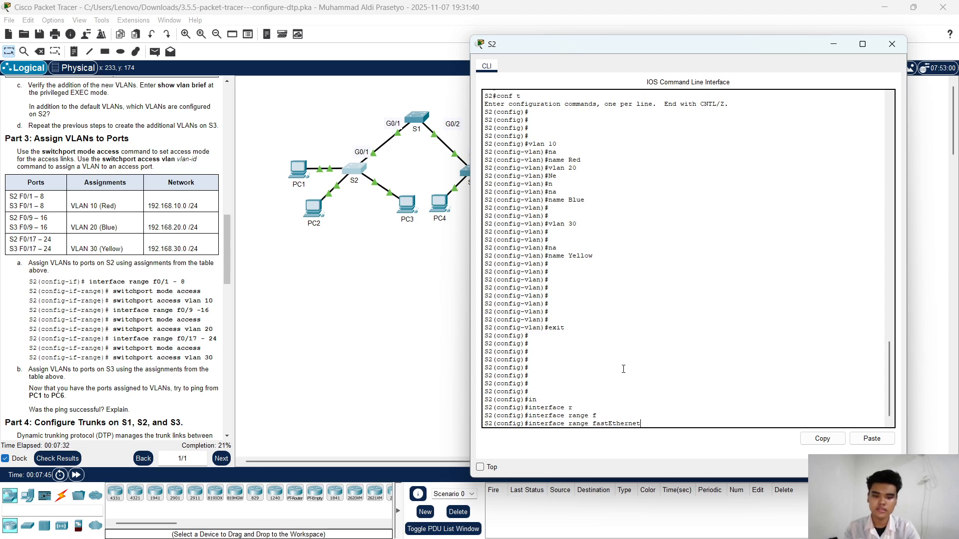
text(0)
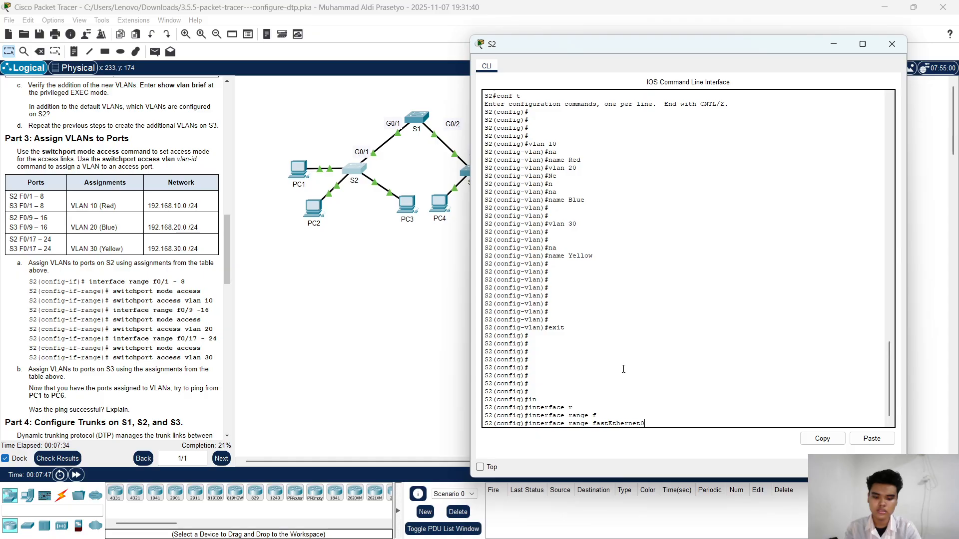
text(/1 -)
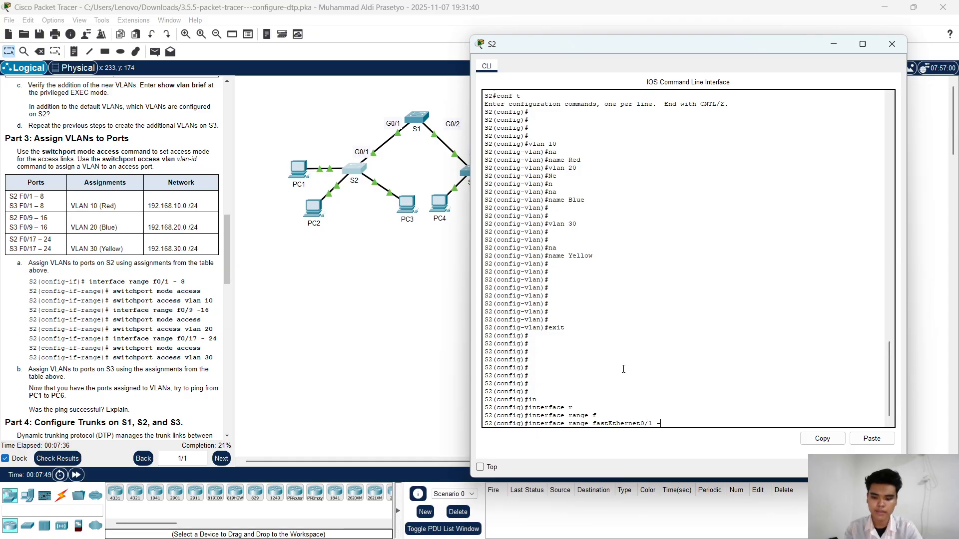
text( 8)
key(Return)
key(Return)
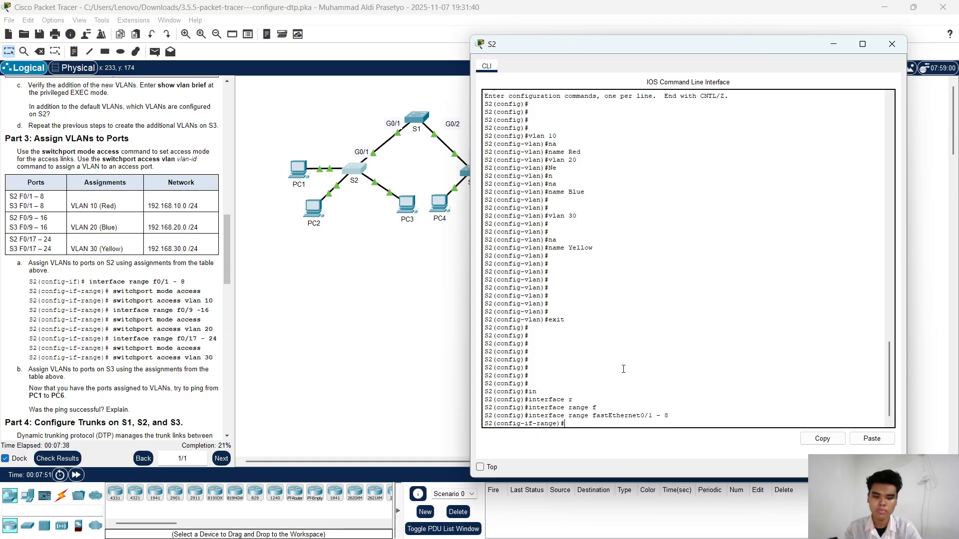
Step: Set S2's fastEthernet0/1 - 8 ports to access mode with switchport mode access
text(sw)
key(Tab)
key(Tab)
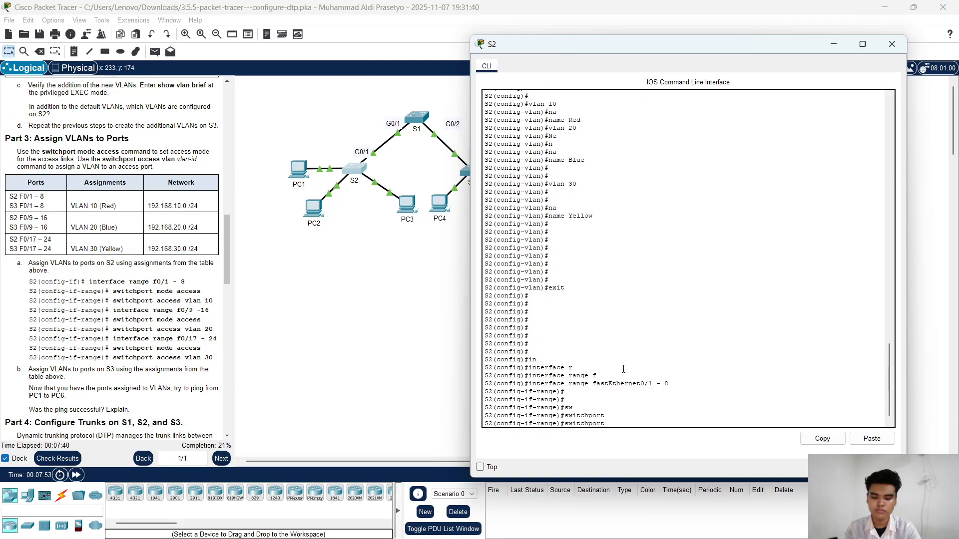
key(Tab)
text(m)
key(Tab)
text(a)
key(Tab)
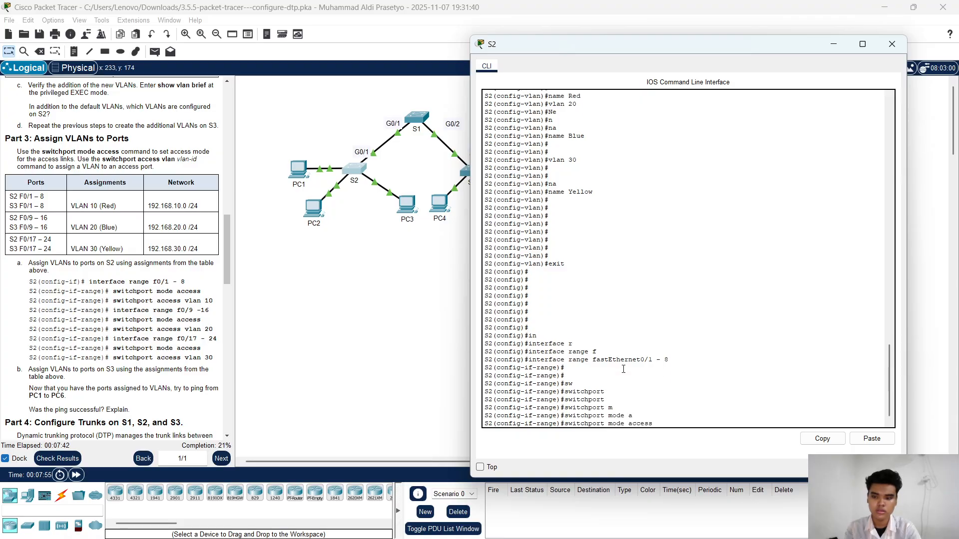
key(Return)
Step: Assign S2's fastEthernet0/1 - 8 ports to VLAN 10 with switchport access vlan 10, and exit interface range configuration
text(sw)
key(Tab)
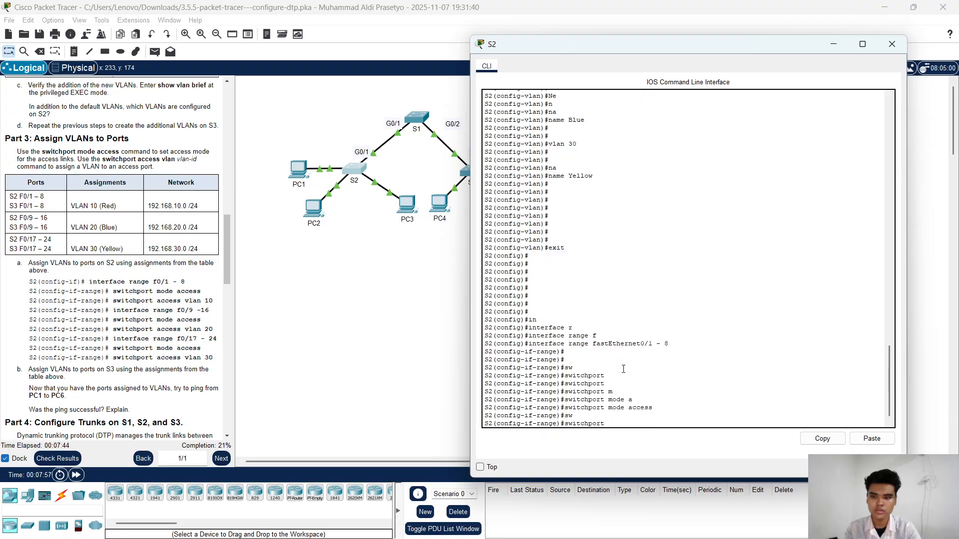
text(r)
key(Tab)
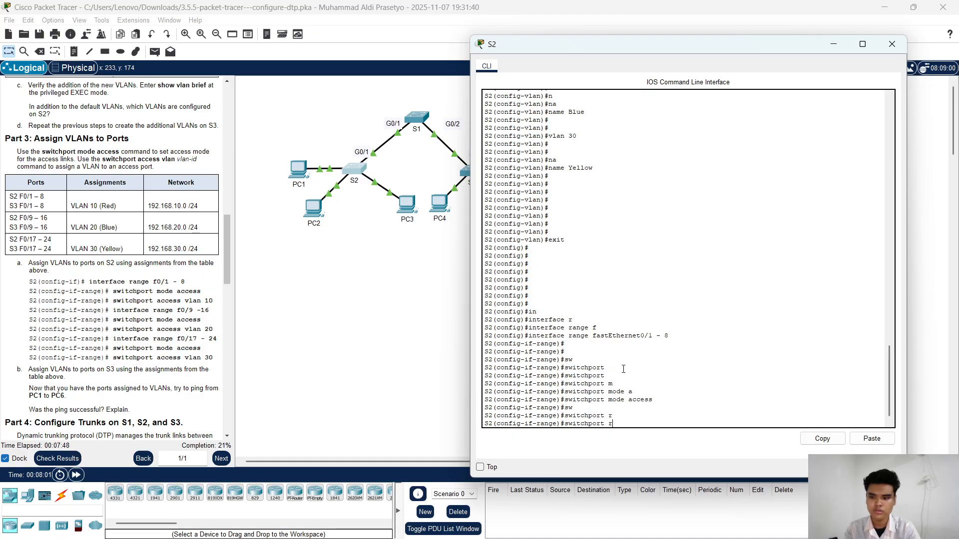
key(BackSpace)
key(BackSpace)
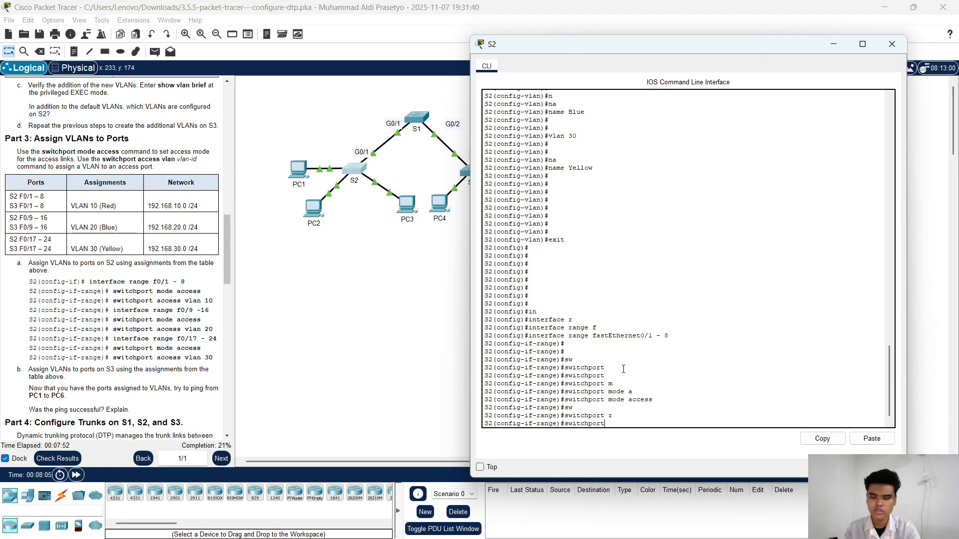
key(Tab)
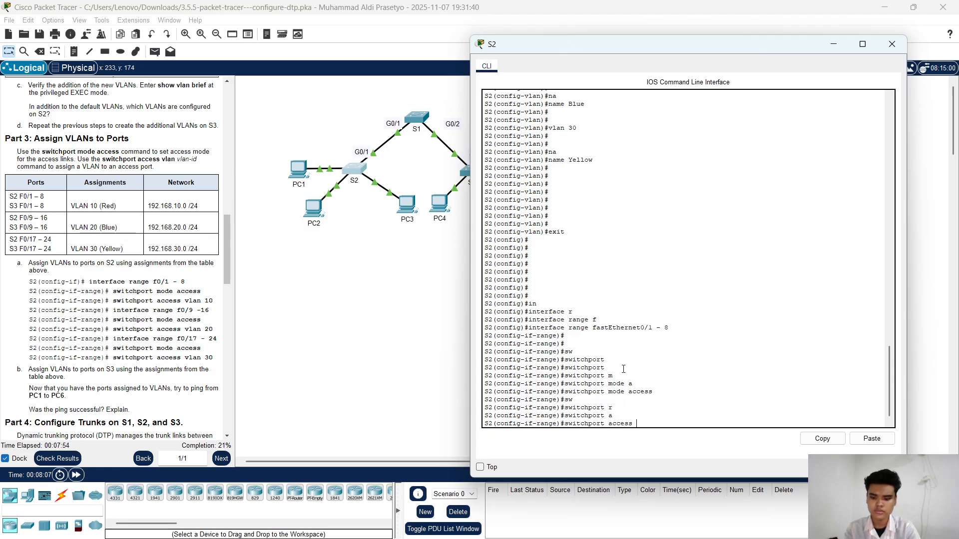
text(vl)
key(Tab)
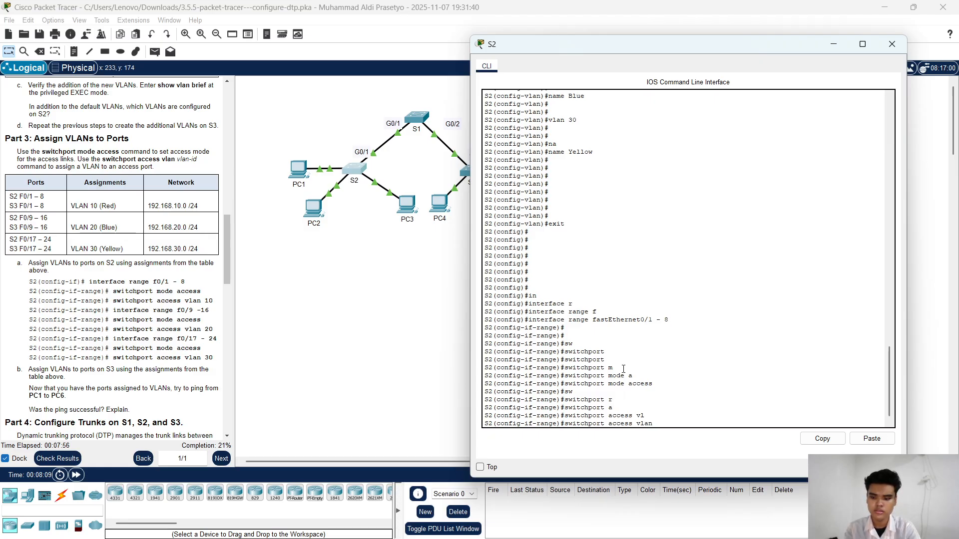
text(10)
key(Return)
key(Return)
key(Return)
key(Return)
key(Return)
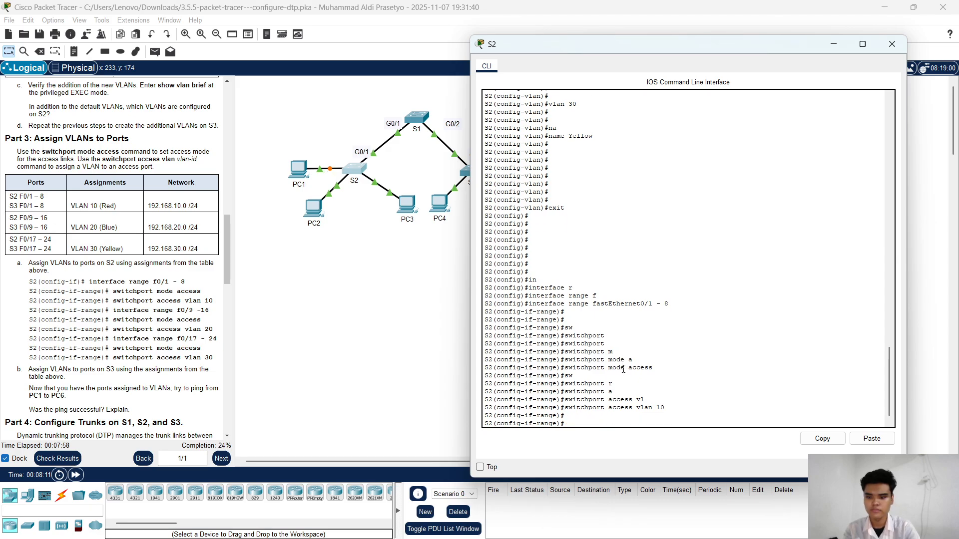
text(exi)
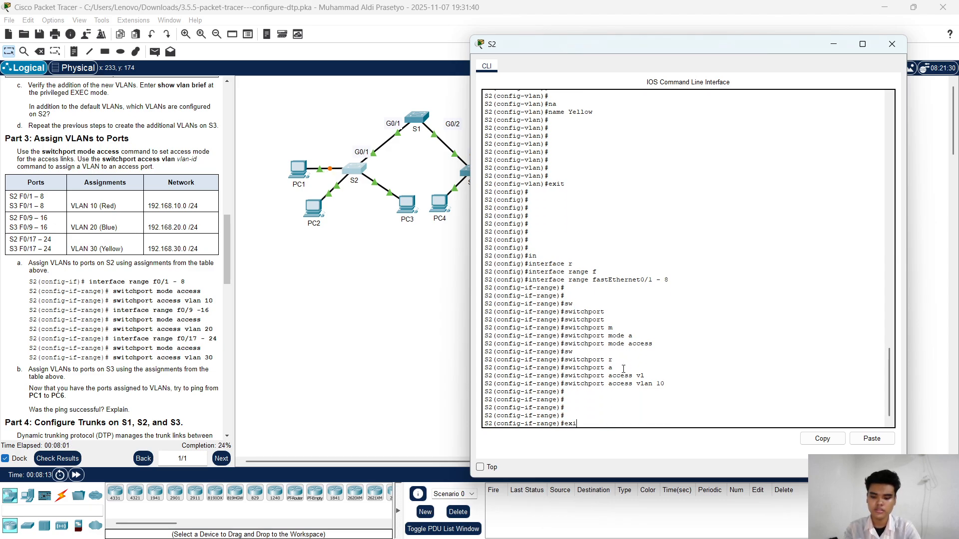
key(Return)
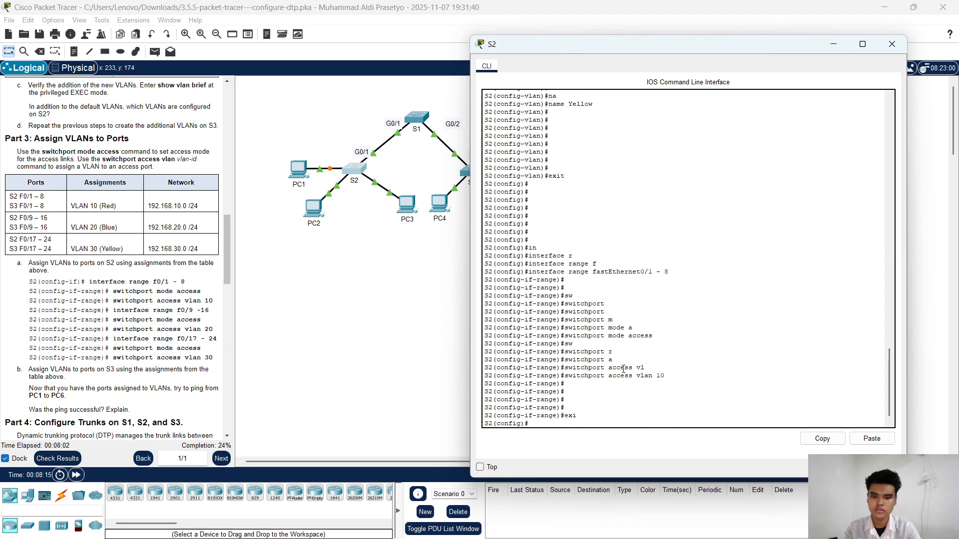
Step: Enter interface range configuration on S2 for fastEthernet0/9 - 16
text(in)
key(Tab)
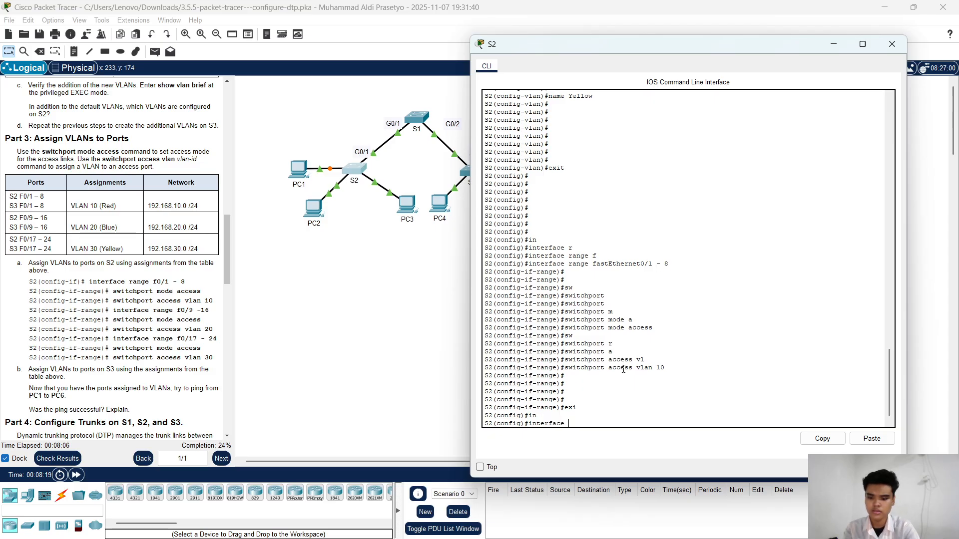
text(r)
key(Tab)
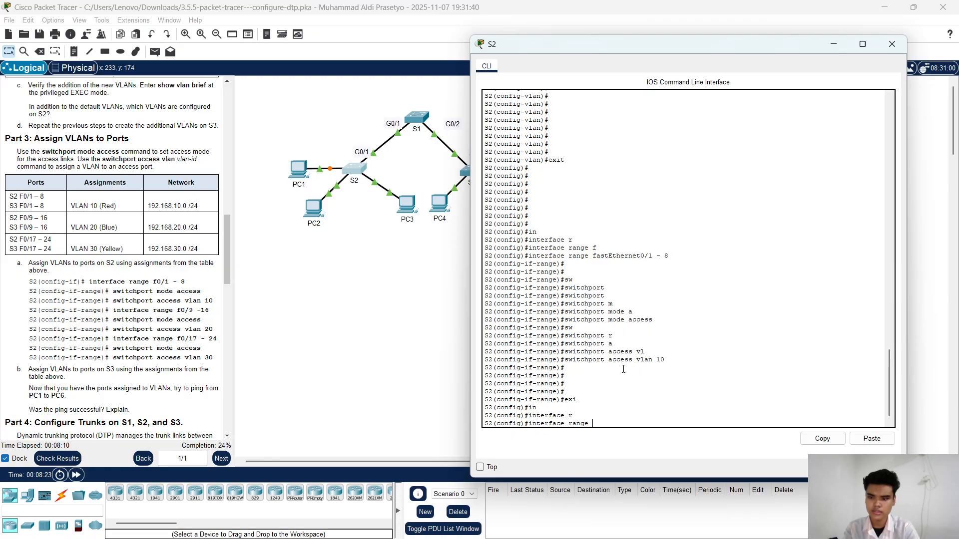
text(f)
key(Tab)
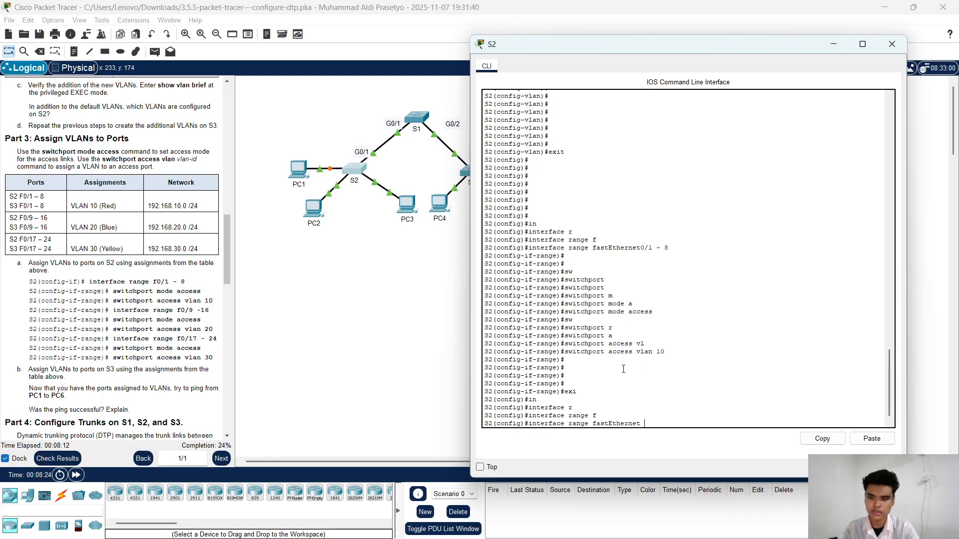
text(0)
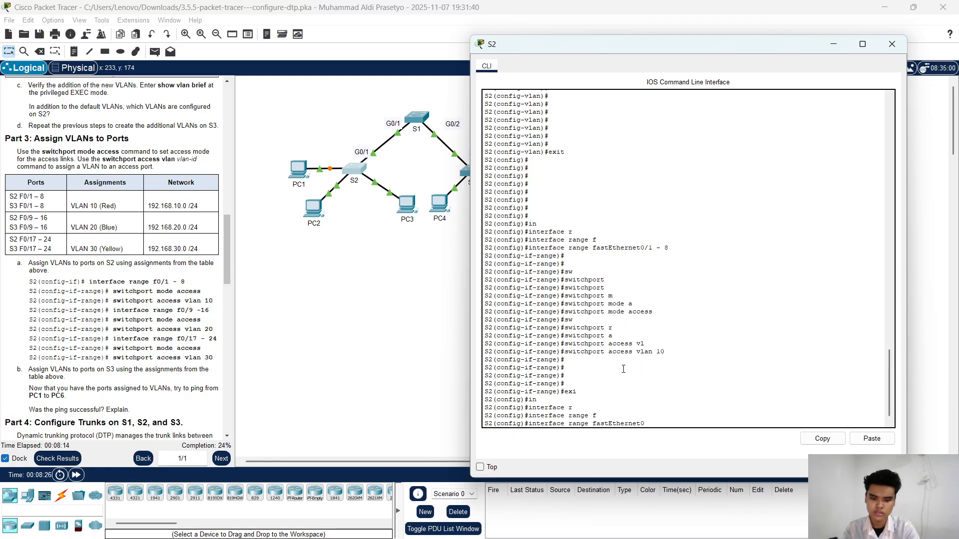
text(/9)
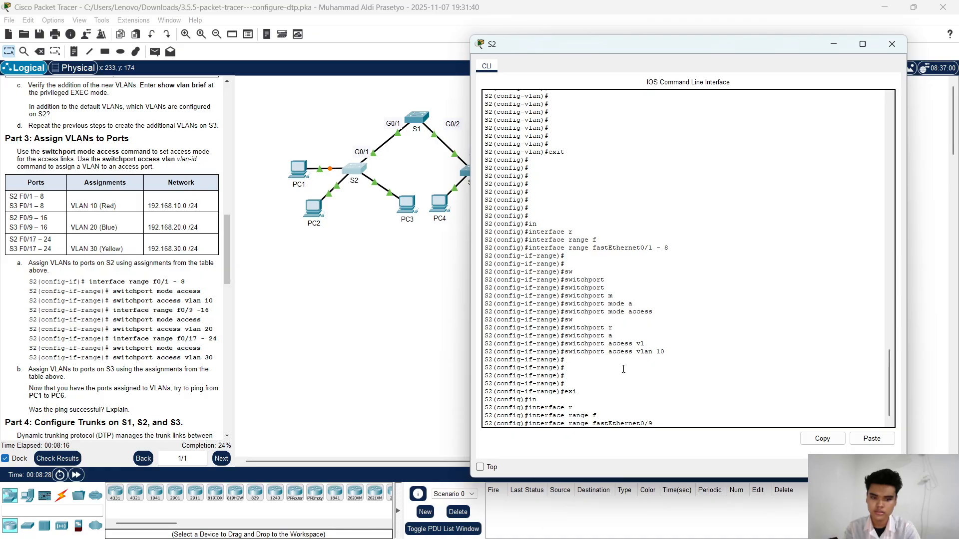
text( -)
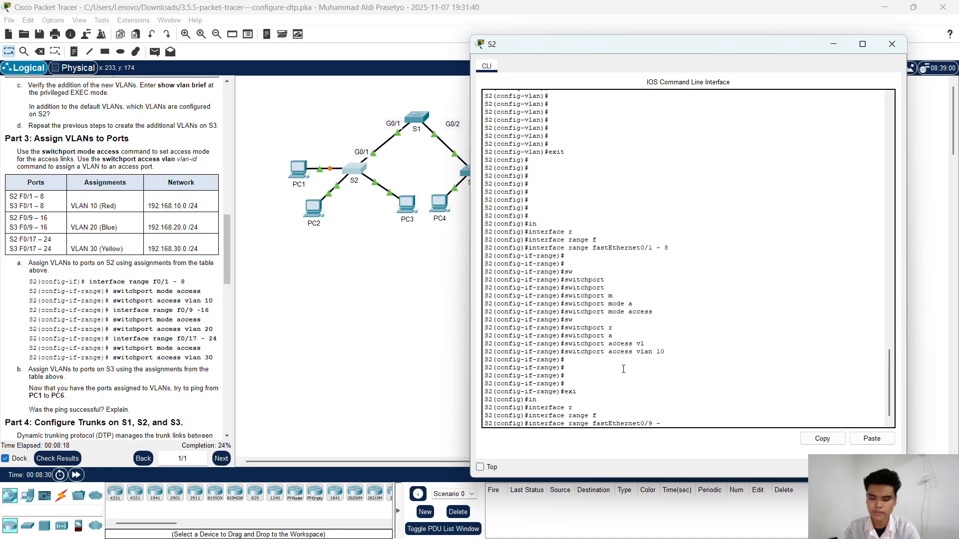
text( 16)
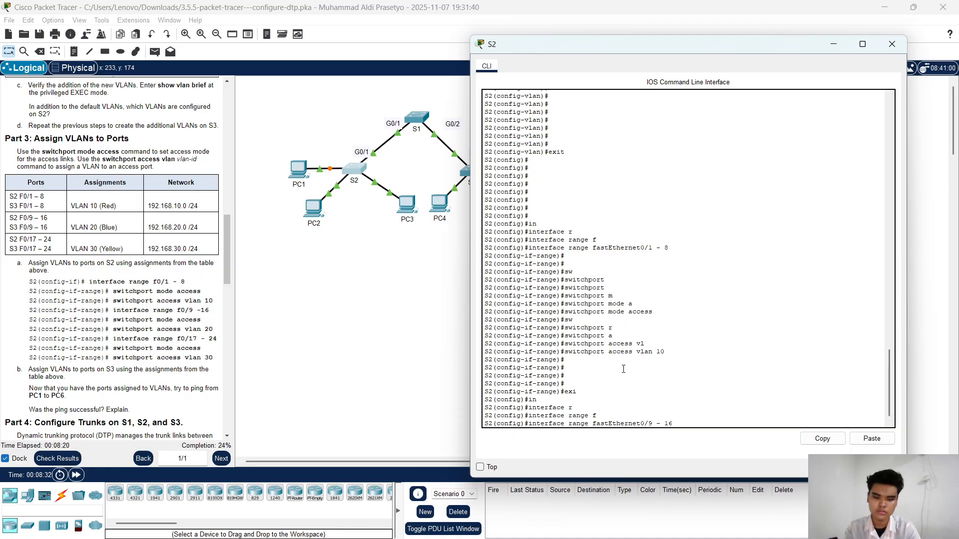
key(Return)
key(Return)
key(Return)
key(Return)
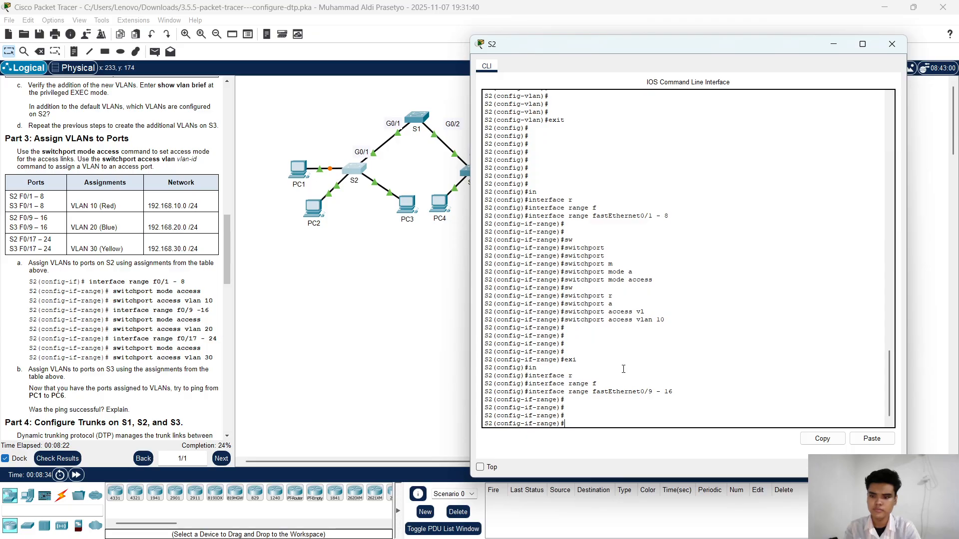
Step: Set S2's fastEthernet0/9 - 16 ports to access mode with switchport mode access
key(Tab)
text(m)
key(Tab)
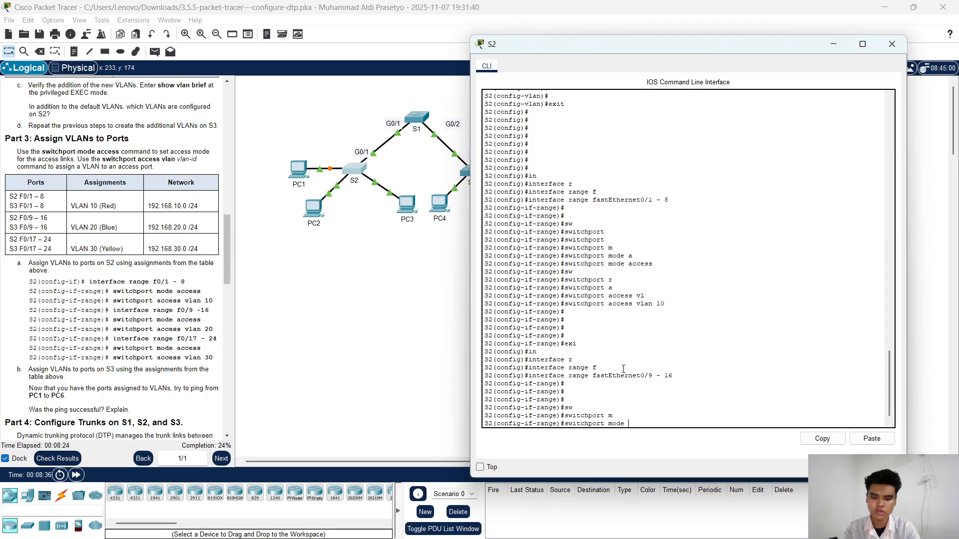
text(a)
key(Tab)
key(Return)
key(Return)
key(Return)
key(Return)
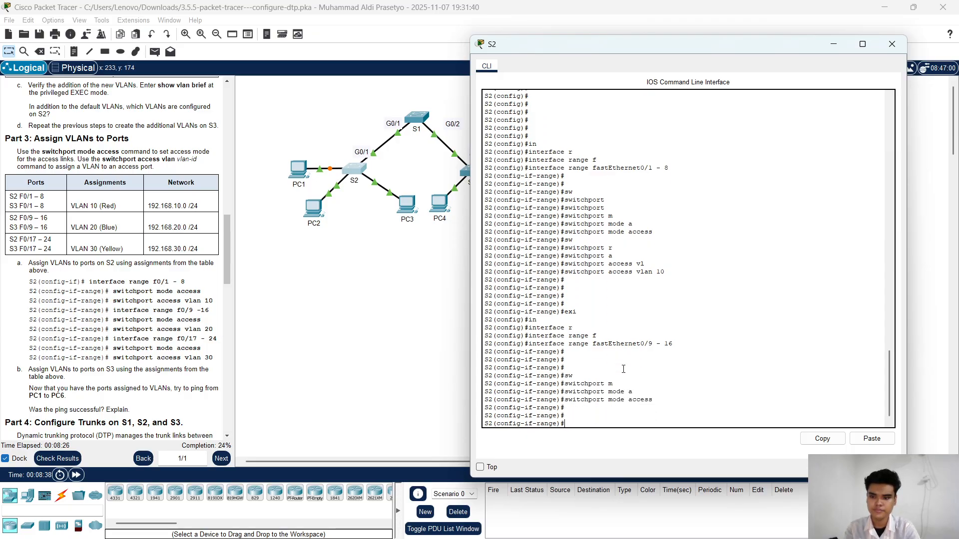
Step: Assign S2's fastEthernet0/9 - 16 ports to VLAN 20 with switchport access vlan 20, and exit interface range configuration
text(sw)
key(Tab)
text(a)
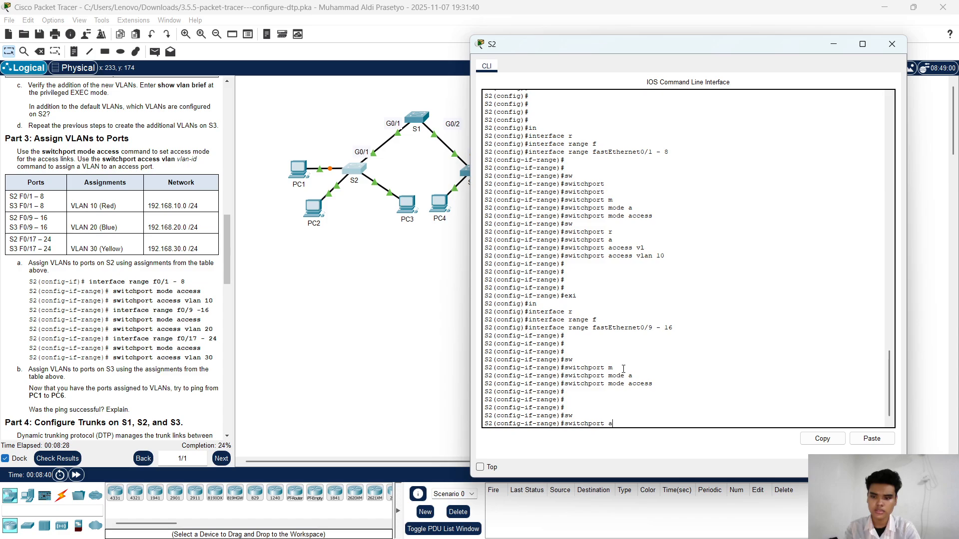
key(Tab)
text(v)
key(Tab)
text(20)
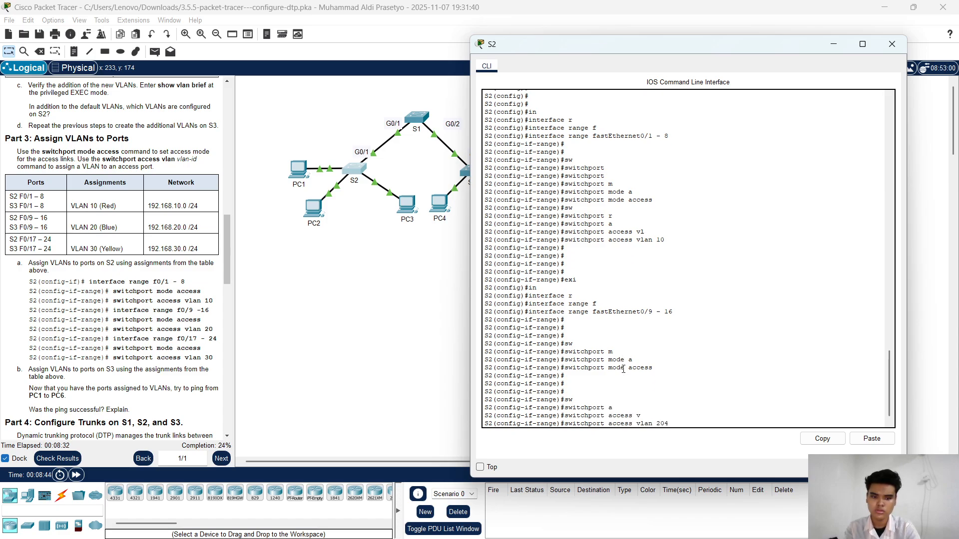
key(Return)
key(Return)
key(Return)
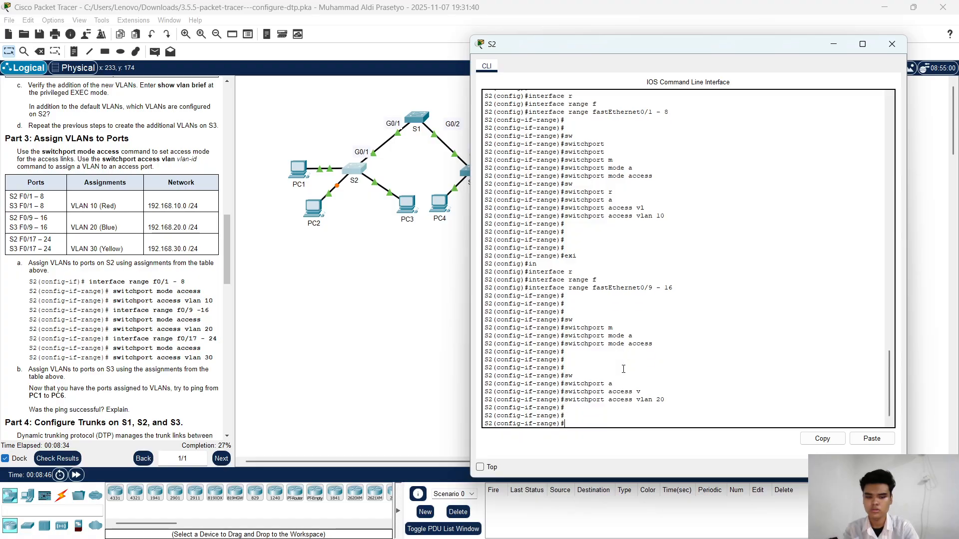
key(Return)
key(Return)
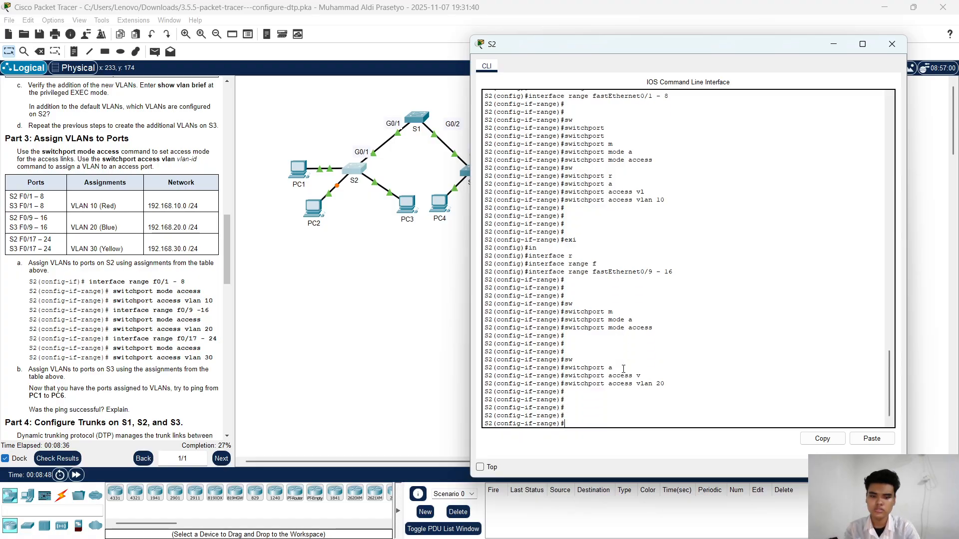
text(exi)
key(Return)
key(Return)
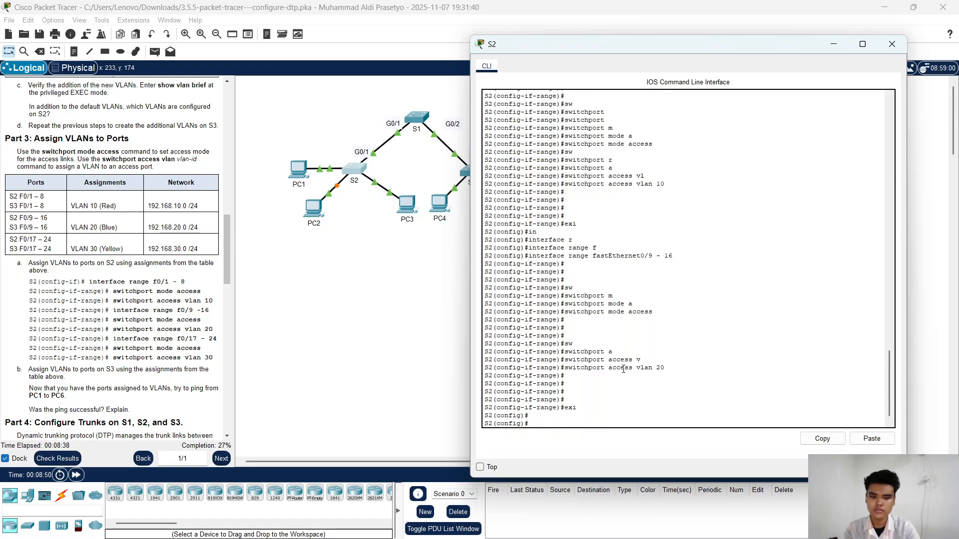
Step: Enter interface range configuration on S2 for fastEthernet0/17 - 24
text(in)
key(Tab)
text(r)
key(Tab)
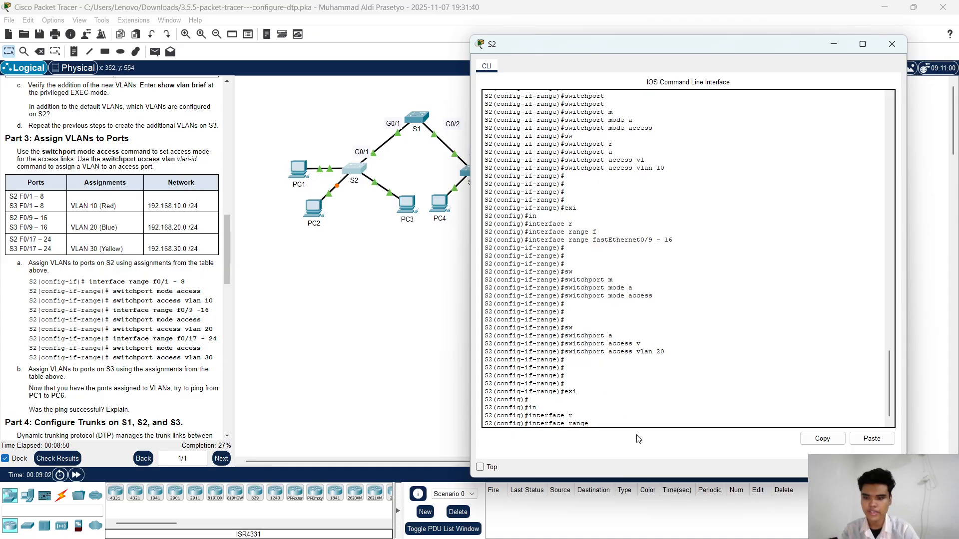
text(f)
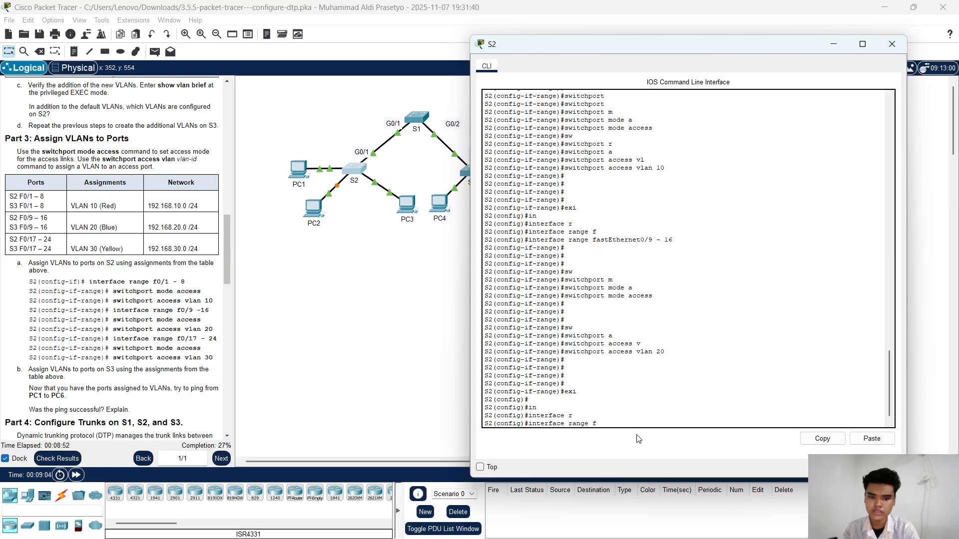
key(Tab)
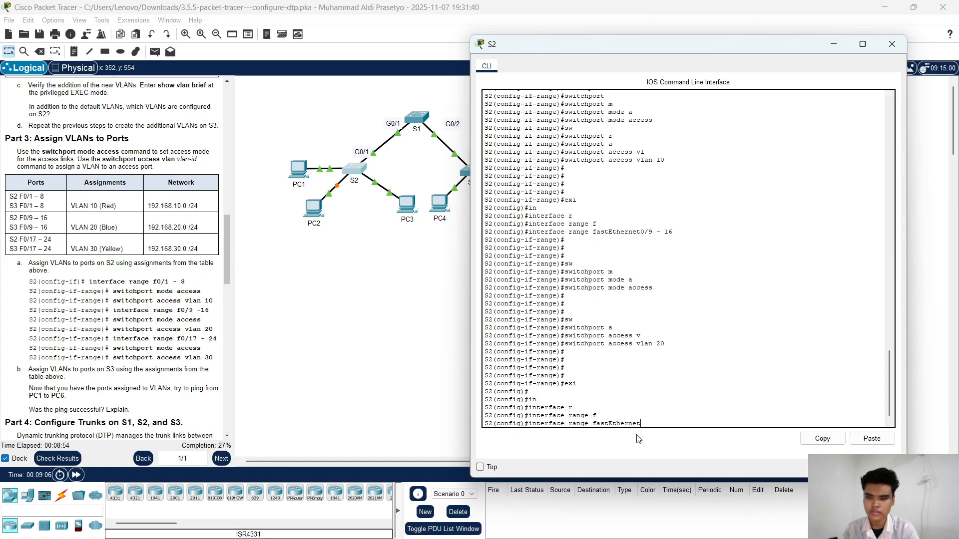
text(0/)
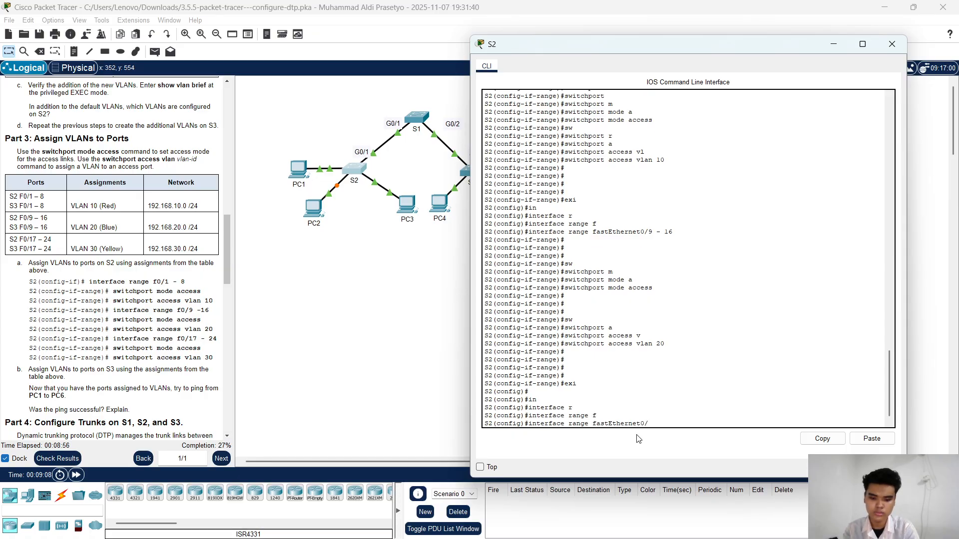
text( 17)
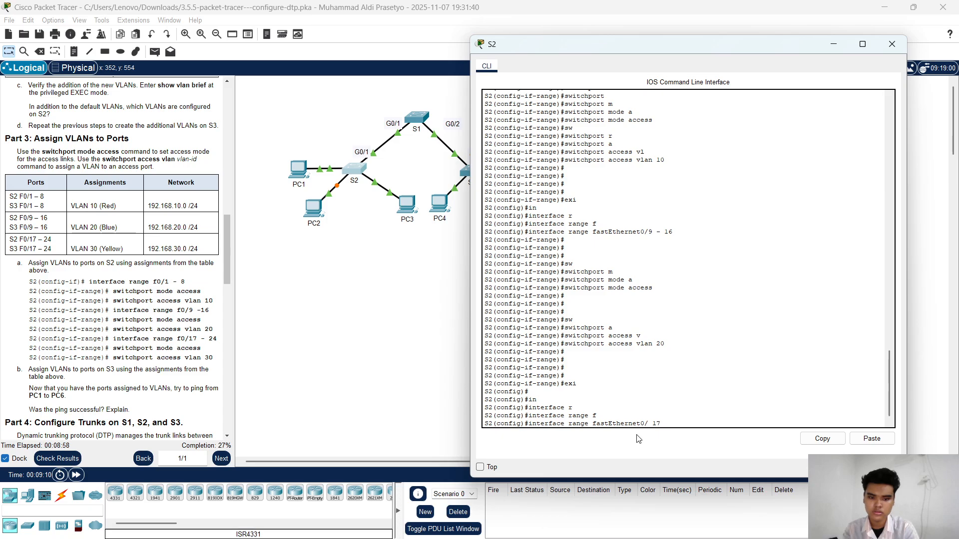
key(BackSpace)
key(BackSpace)
text(17)
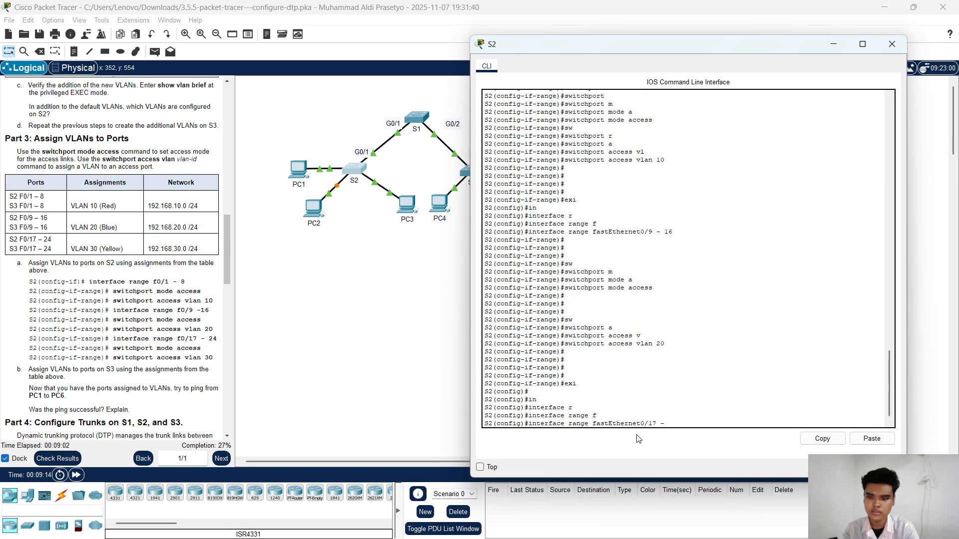
text( - 24)
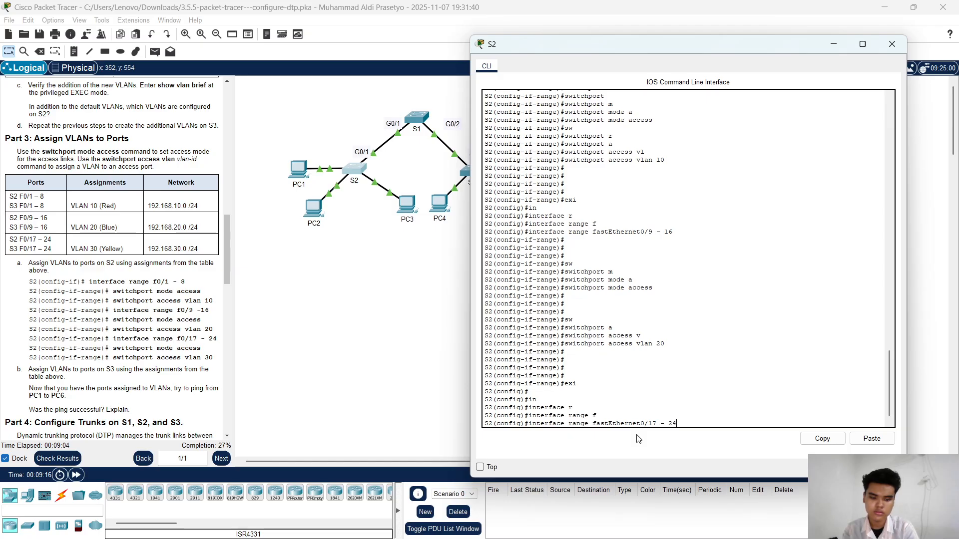
key(Return)
key(Return)
key(Return)
key(Return)
key(Return)
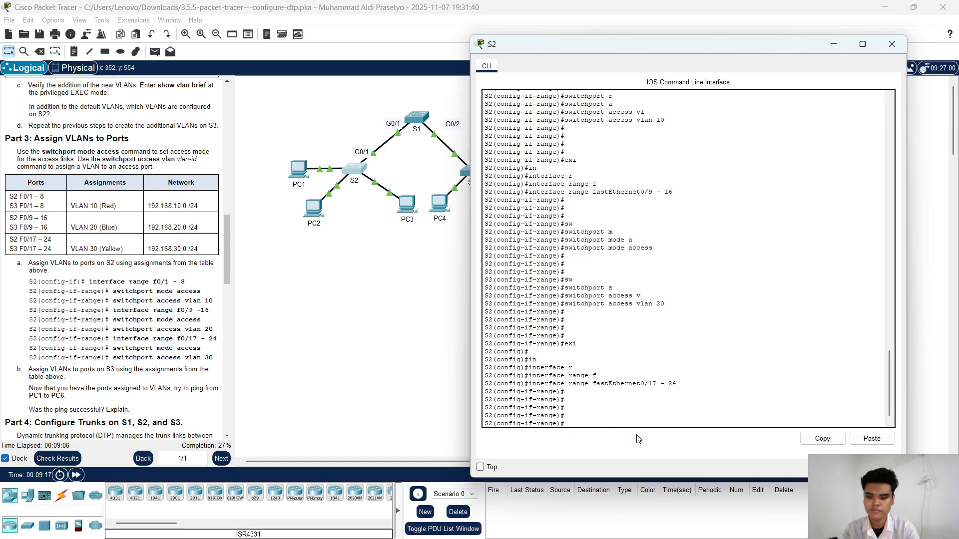
Step: Set S2's fastEthernet0/17 - 24 ports to access mode with switchport mode access
text(swm)
key(Tab)
key(BackSpace)
key(Tab)
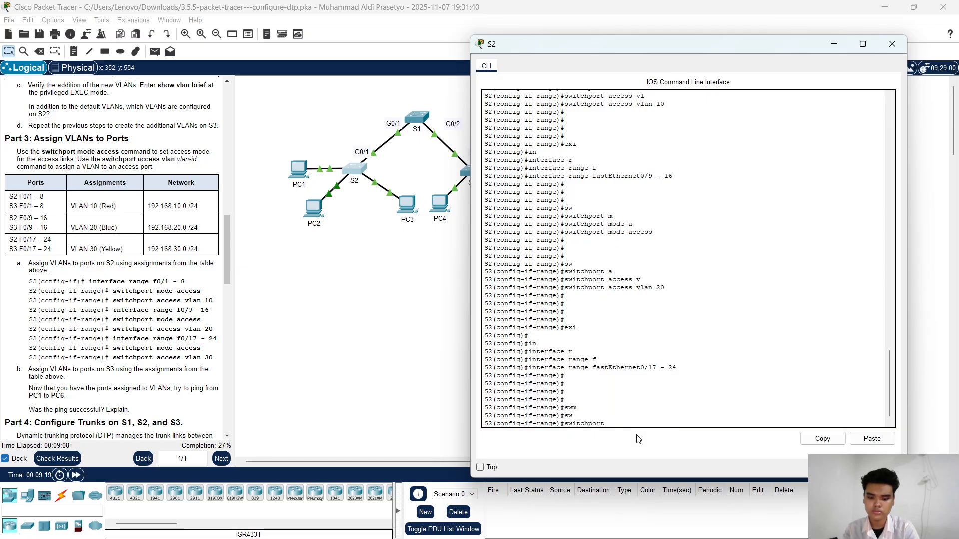
text(m)
key(Tab)
text(a)
key(Tab)
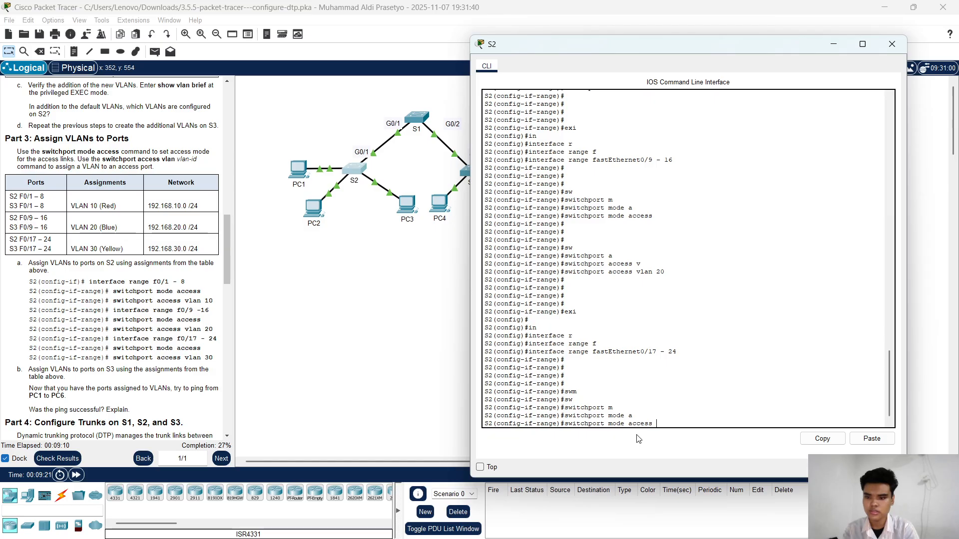
key(Return)
Step: Assign S2's fastEthernet0/17 - 24 ports to VLAN 30 with switchport access vlan 30
key(Tab)
text(a)
key(Tab)
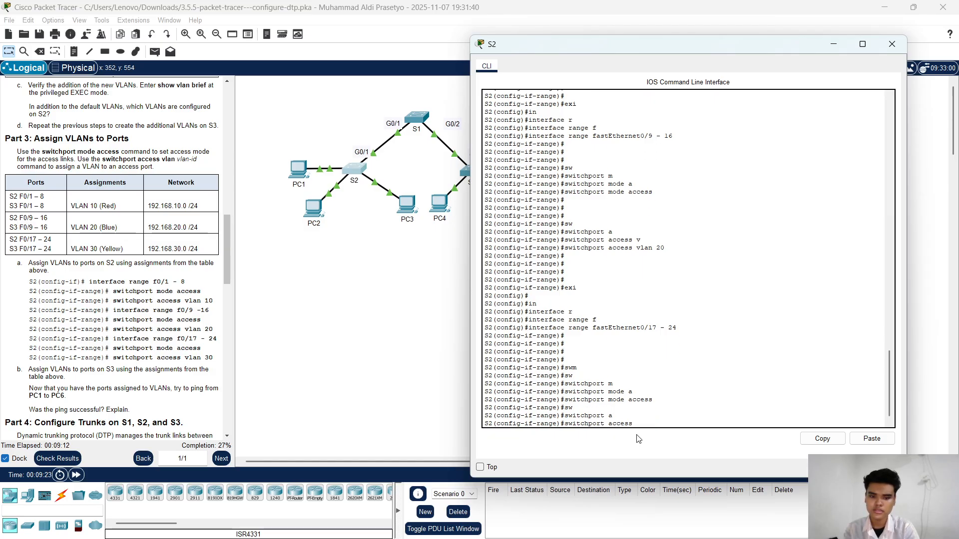
text(vl)
key(Tab)
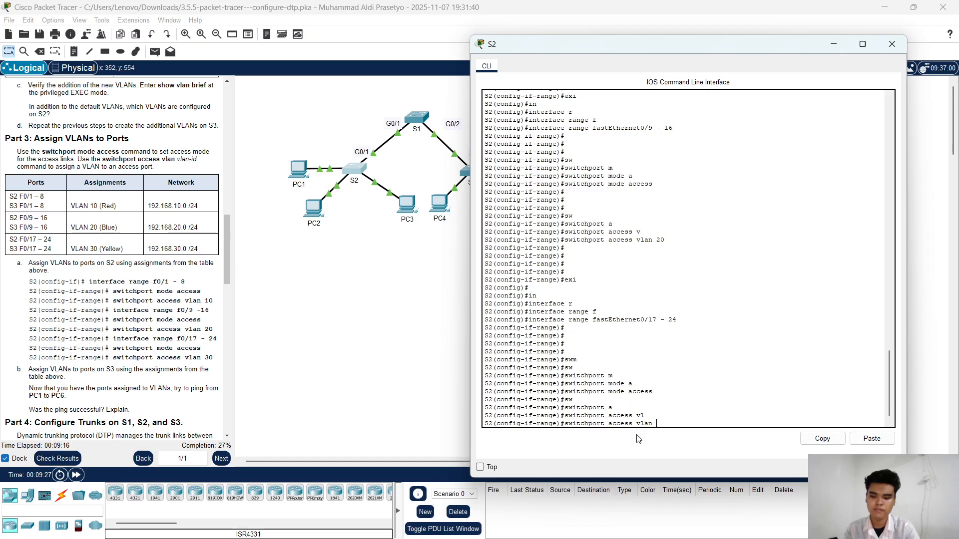
text(30)
key(Return)
key(Return)
key(Return)
key(Return)
key(Return)
key(Return)
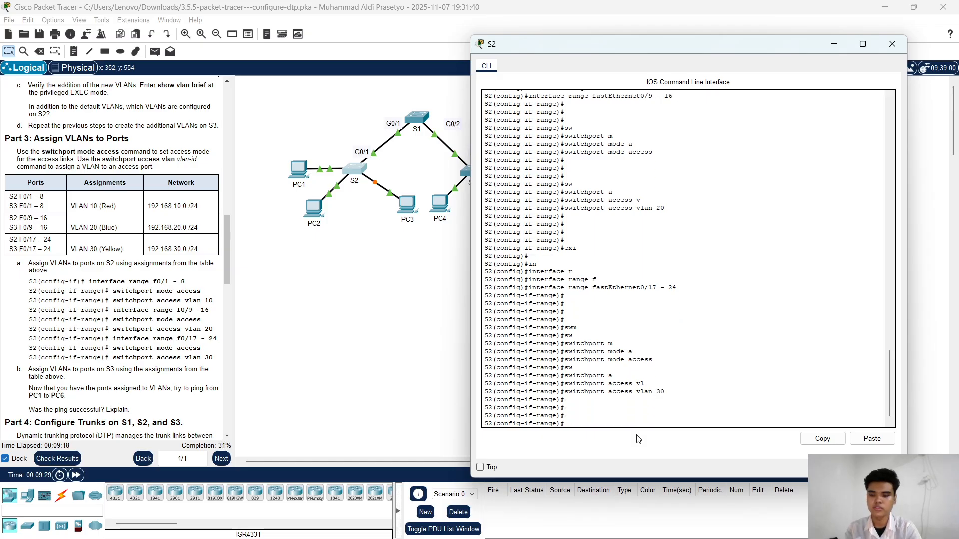
key(Return)
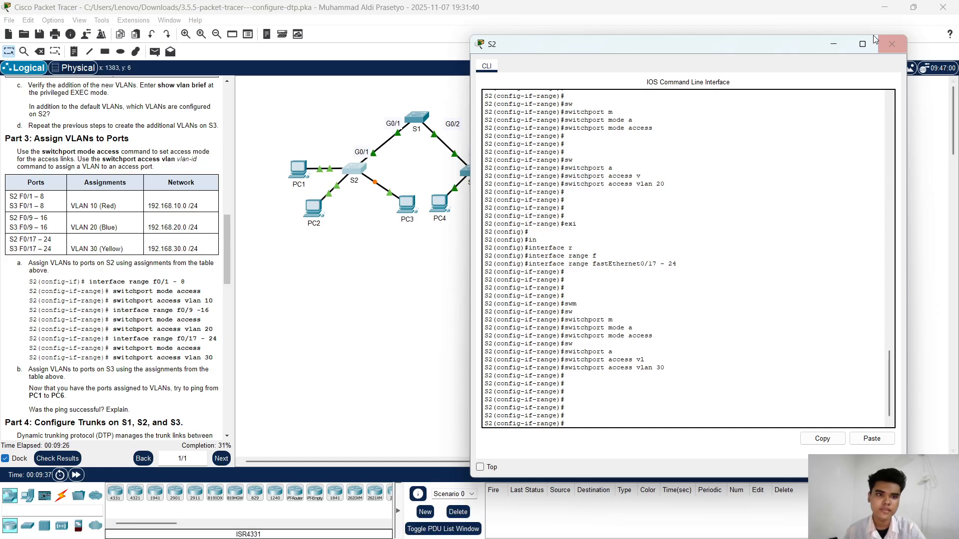
Step: Minimize S2's window, open S3's command line and enter global configuration mode with conf t
click(833, 44)
click(471, 172)
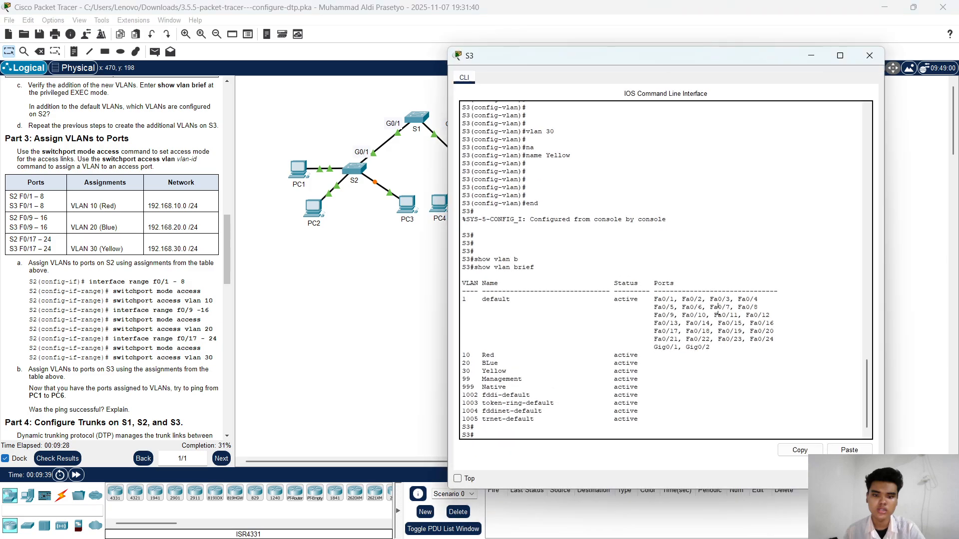
key(Return)
key(Return)
key(Return)
text(conf t)
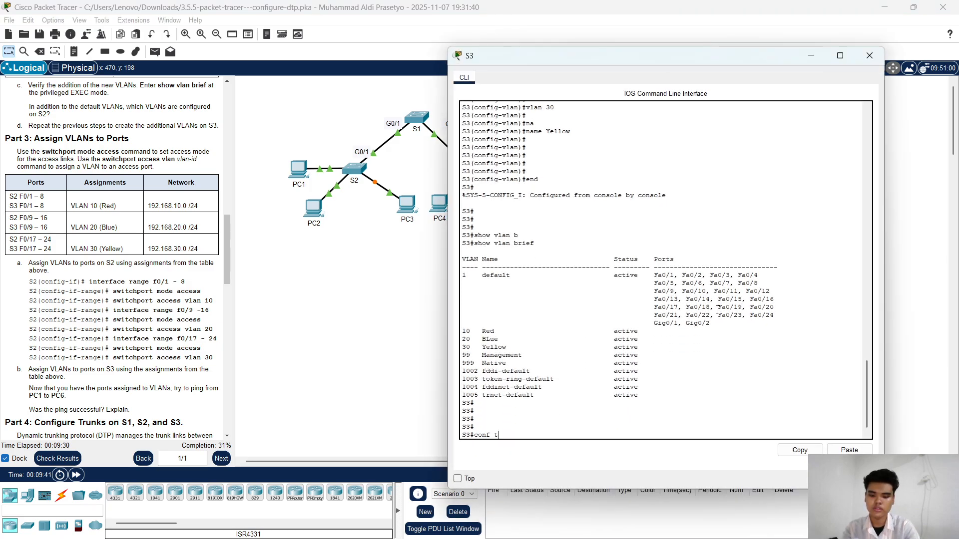
key(Return)
key(Return)
key(Return)
key(Return)
Step: Enter interface range configuration on S3 for fastEthernet0/1 - 8
text(ig)#i)
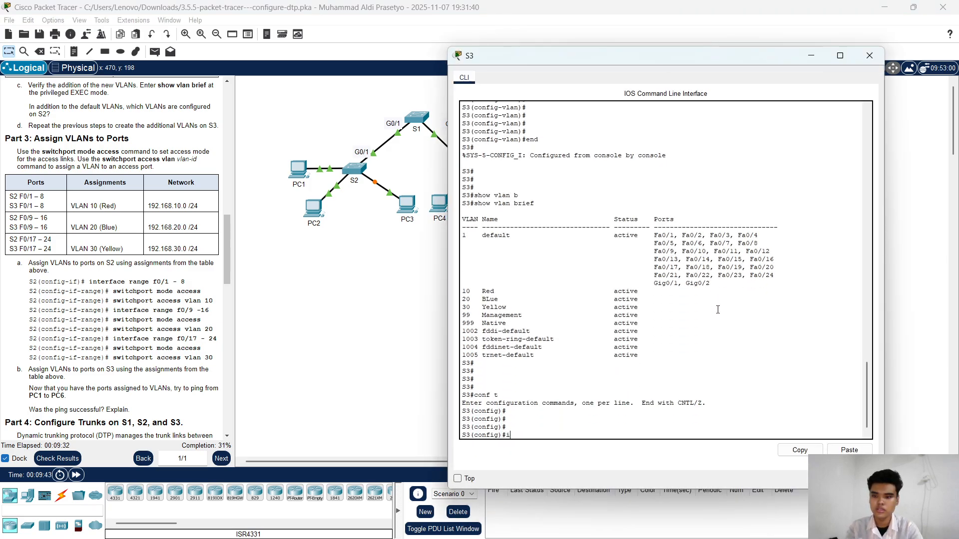
text(n)
key(Tab)
text(r)
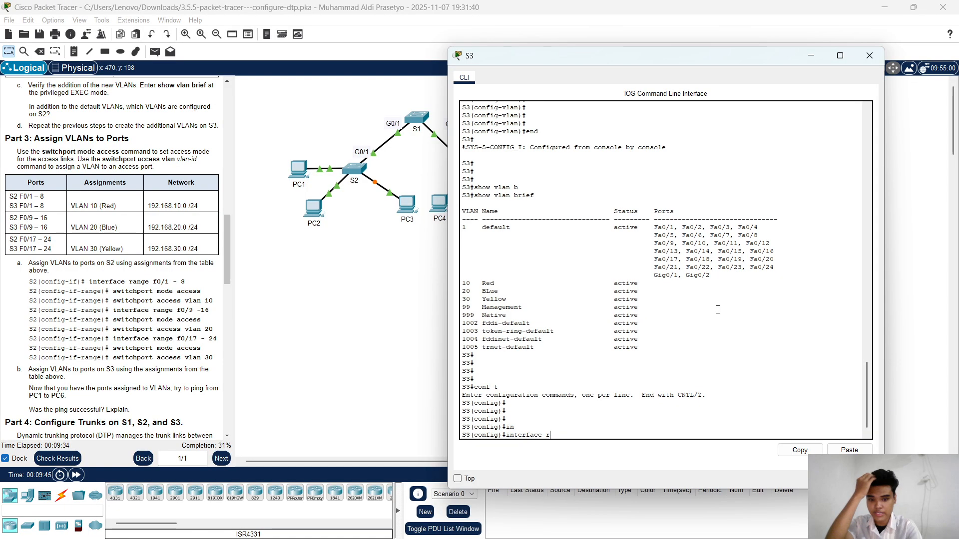
key(Tab)
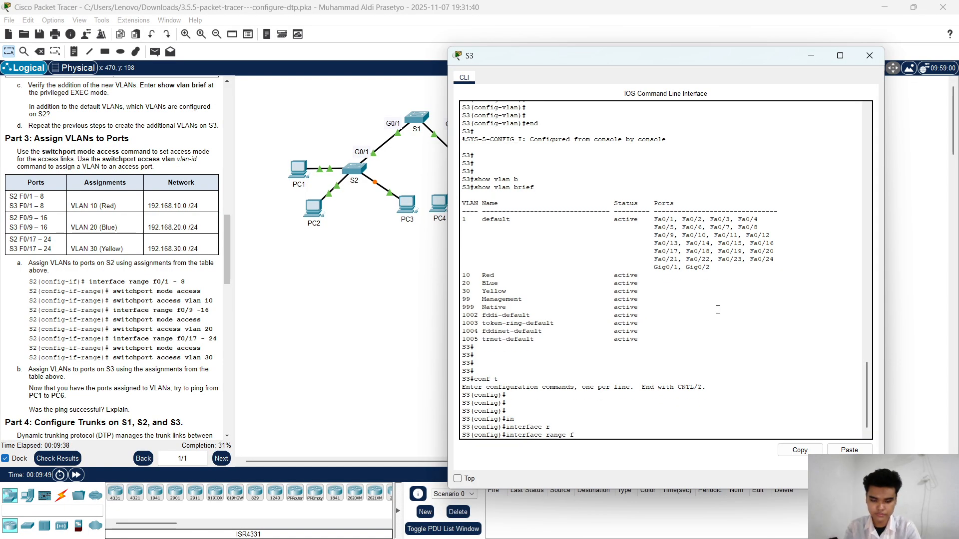
key(Tab)
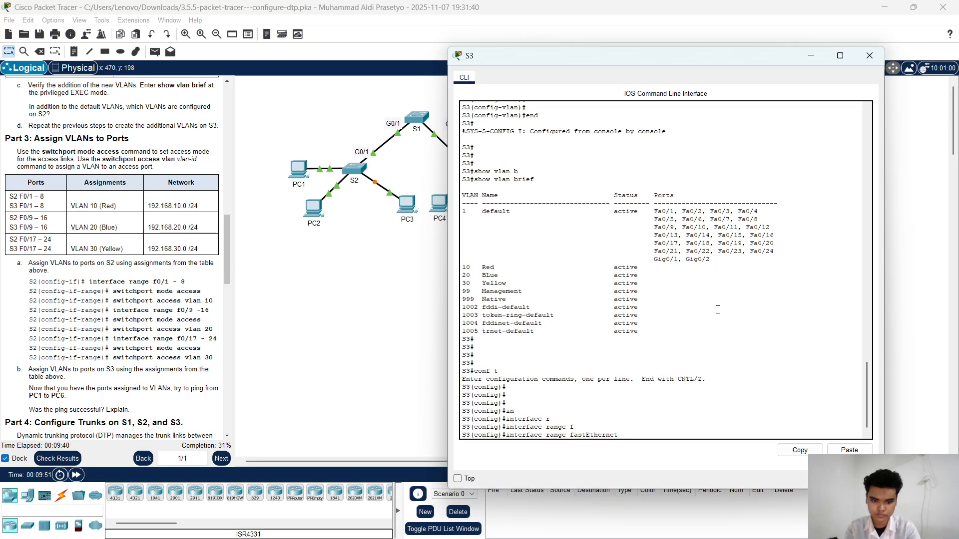
text(0/1)
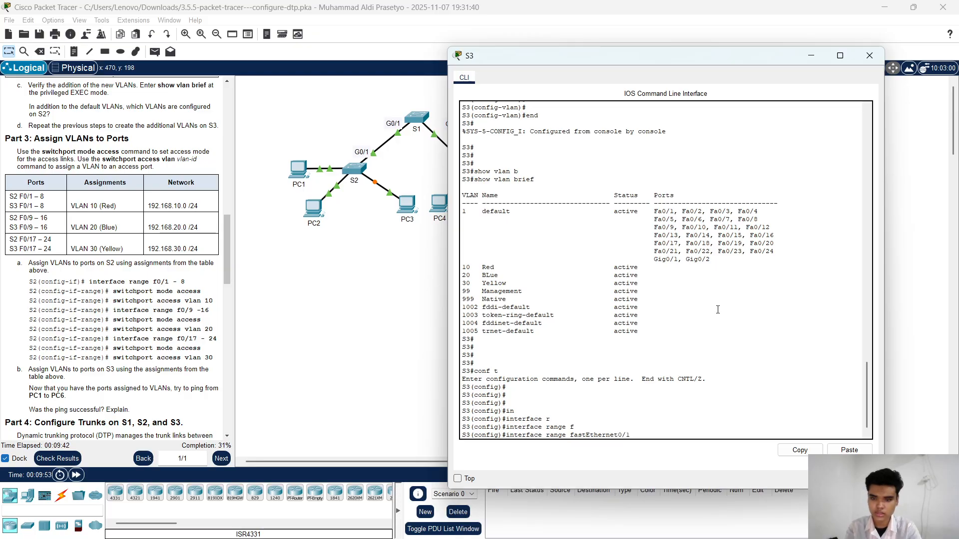
text( -)
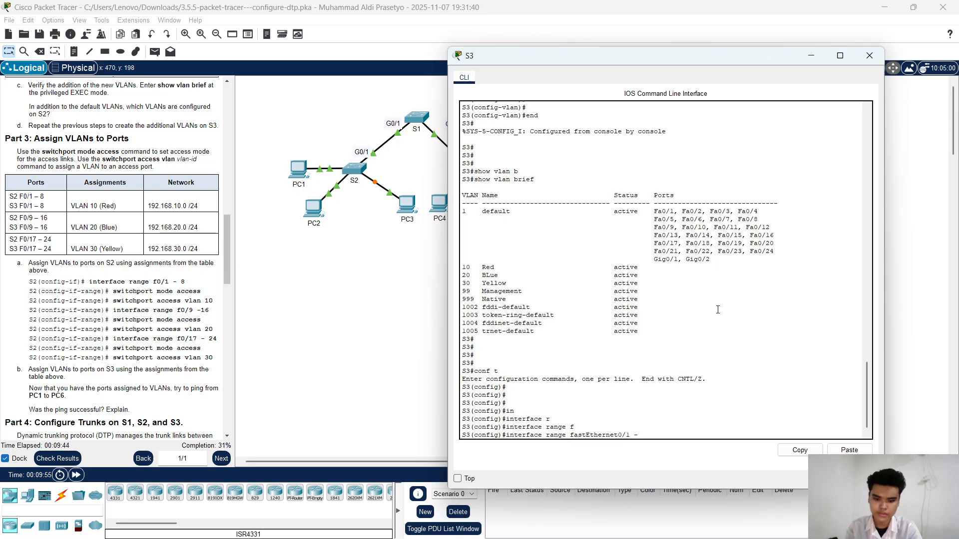
text(8)
key(Return)
key(Return)
key(Return)
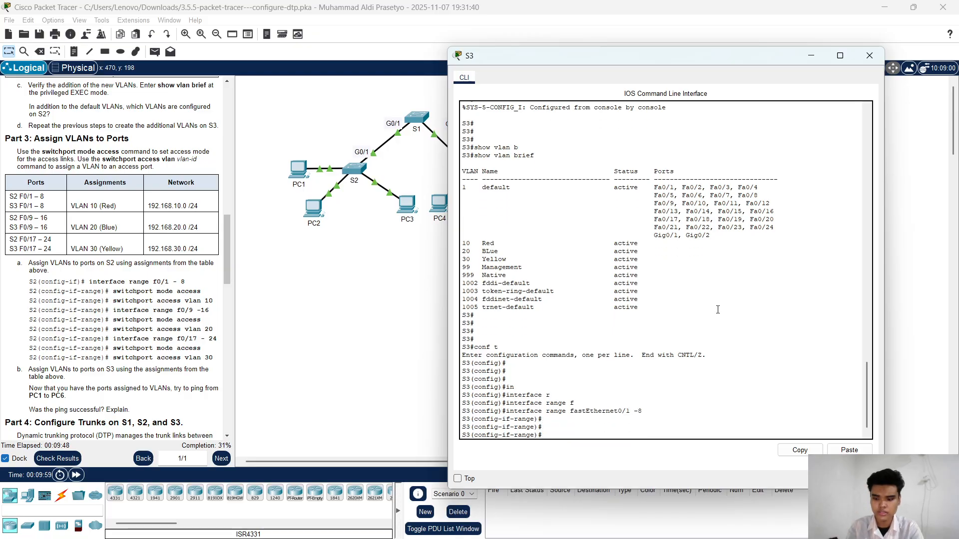
Step: Set S3's fastEthernet0/1 - 8 ports to access mode with switchport mode access
text(sw)
key(Tab)
text(m)
key(Tab)
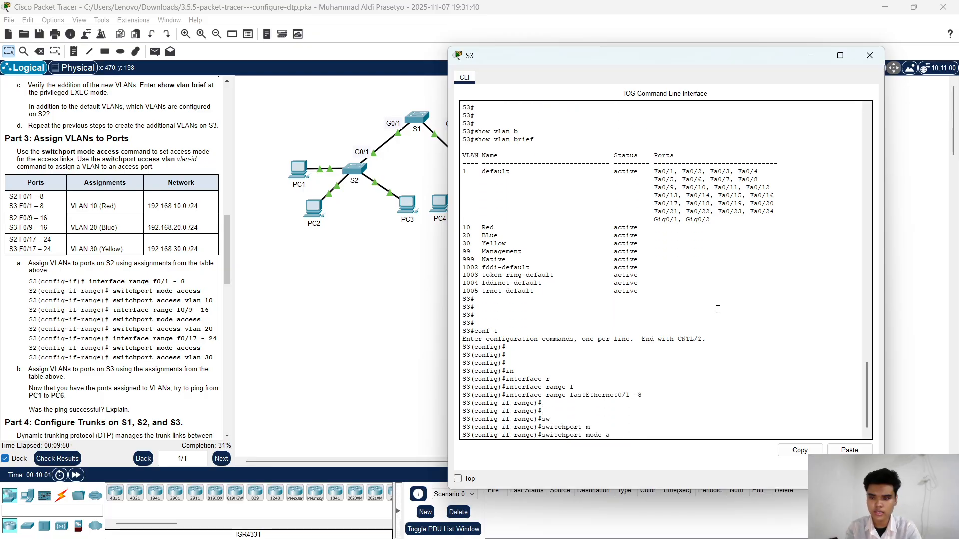
text(a)
key(Tab)
key(Return)
key(Return)
key(Return)
Step: Assign S3's fastEthernet0/1 - 8 ports to VLAN 10 with switchport access vlan 10, and exit interface range configuration
text(sw)
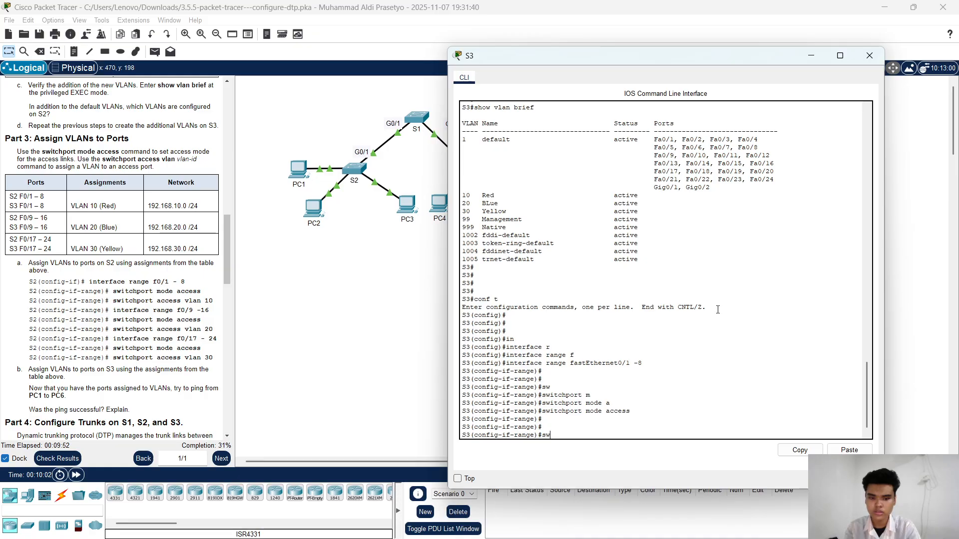
key(Tab)
text(a)
key(Tab)
text(v)
key(Tab)
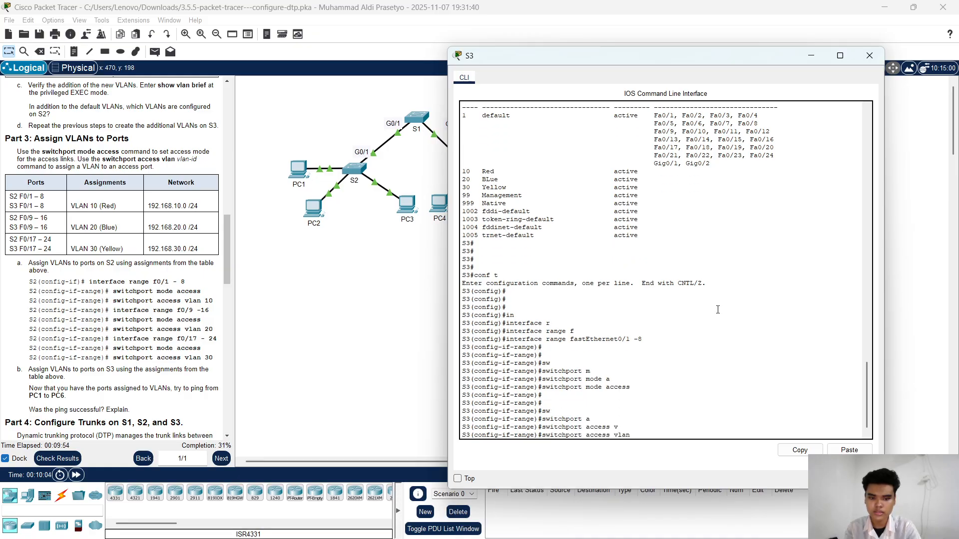
text(10)
key(Return)
key(Return)
key(Return)
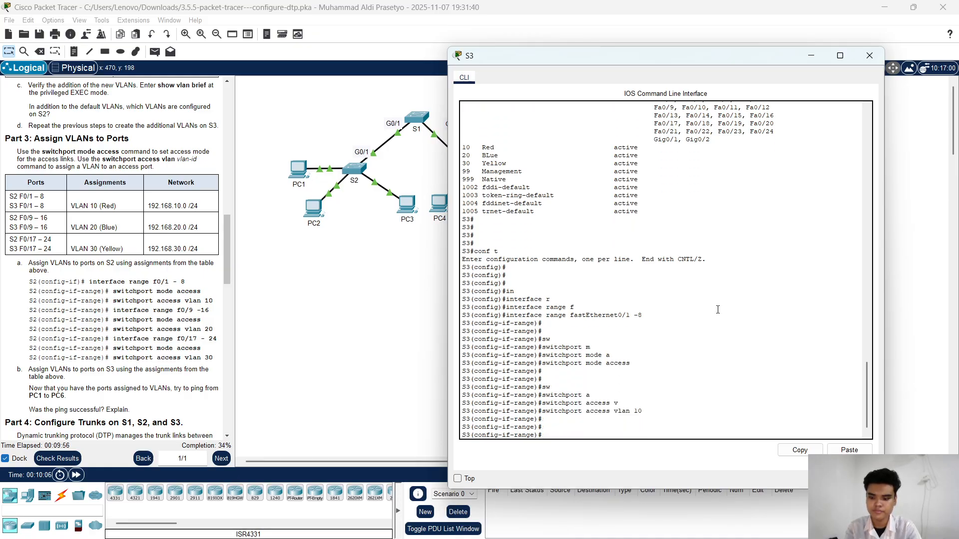
text(exi)
key(Return)
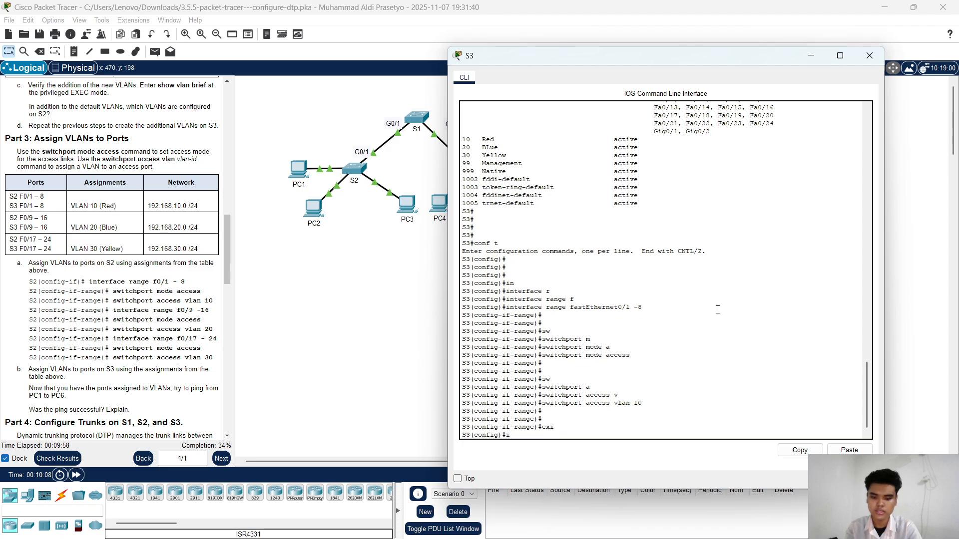
Step: Enter interface range configuration on S3 for fastEthernet0/9 - 16
text(in)
key(Tab)
text(r)
key(Tab)
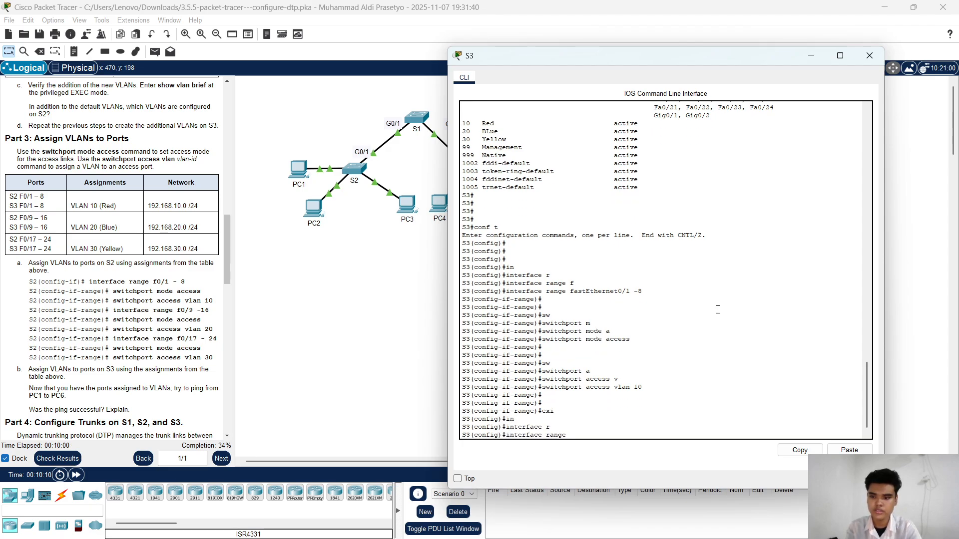
text(f)
key(Tab)
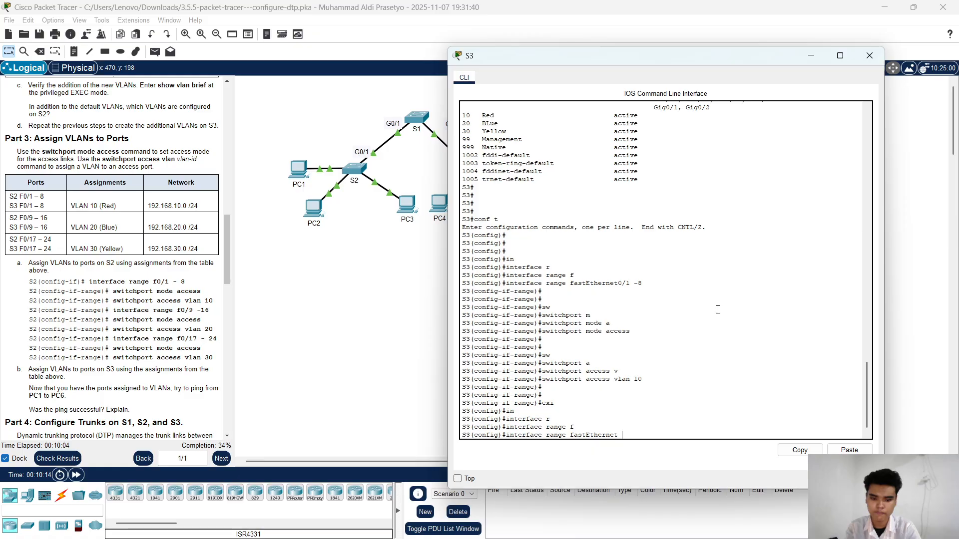
text(0/9 - )
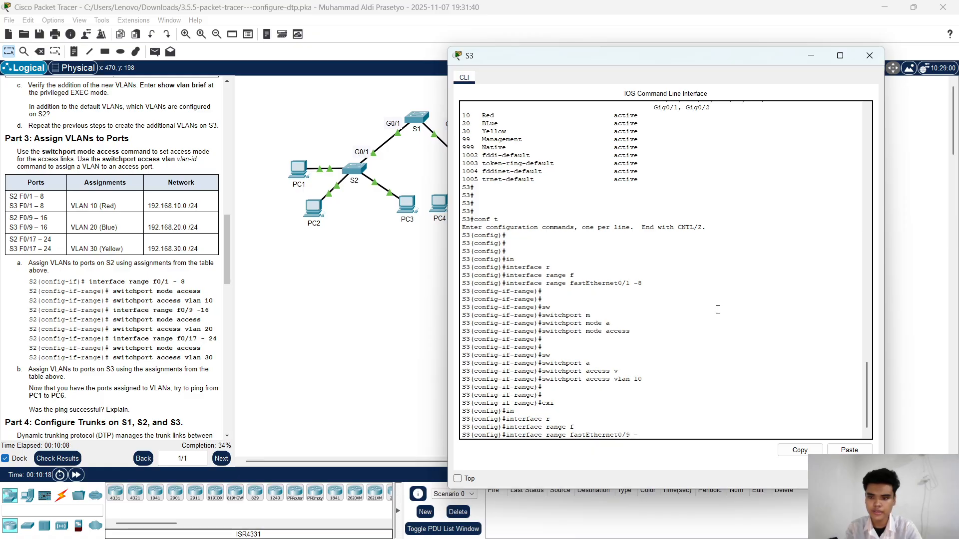
text(16)
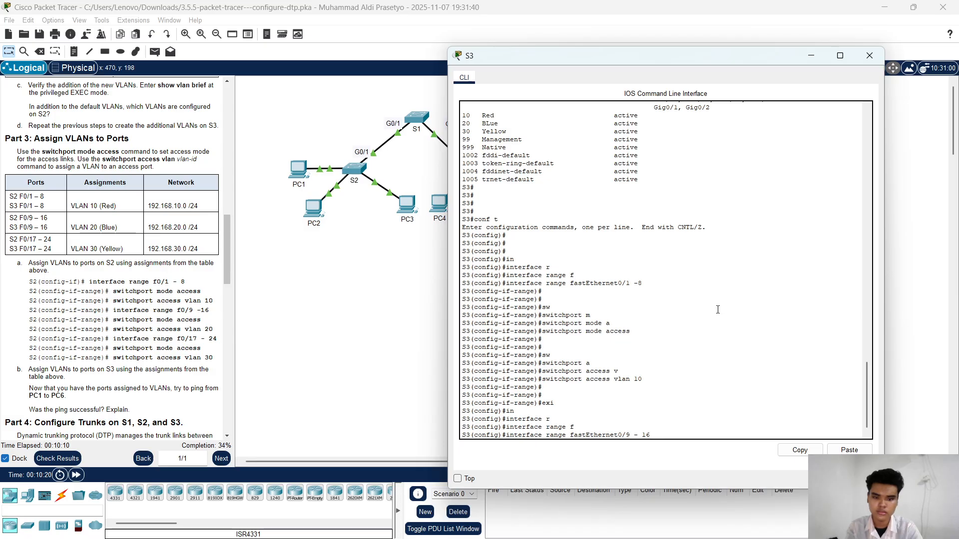
key(Return)
key(Return)
key(Return)
Step: Set S3's fastEthernet0/9 - 16 ports to access mode with switchport mode access
text(sw)
key(Tab)
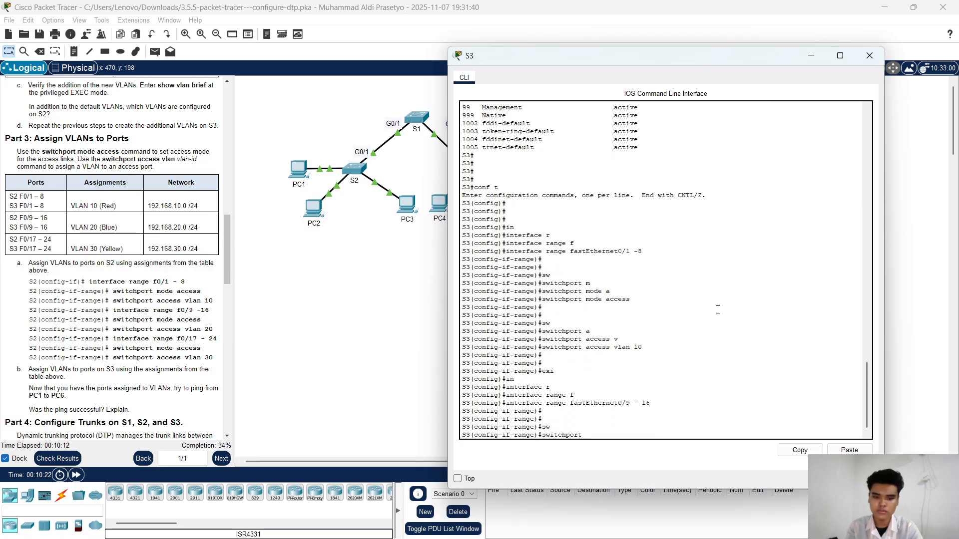
text(m)
key(Tab)
text(a)
key(Tab)
key(Return)
key(Return)
key(Return)
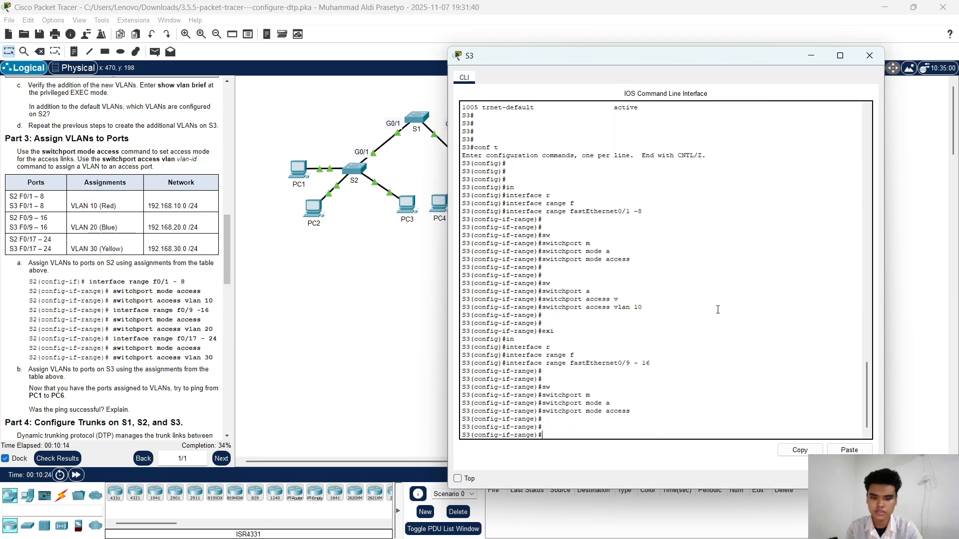
Step: Assign S3's fastEthernet0/9 - 16 ports to VLAN 20 with switchport access vlan 20, and exit interface range configuration
text(sw)
key(Tab)
text(a)
key(Tab)
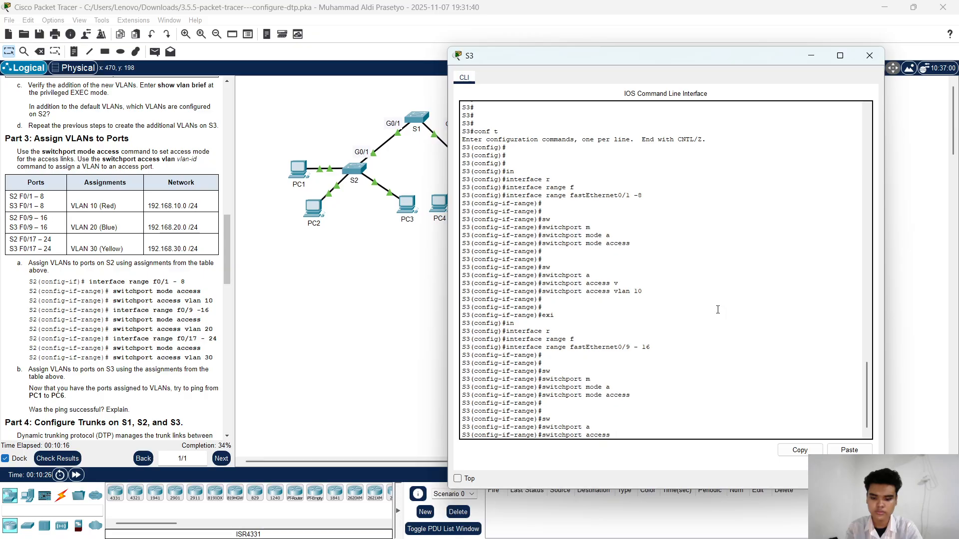
text(v)
key(Tab)
text(20)
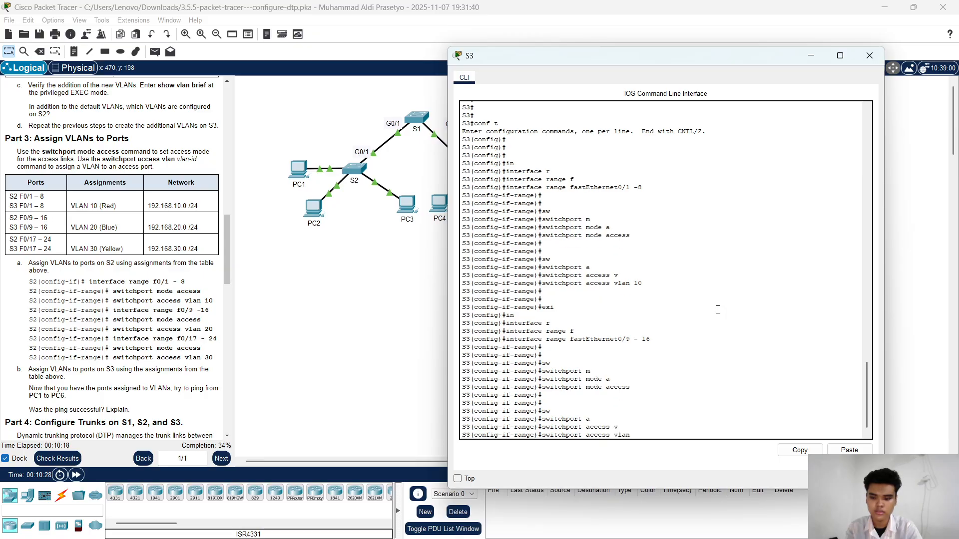
key(Return)
key(Return)
key(Return)
key(Return)
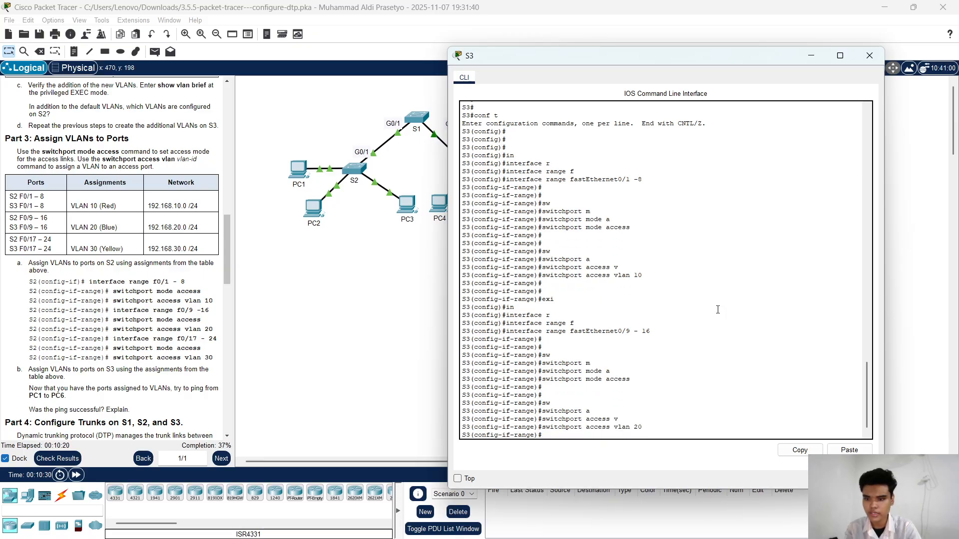
text(exi)
key(Return)
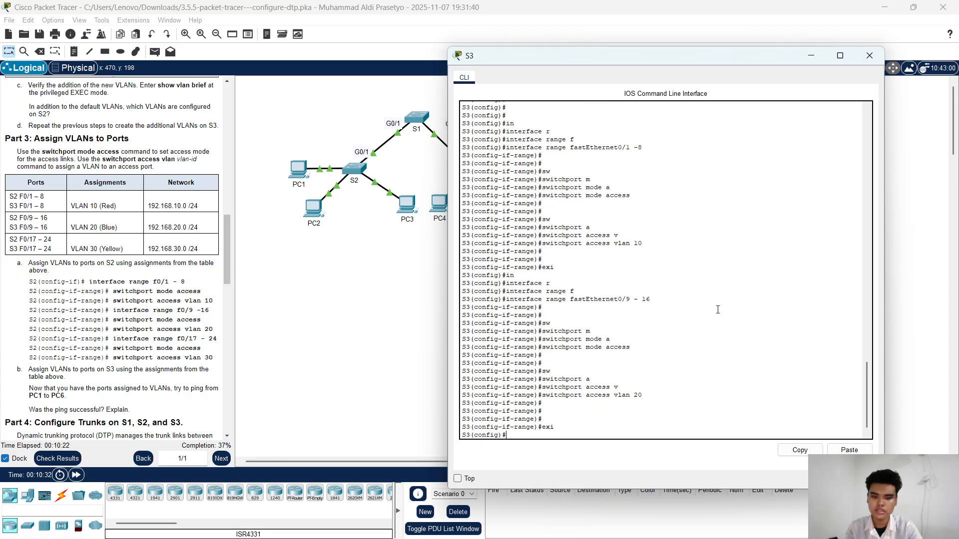
Step: Enter interface range configuration on S3 for fastEthernet 0/17 - 24
text(in)
key(Tab)
text(r)
key(Tab)
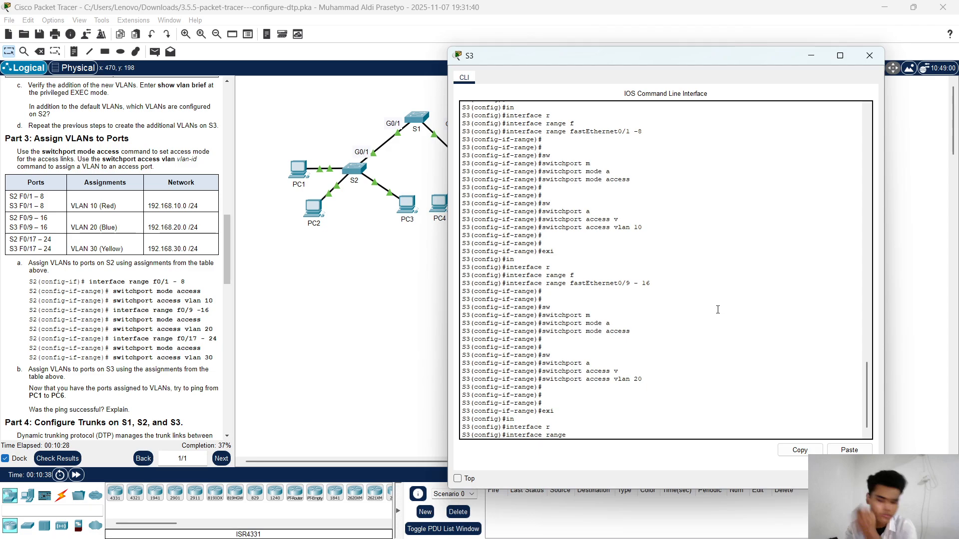
text(f)
key(Tab)
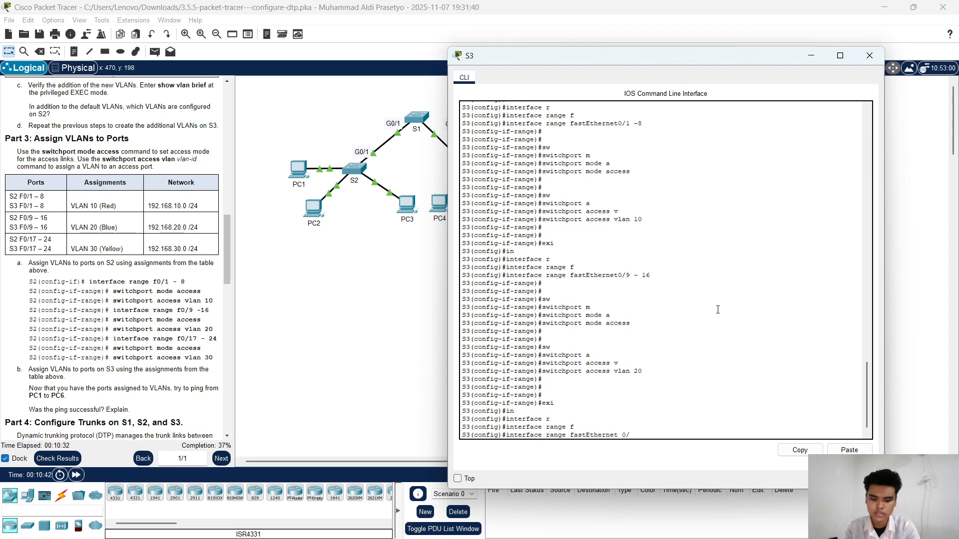
text(0/17)
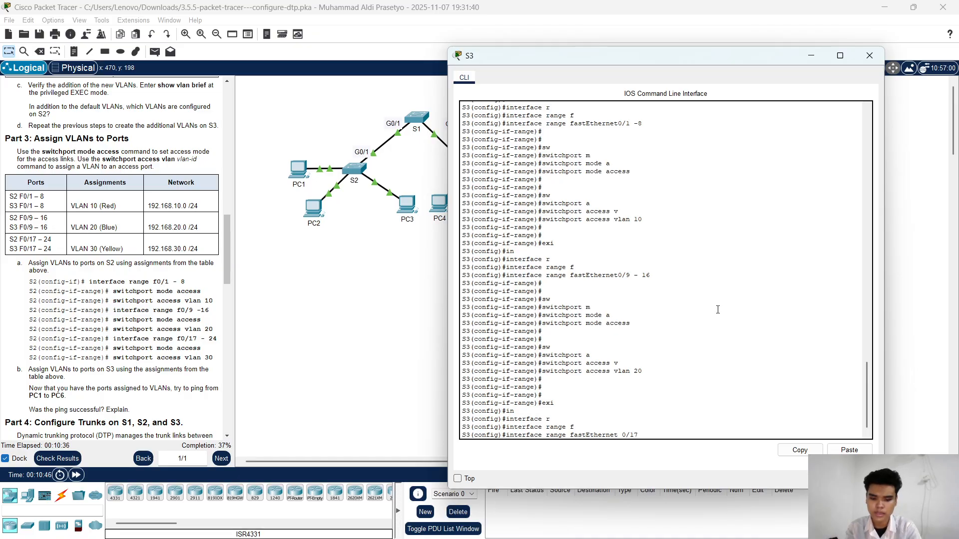
text( -2)
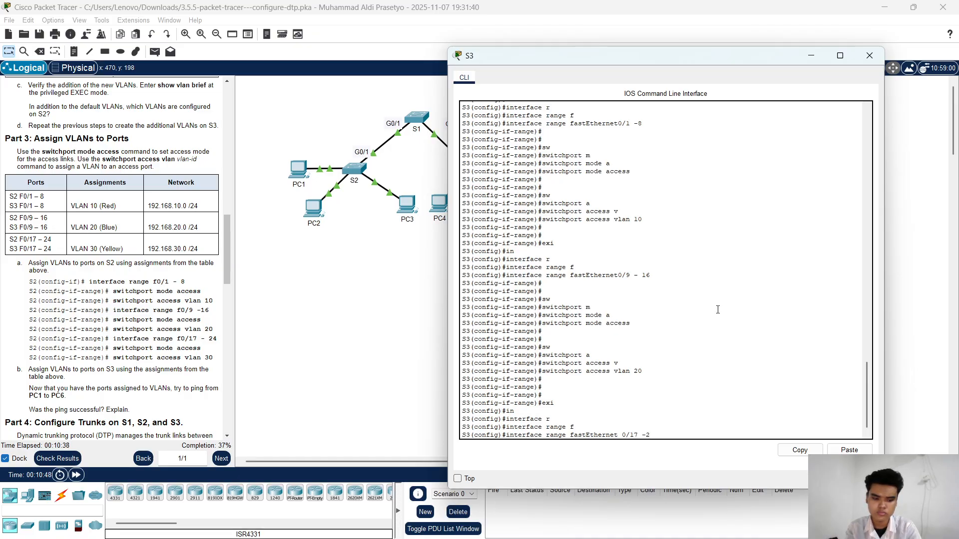
text(4)
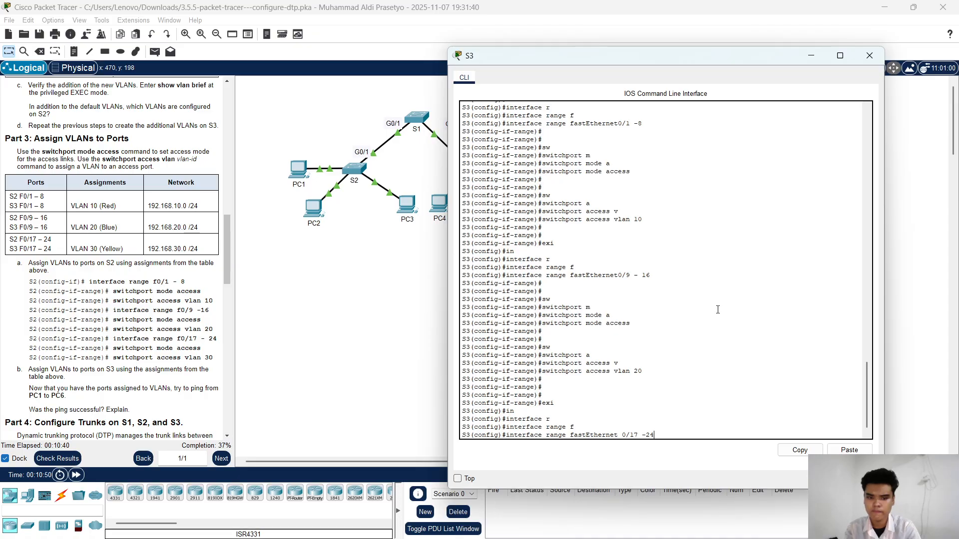
key(Return)
key(Return)
key(Return)
key(Return)
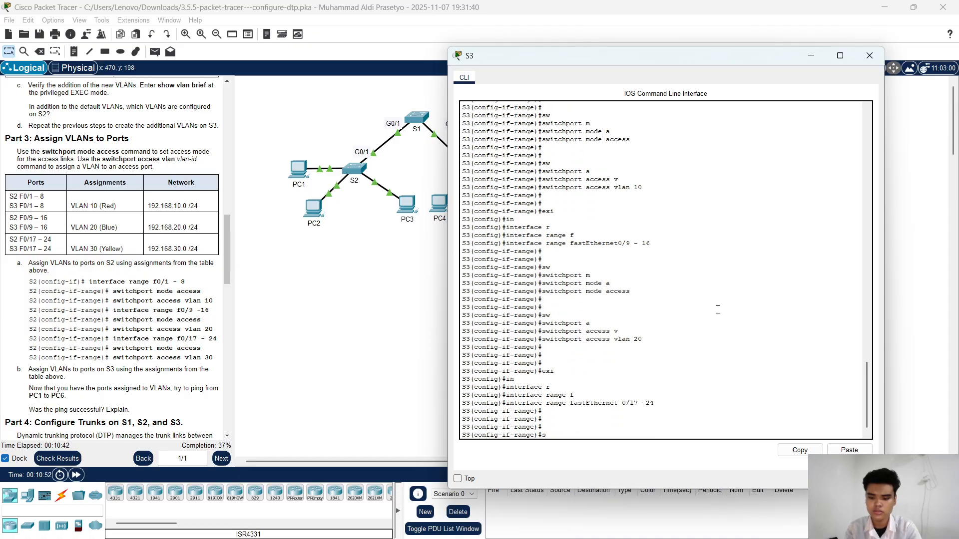
Step: Set S3's fastEthernet 0/17 - 24 ports to access mode with switchport mode access
text(sw)
key(Tab)
text(m)
key(Tab)
text(a)
key(Tab)
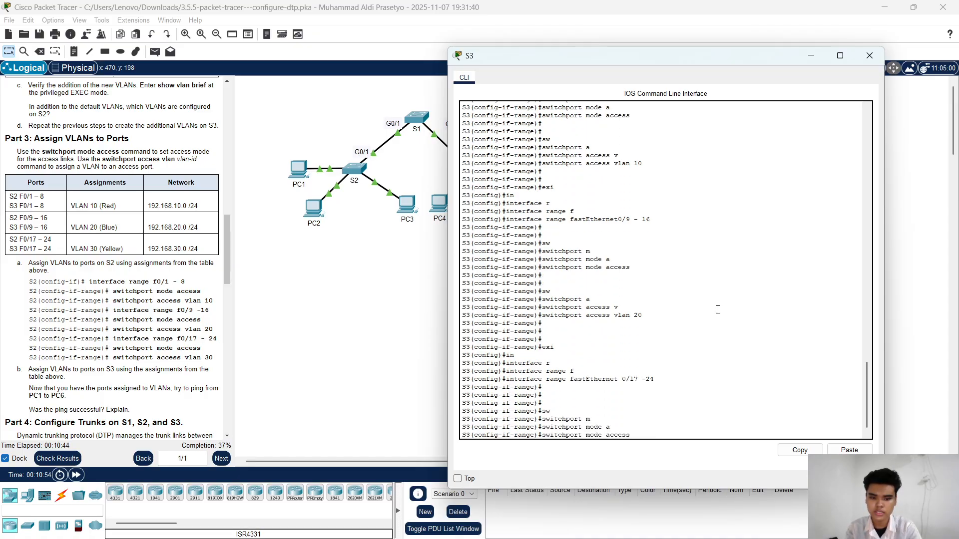
key(Return)
Step: Assign S3's fastEthernet 0/17 - 24 ports to VLAN 30 with switchport access vlan 30, and close the S3 window
text(sw)
key(Tab)
text(a)
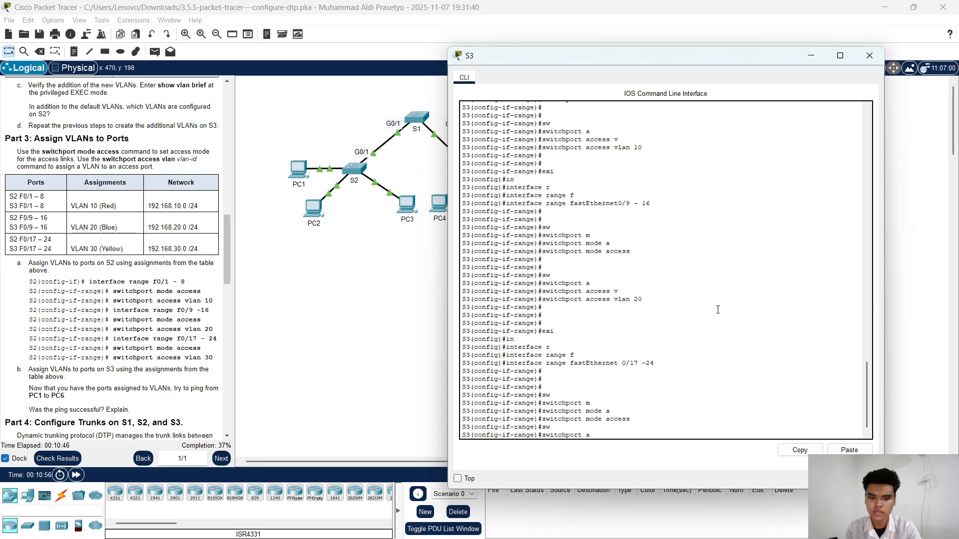
key(Tab)
text(v)
key(Tab)
text(3)
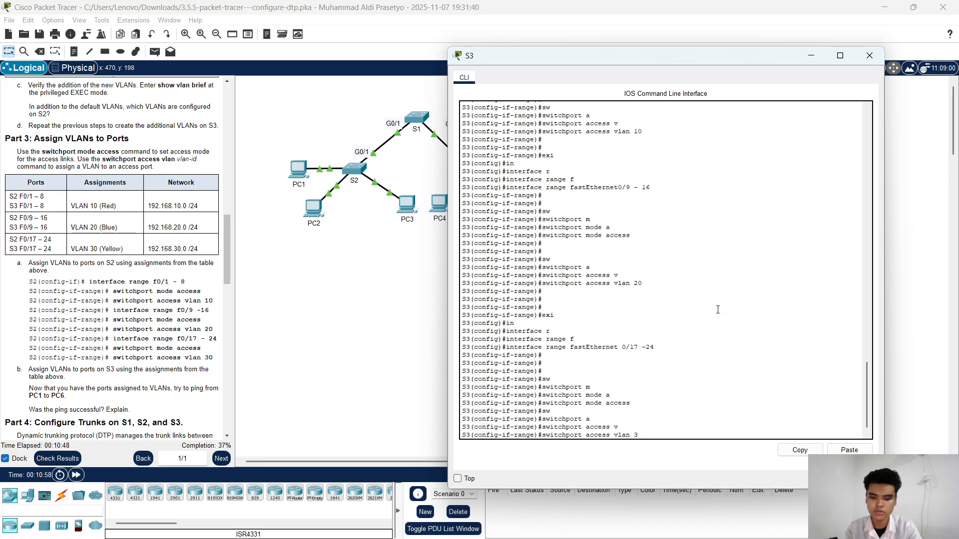
text(0)
key(Return)
key(Return)
key(Return)
key(Return)
key(Return)
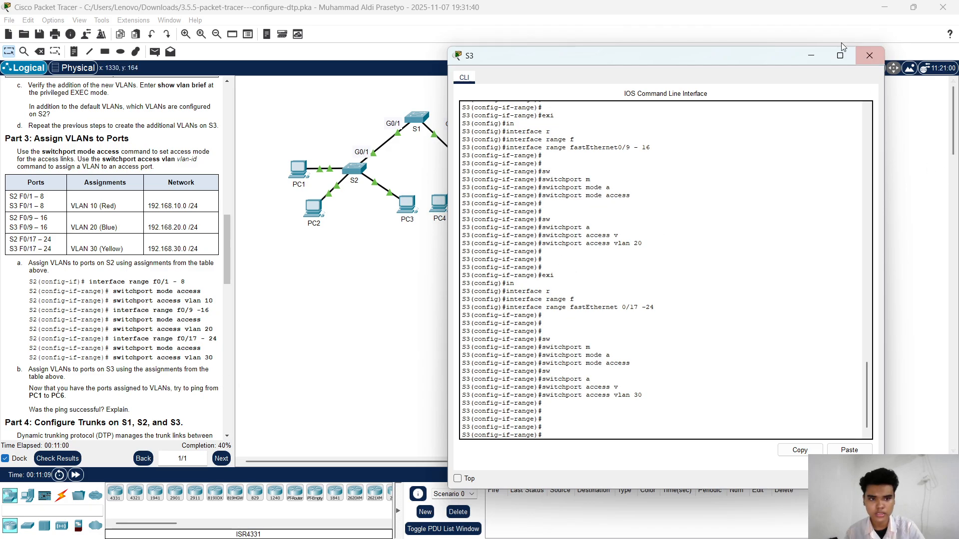
click(869, 56)
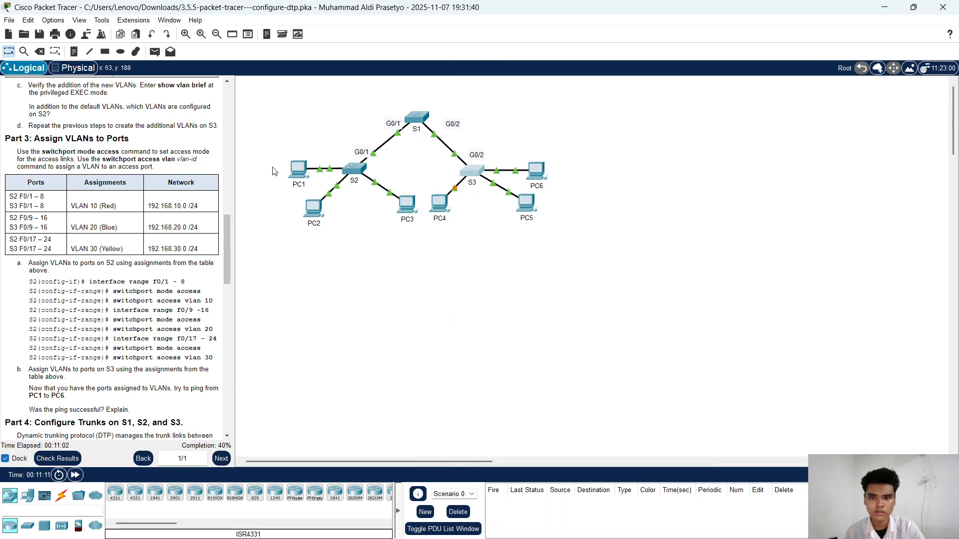
Step: Ping PC6 at 192.168.10.2 from PC1's Command Prompt, and minimize the PC1 window
click(298, 170)
drag(532, 132, 556, 80)
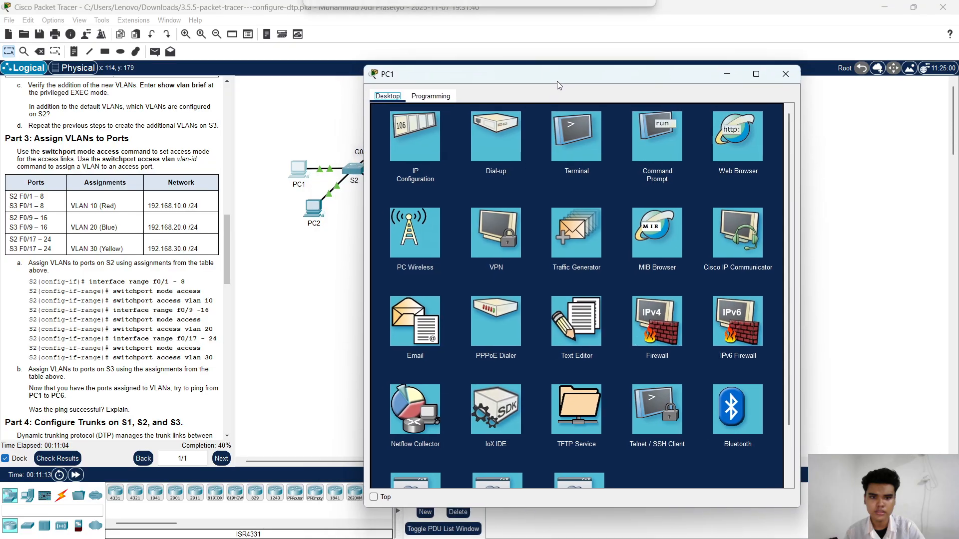
click(652, 151)
text(ping)
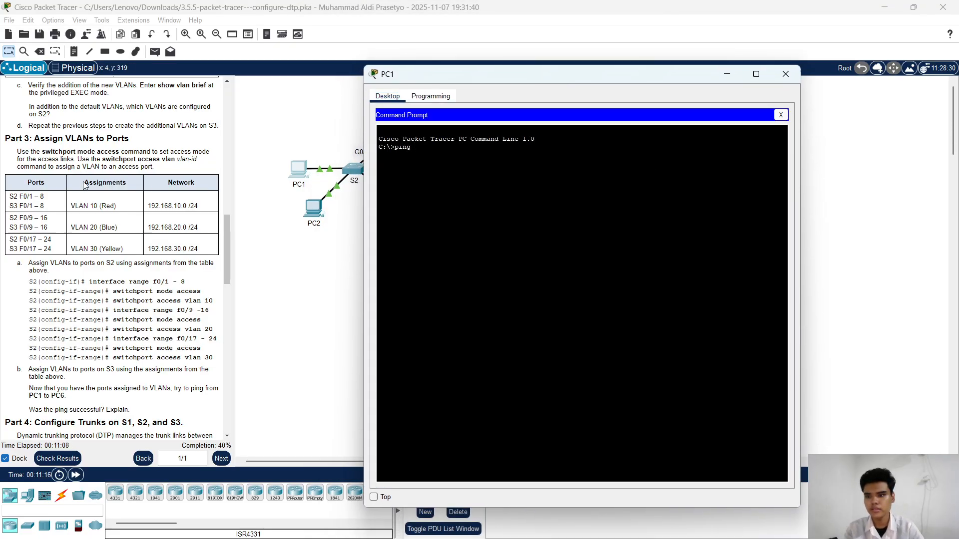
scroll(85, 186, up, 15)
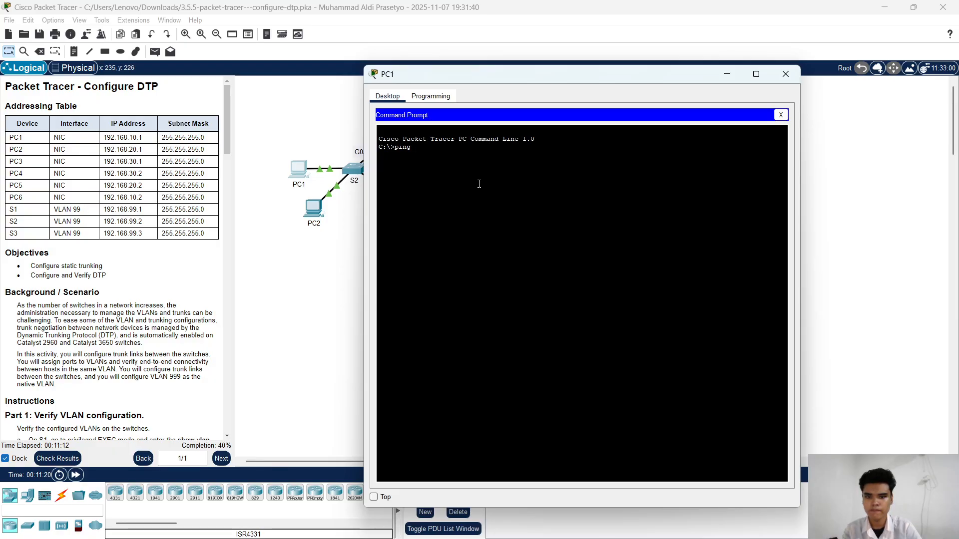
text(2.168)
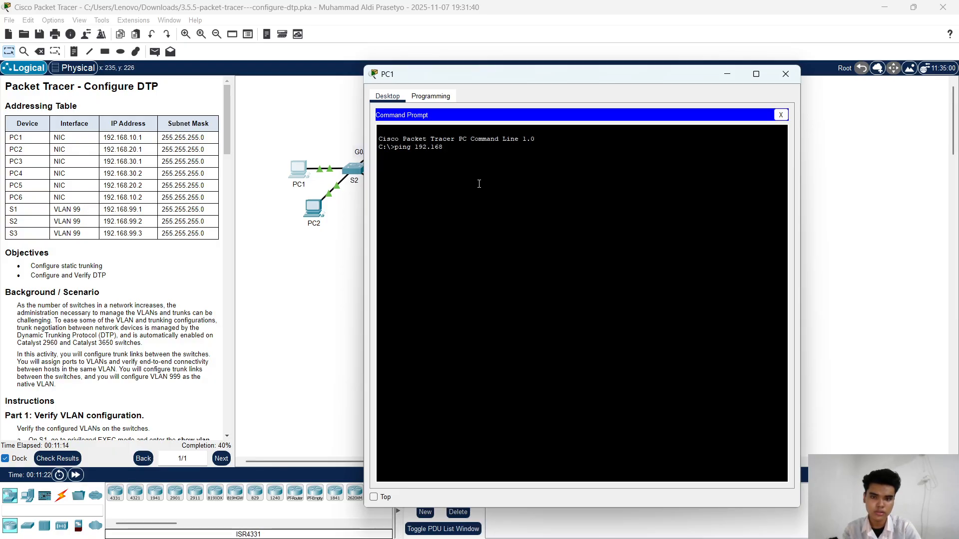
text(.10.)
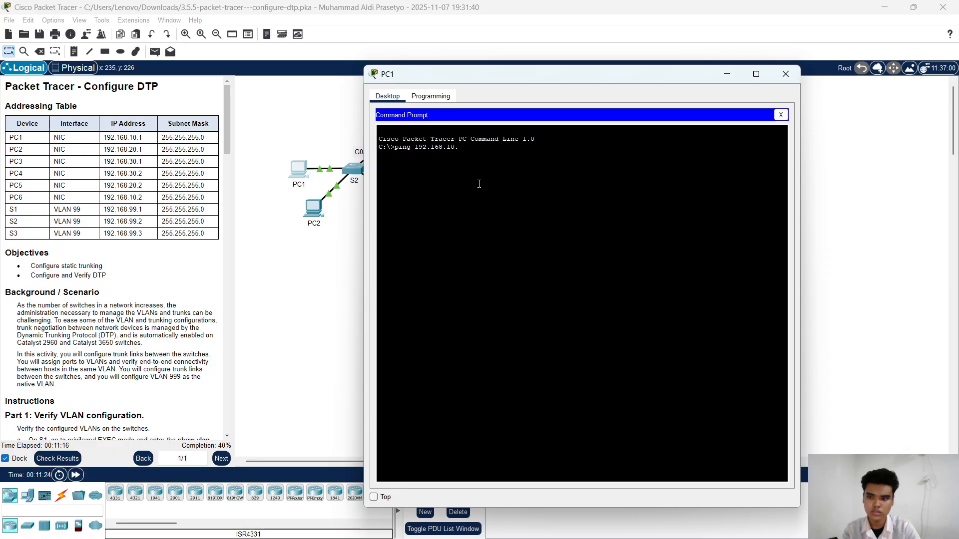
text(2)
key(Return)
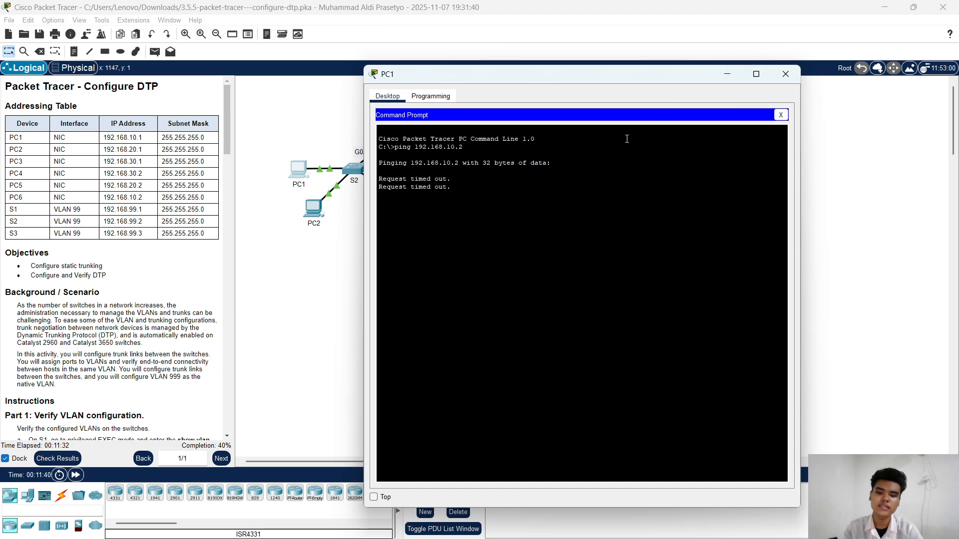
click(727, 75)
Step: Open S1's command line for Part 4 and return from VLAN configuration to privileged EXEC mode with end
scroll(169, 216, down, 15)
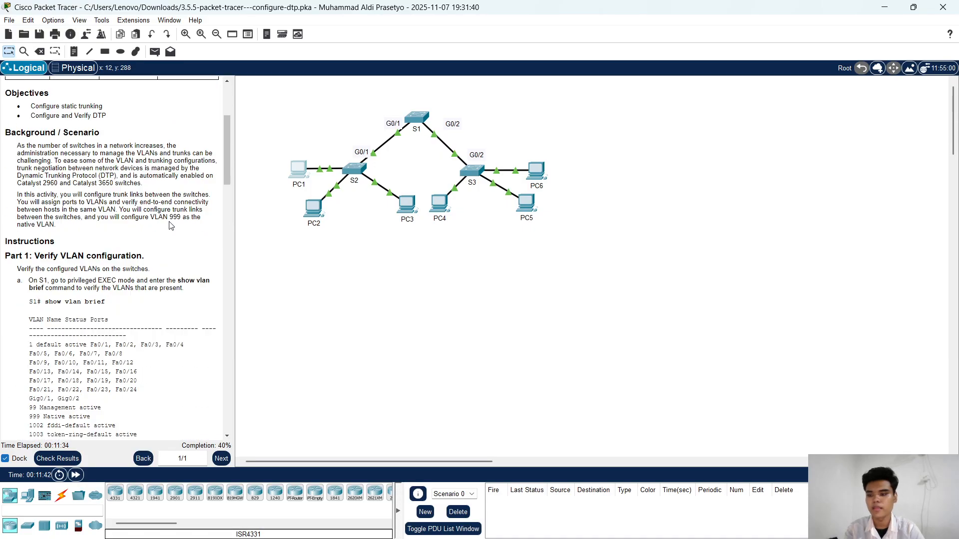
scroll(170, 215, down, 5)
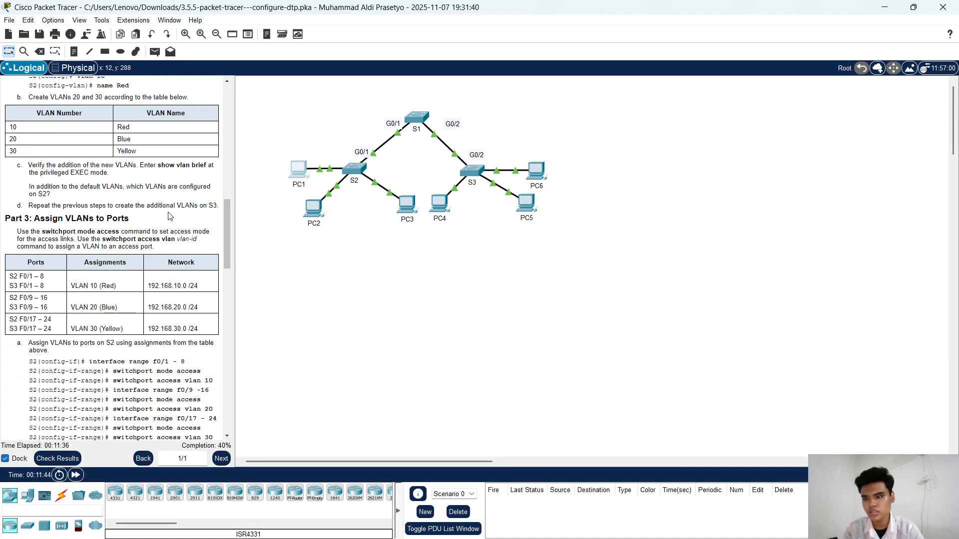
scroll(95, 264, down, 1)
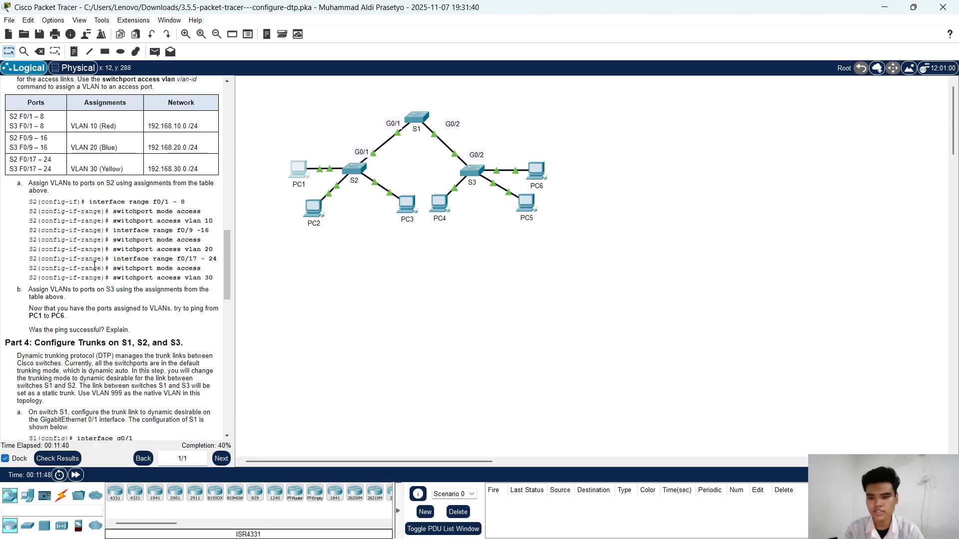
scroll(95, 278, down, 2)
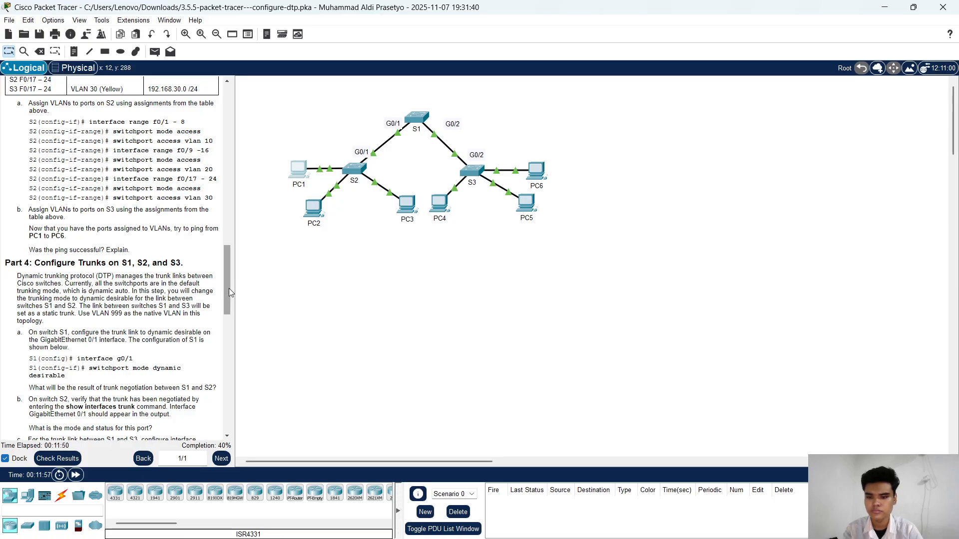
mouse_move(411, 118)
mouse_down()
mouse_move(421, 101)
mouse_move(419, 125)
mouse_up()
click(421, 124)
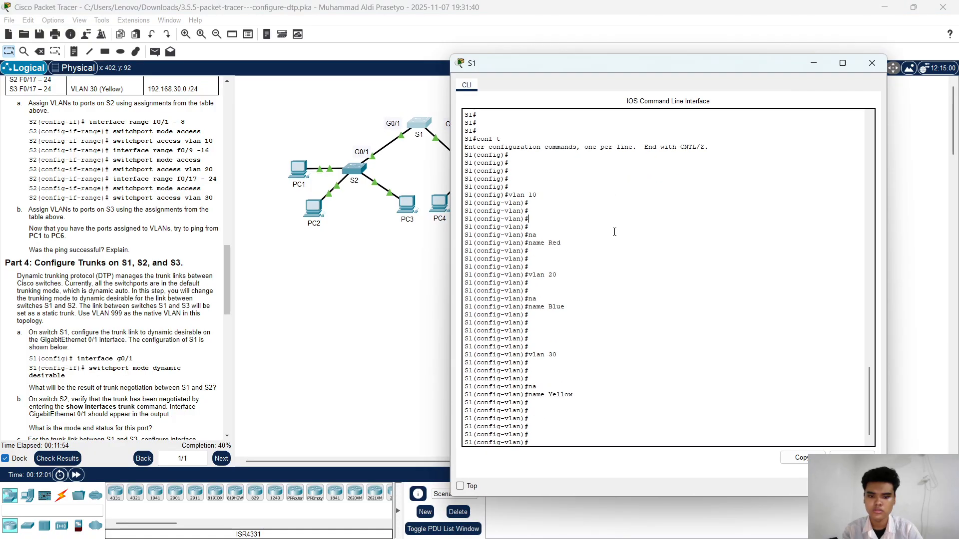
key(Return)
key(Return)
key(Return)
text(end)
key(Return)
key(Return)
key(Return)
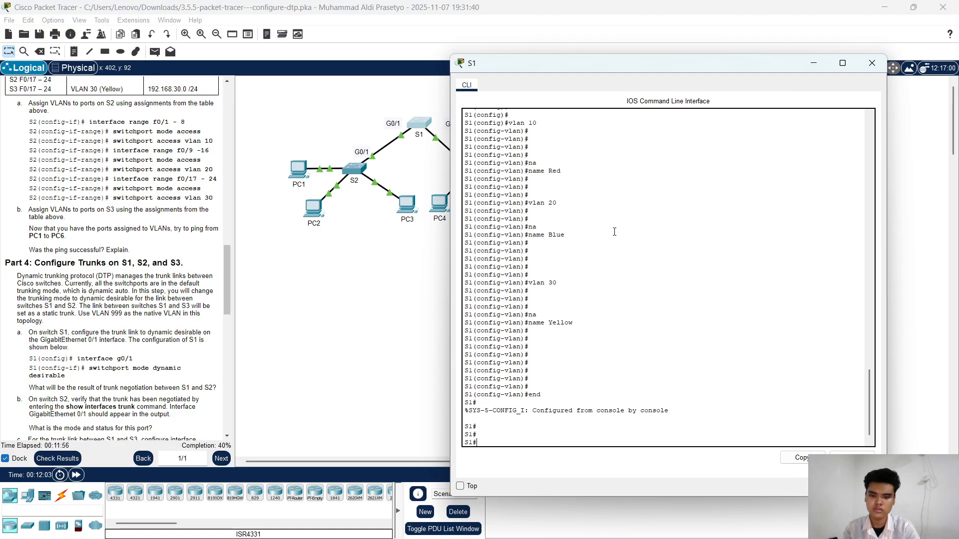
Step: Enter global configuration mode on S1 with conf t
text(conf t)
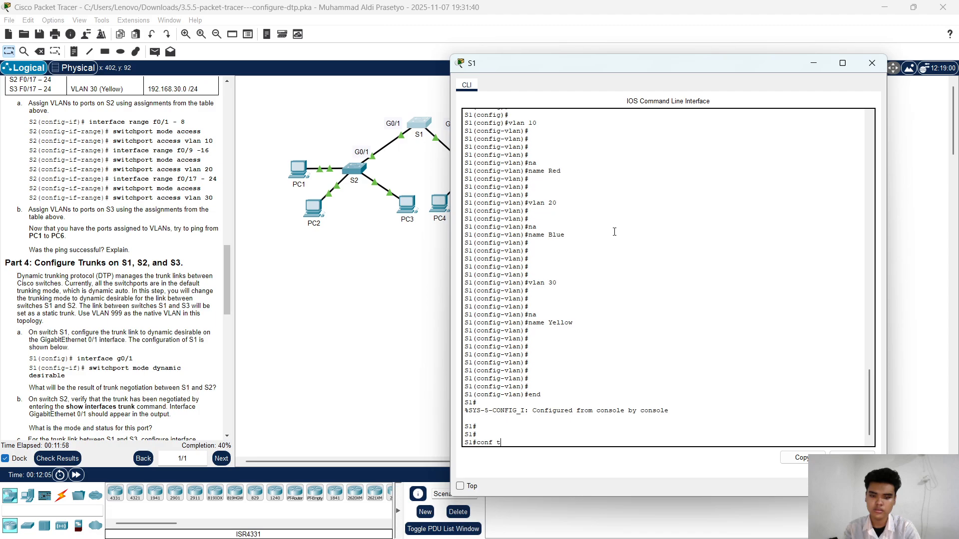
key(Return)
key(Return)
key(Return)
key(Return)
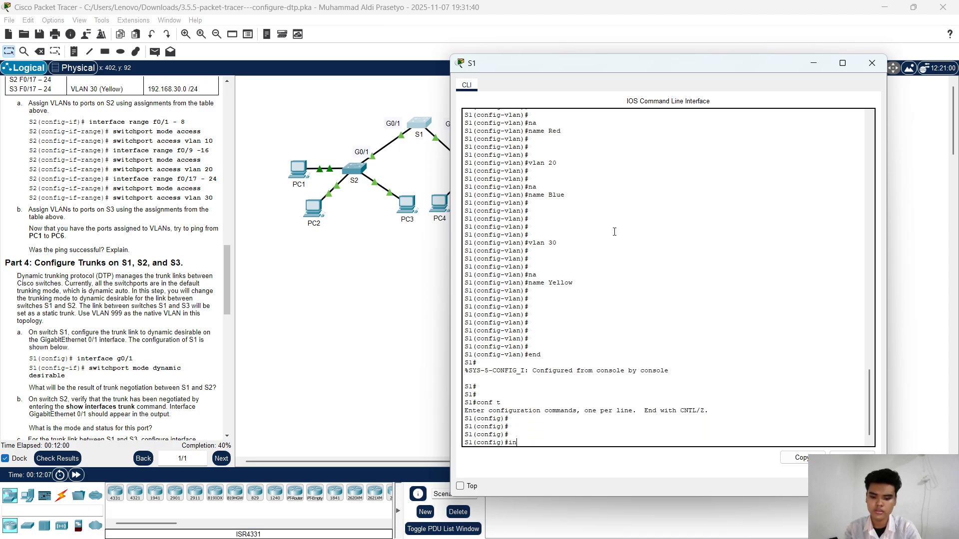
Step: Enter interface configuration on S1 for gigabitEthernet0/1
text(in)
key(Tab)
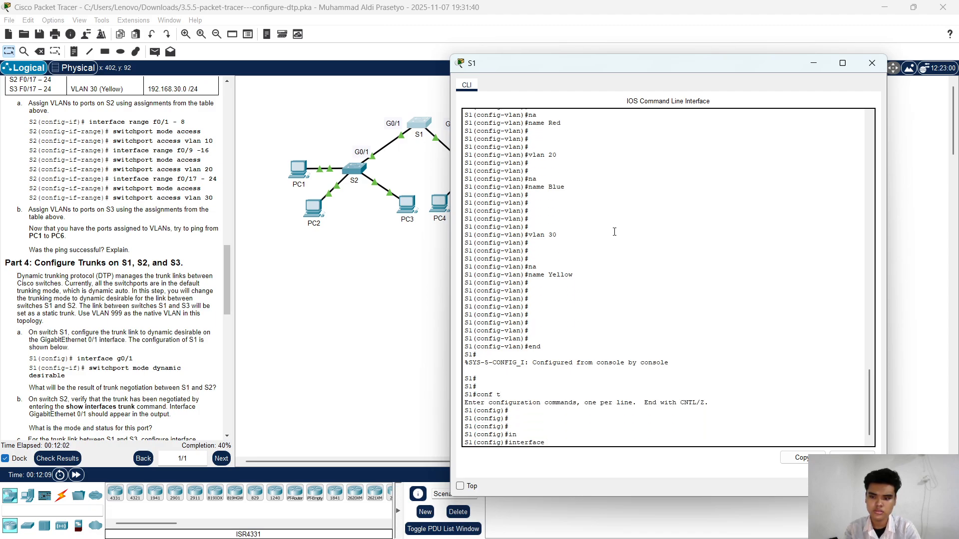
text(g)
key(Tab)
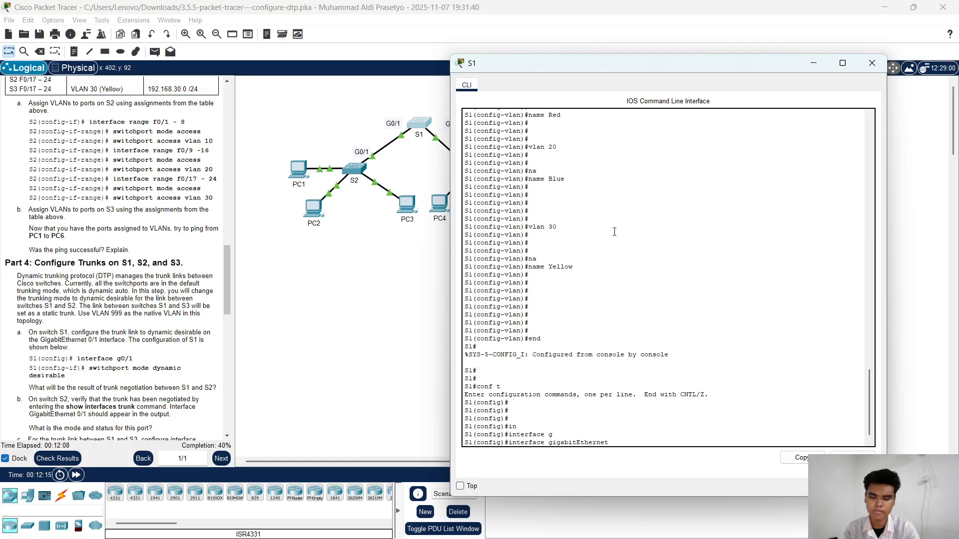
text(0/1)
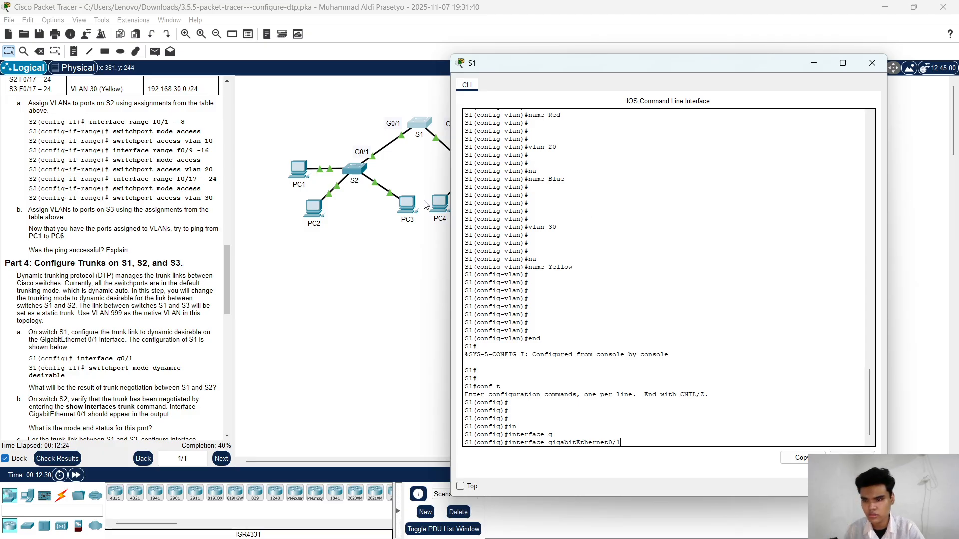
scroll(113, 308, down, 1)
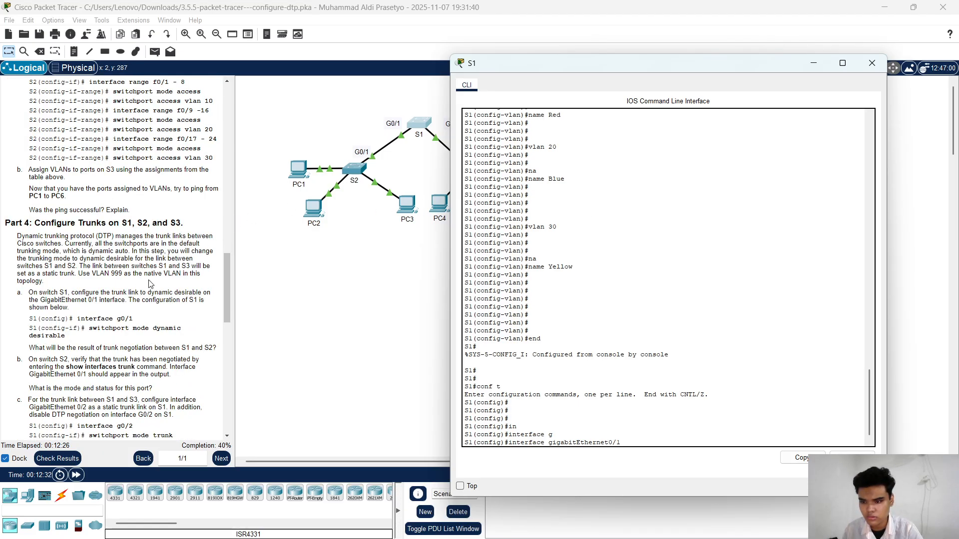
scroll(150, 284, down, 1)
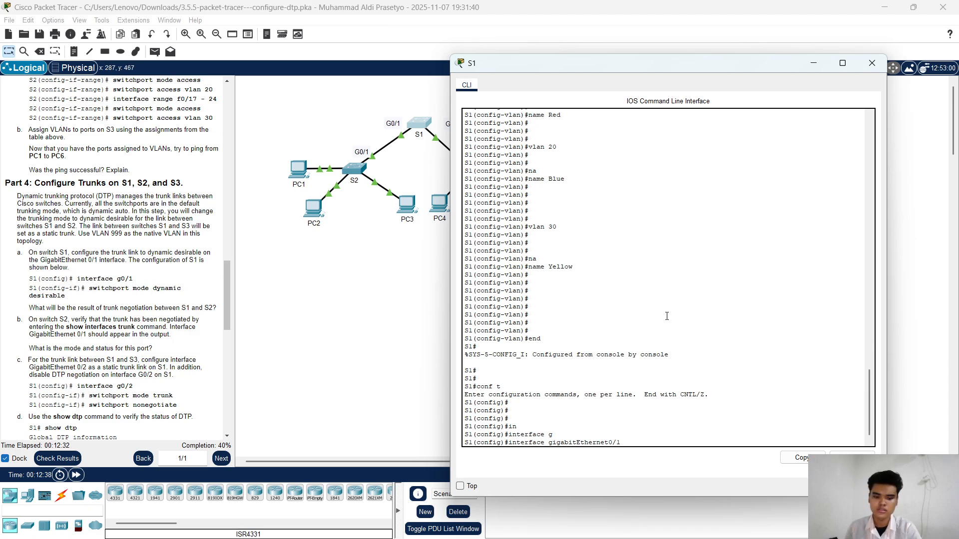
key(Return)
Step: Set S1's gigabitEthernet0/1 trunk link to dynamic desirable with switchport mode dynamic desirable
text(sw)
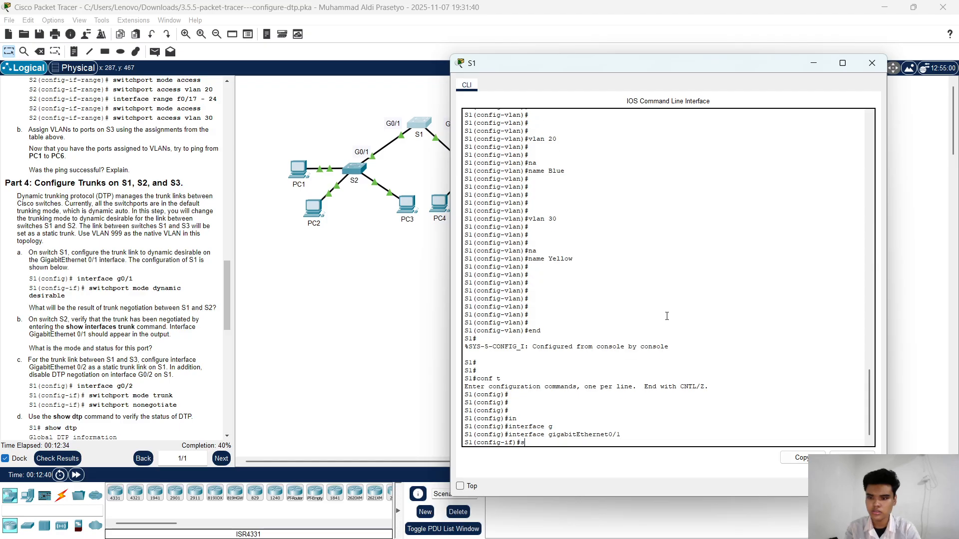
key(Tab)
text(m)
key(Tab)
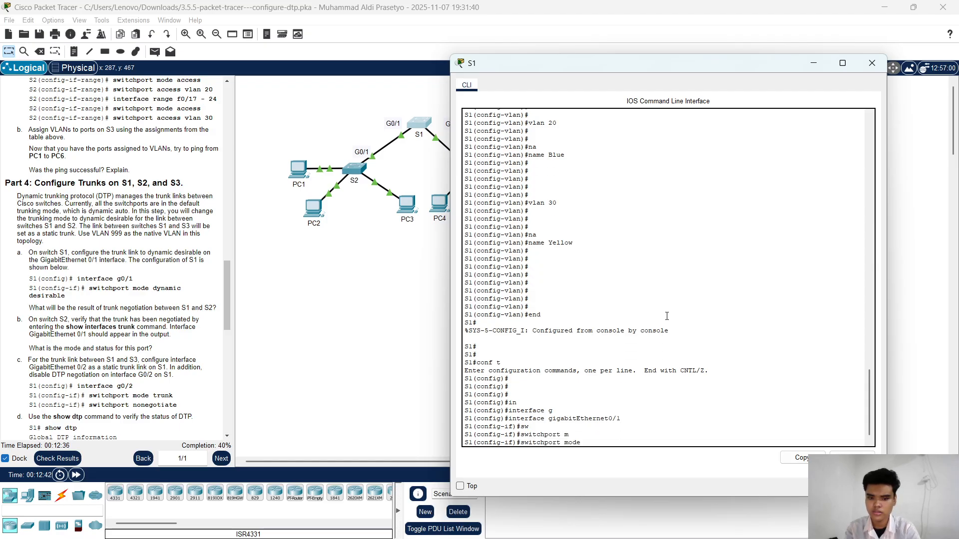
text(d)
key(Tab)
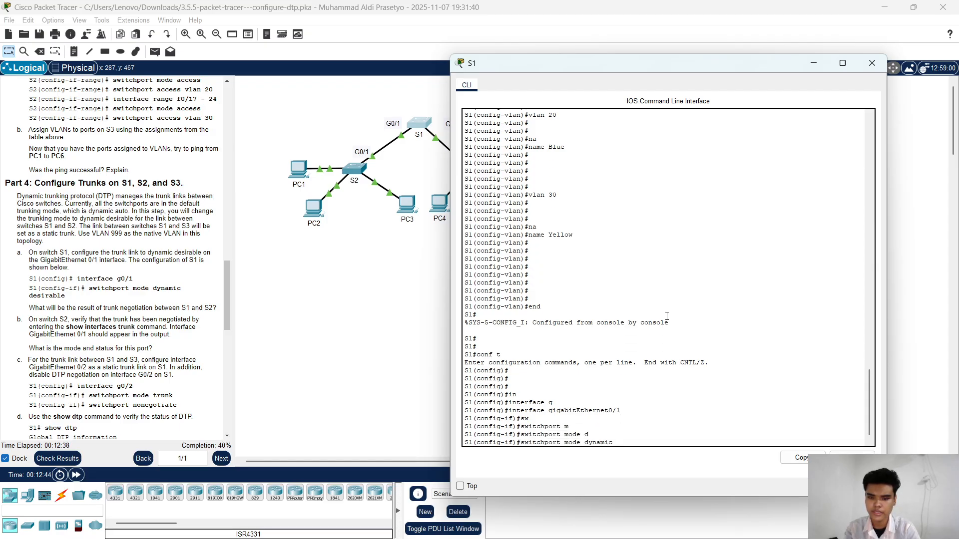
text(d)
key(Tab)
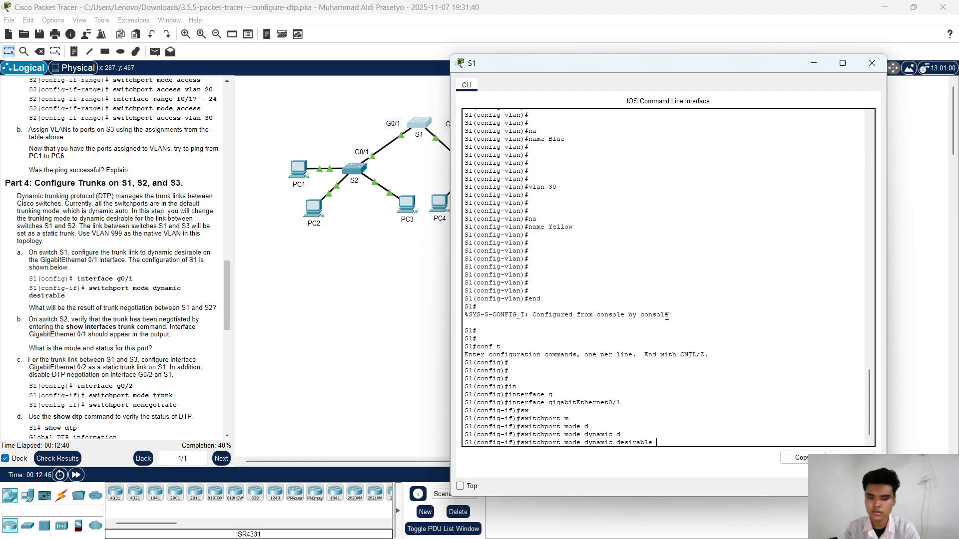
key(Return)
key(Return)
key(Return)
key(Return)
key(Return)
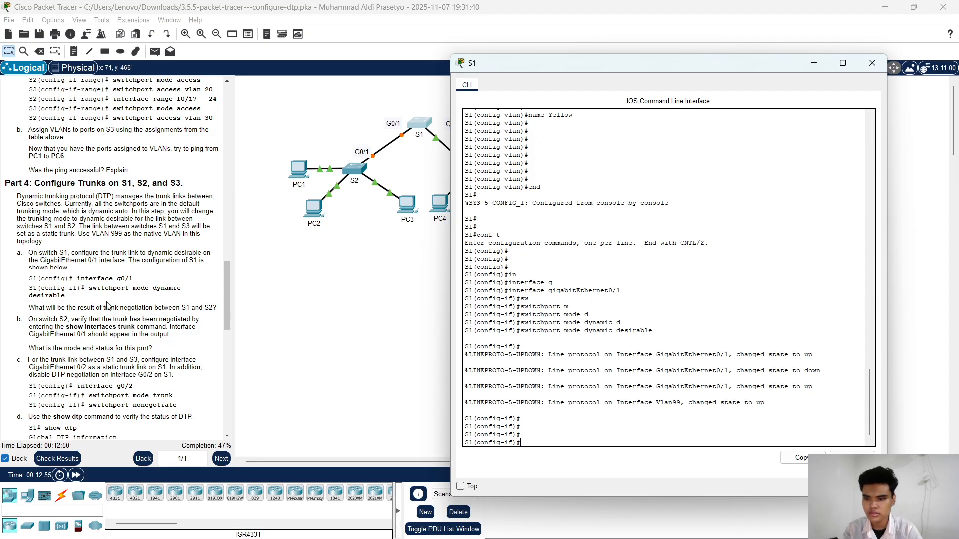
Step: Exit the gigabitEthernet0/1 interface configuration on S1, returning to global configuration mode
scroll(107, 306, down, 2)
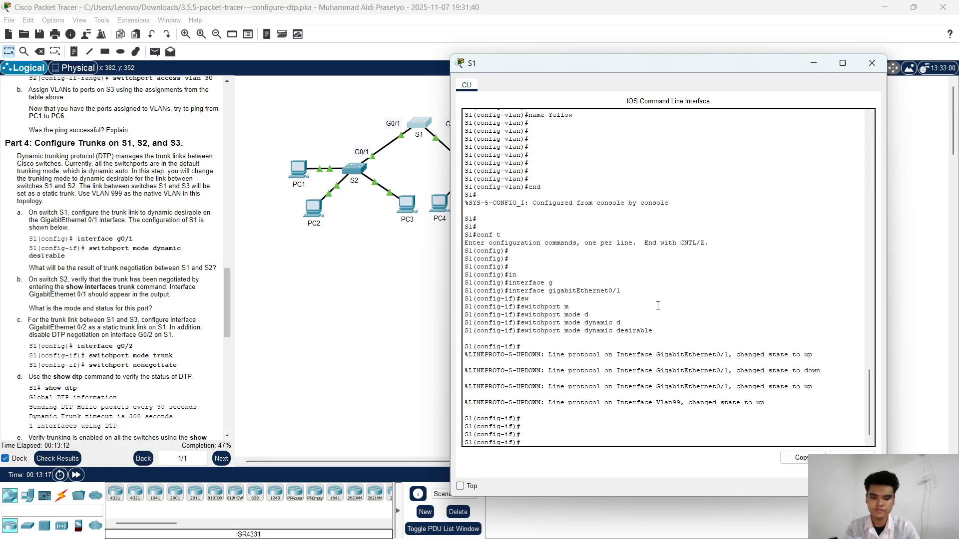
key(Return)
key(Return)
key(Return)
text(exit)
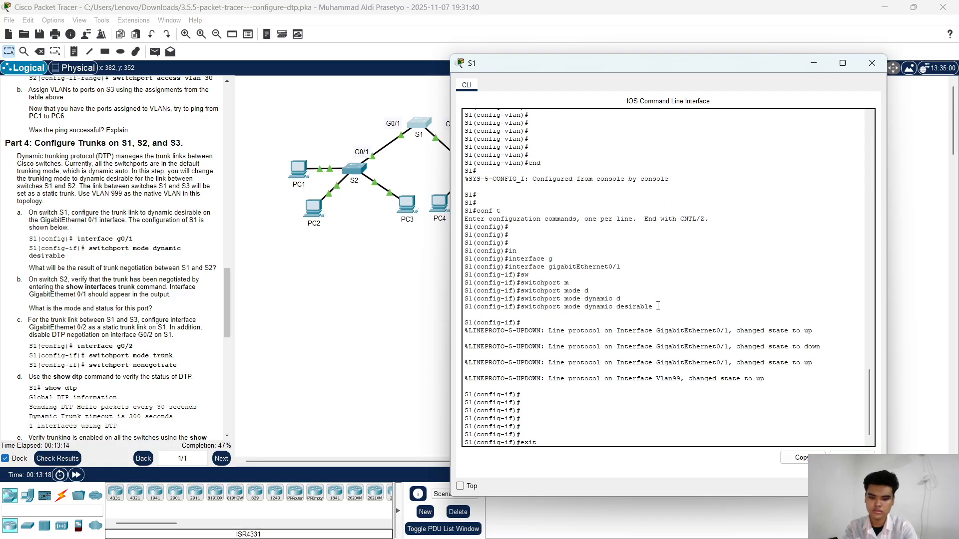
key(Return)
key(Return)
key(Return)
key(Return)
Step: Enter interface configuration on S1 for gigabitEthernet0/2
text(in)
key(Tab)
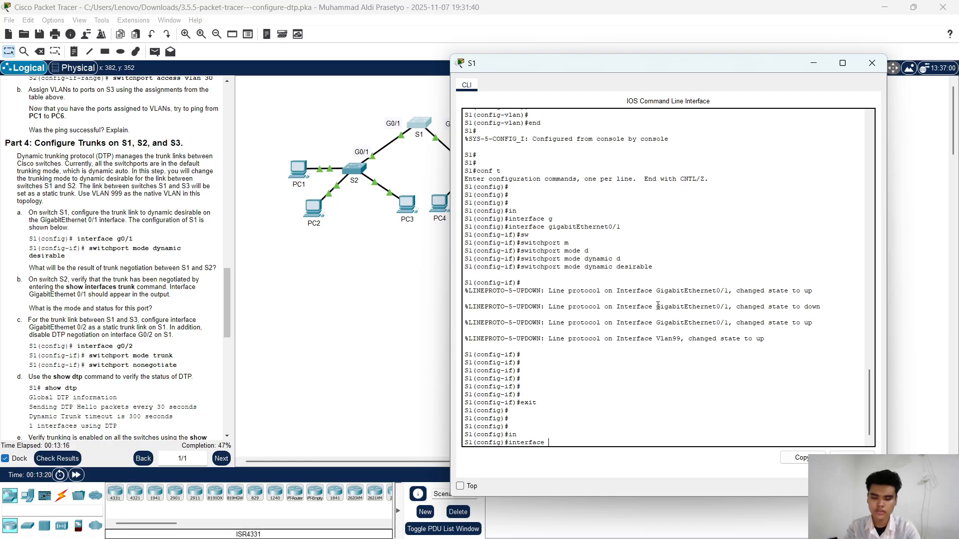
text(g)
key(Tab)
text(0)
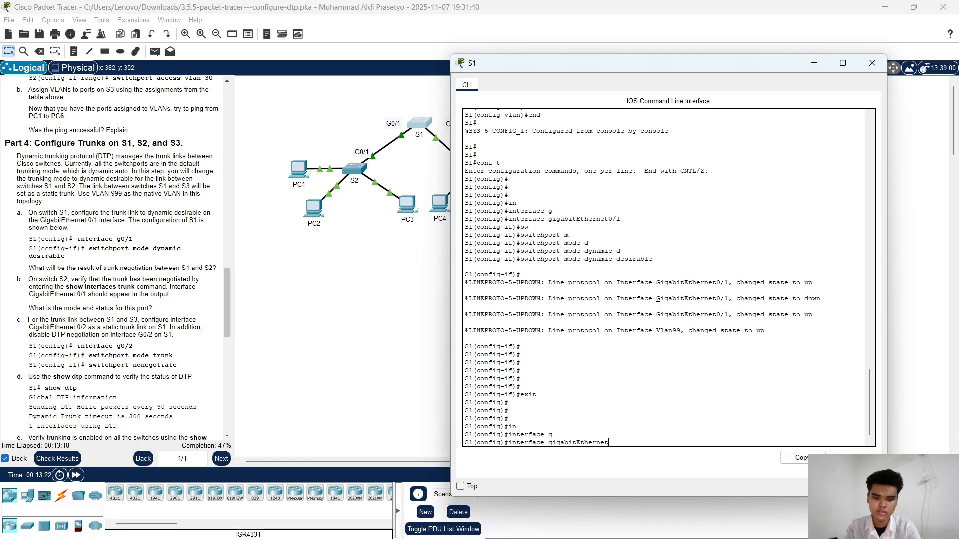
text(/2)
key(Return)
key(Return)
key(Return)
key(Return)
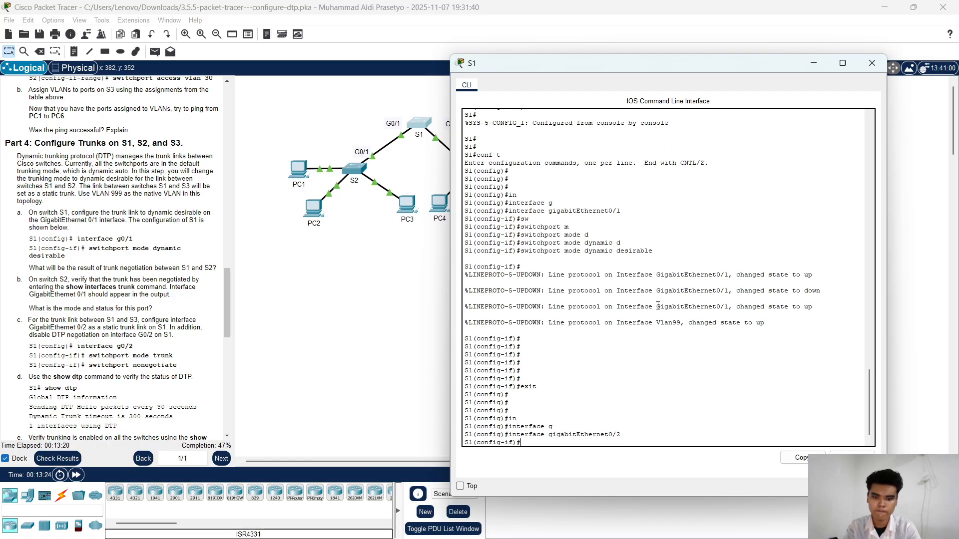
Step: Set S1's gigabitEthernet0/2 as a static trunk with switchport mode trunk
text(sw)
key(Tab)
text(m)
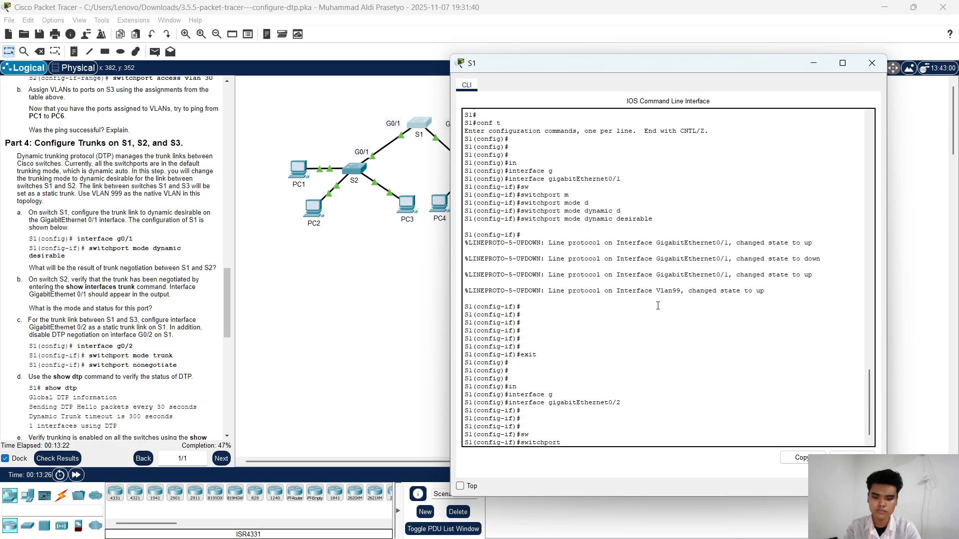
key(Tab)
text(t)
key(Tab)
key(Return)
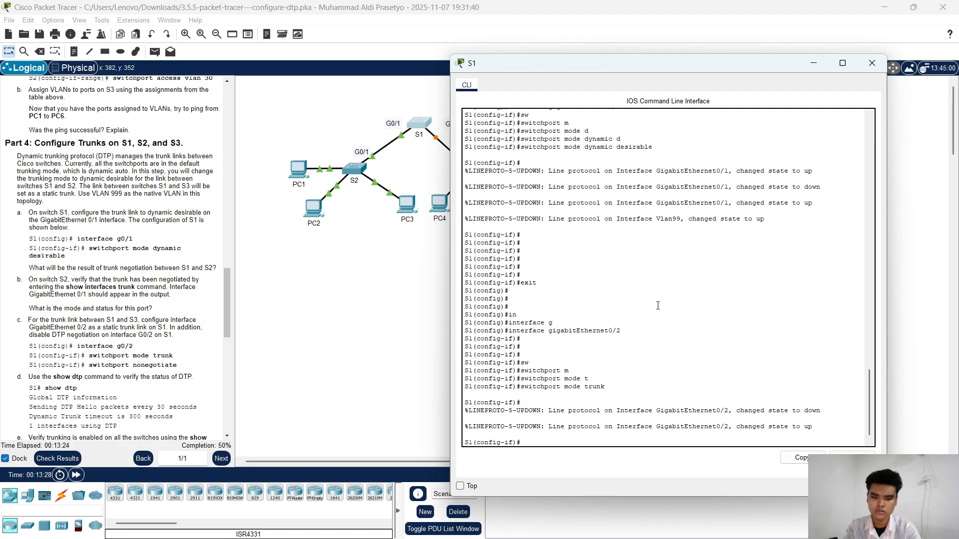
key(Return)
key(Return)
key(Return)
key(Return)
Step: Disable DTP negotiation on S1's gigabitEthernet0/2 with switchport nonegotiate
text(sw)
key(Tab)
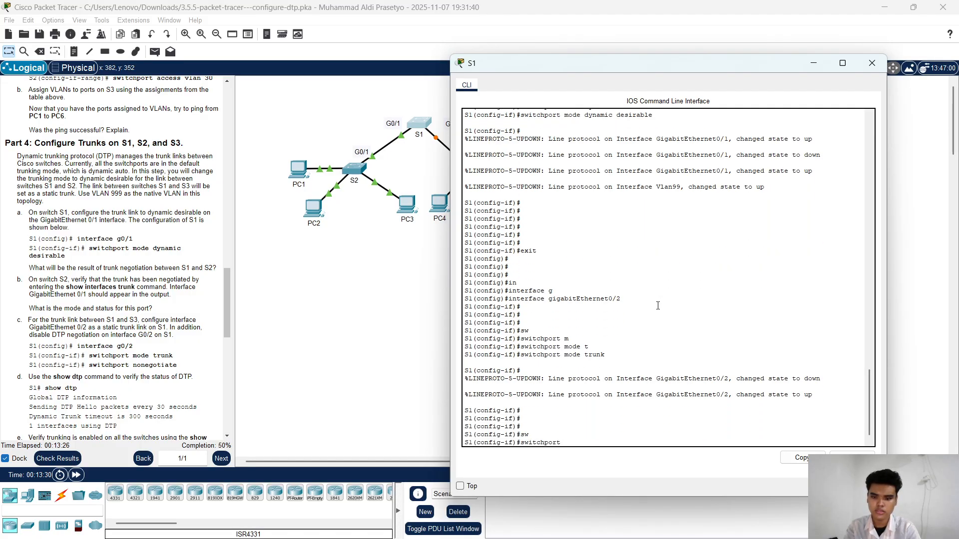
text(n)
key(Tab)
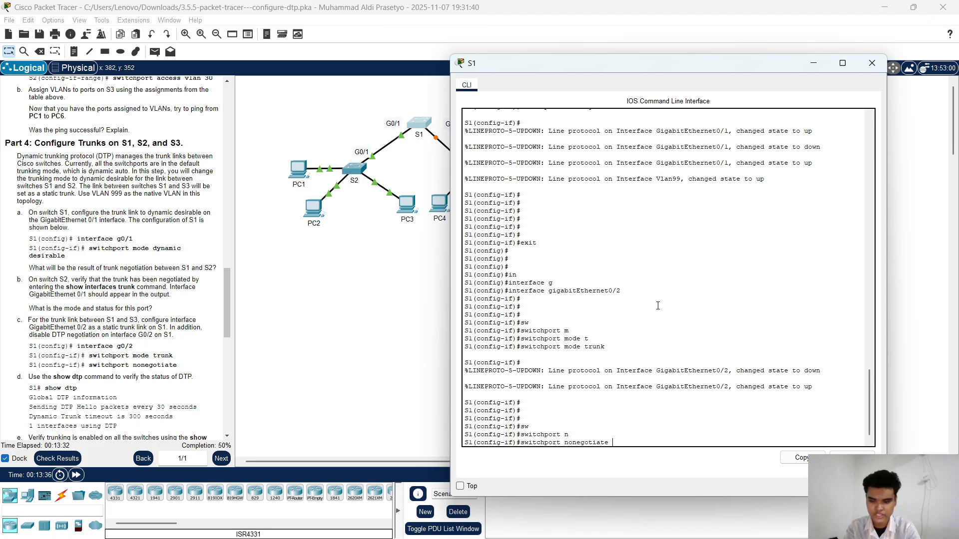
key(Return)
key(Return)
key(Return)
key(Return)
key(Return)
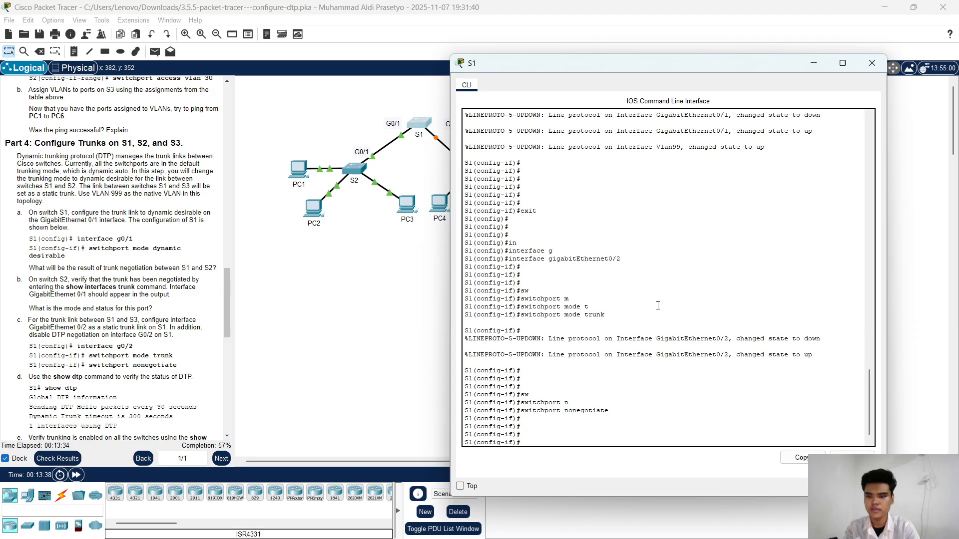
key(Return)
key(Return)
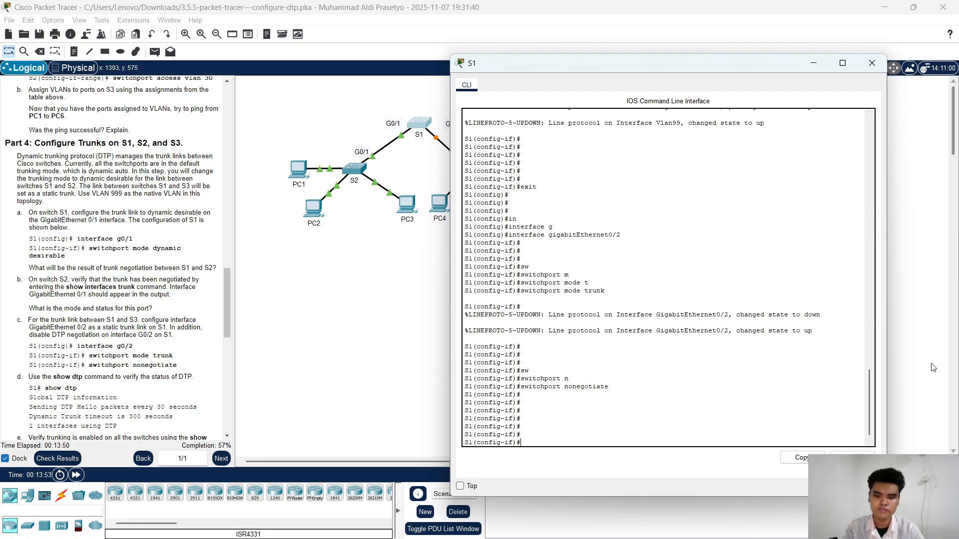
Step: Switch to the S2 command line and exit its interface range configuration to global configuration mode
click(813, 63)
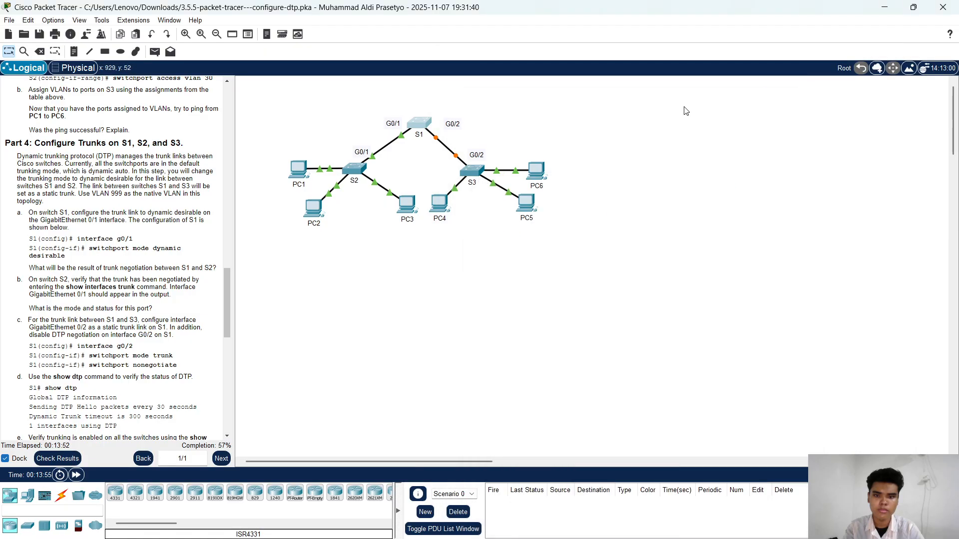
click(356, 170)
key(Return)
key(Return)
key(Return)
key(Return)
key(Return)
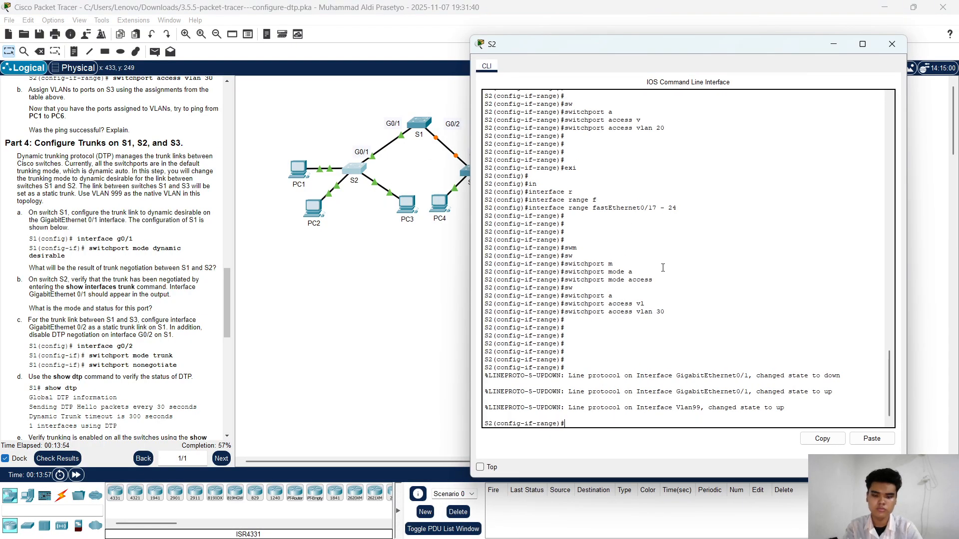
text(exit)
key(Return)
key(Return)
key(Return)
key(Return)
key(Return)
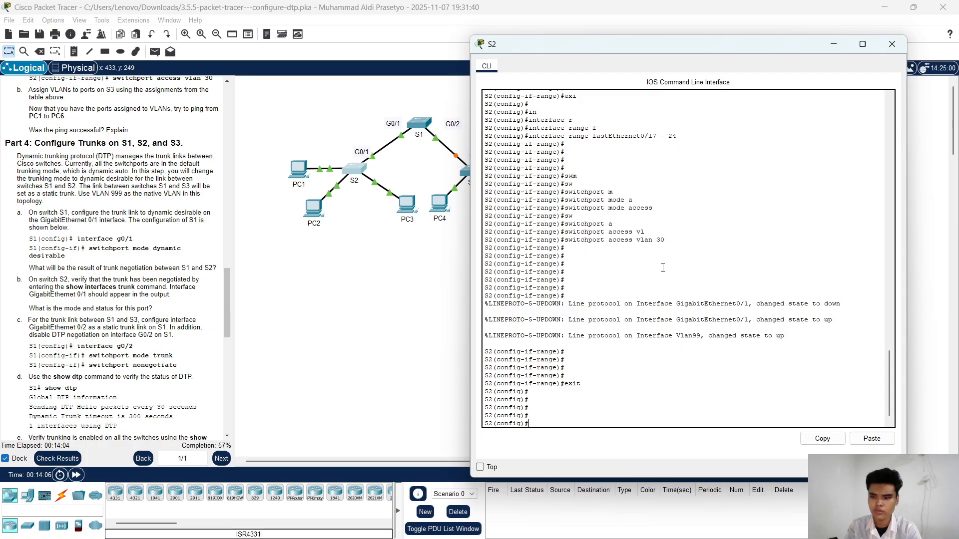
Step: Enter interface configuration on S2 for gigabitEthernet0/1
text(in)
key(Tab)
text(g)
key(Tab)
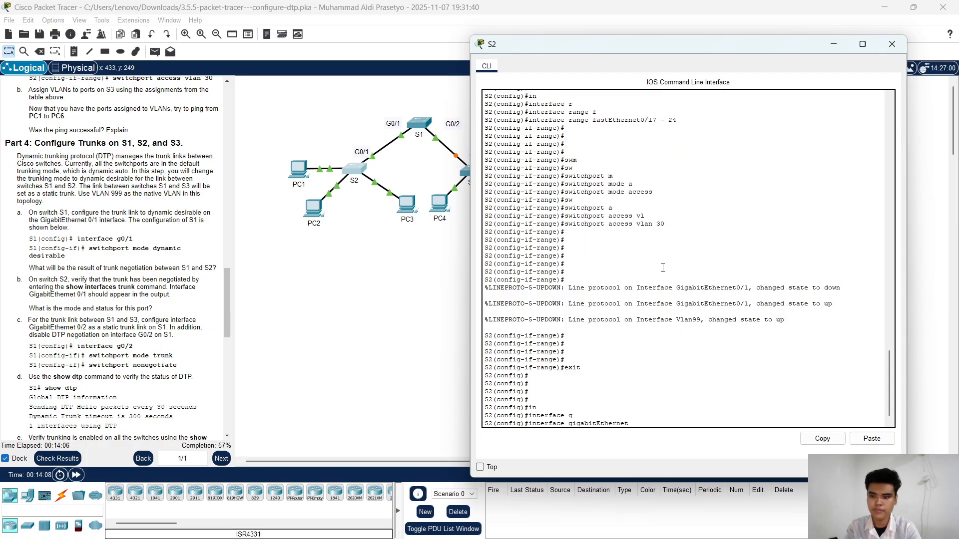
text(0/1)
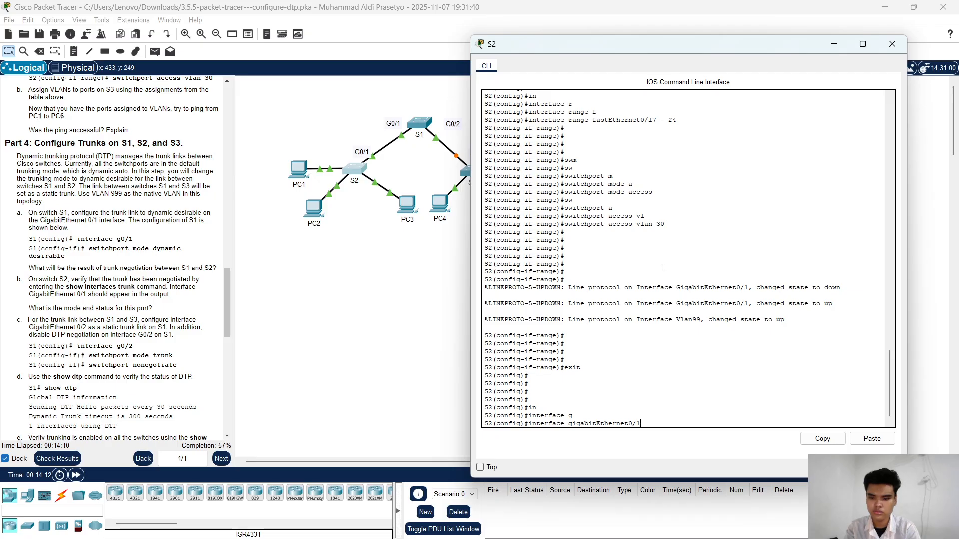
key(Return)
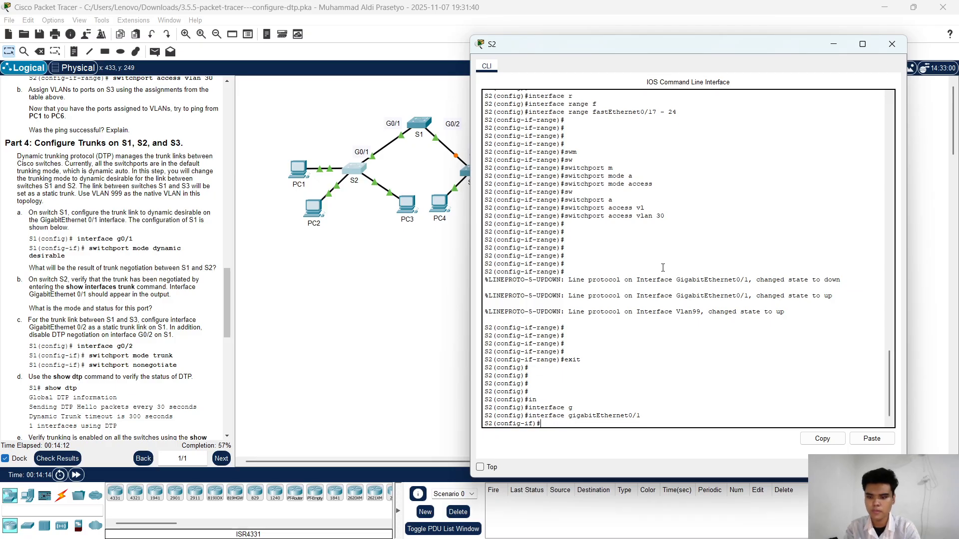
key(Return)
key(Return)
key(Return)
Step: Set S2's gigabitEthernet0/1 as a static trunk with switchport mode trunk
text(sw)
key(Tab)
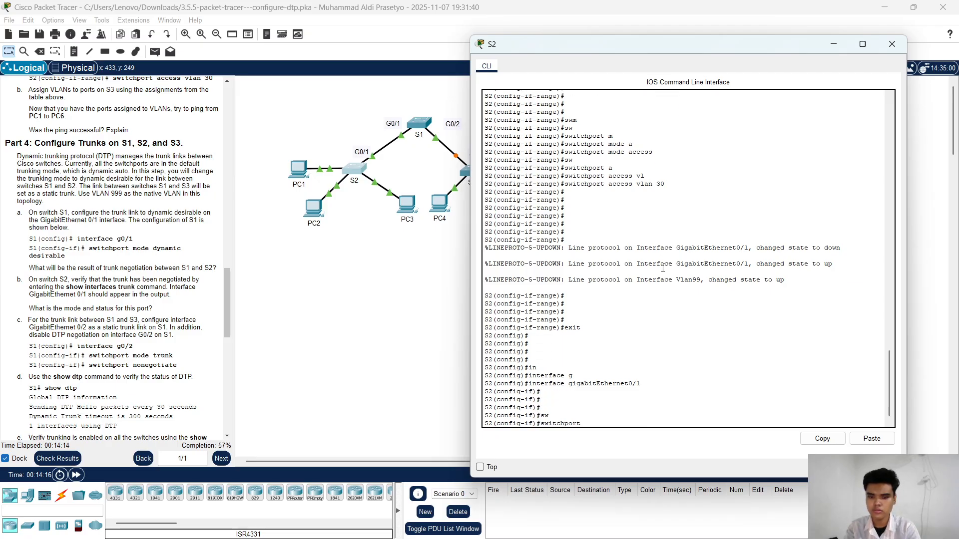
key(Return)
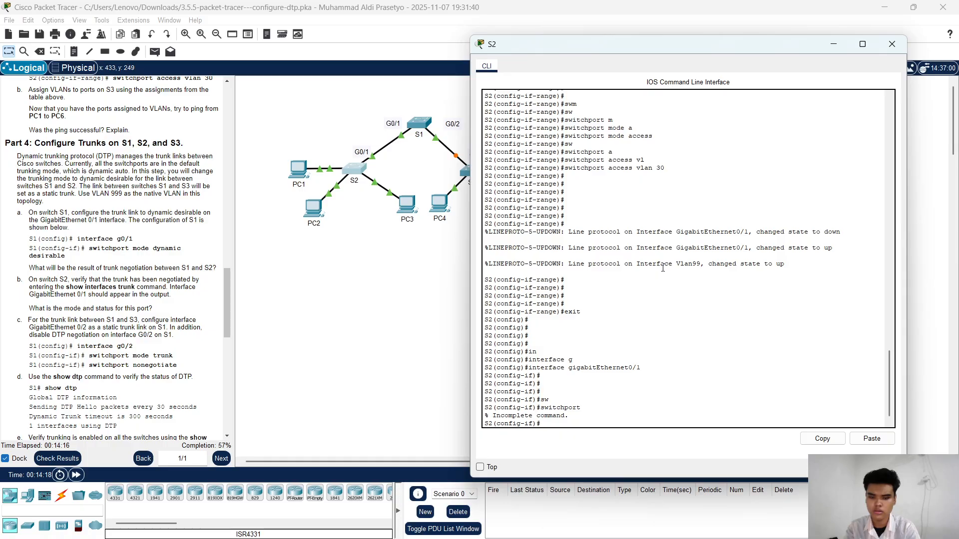
text(sw)
key(Tab)
text(m)
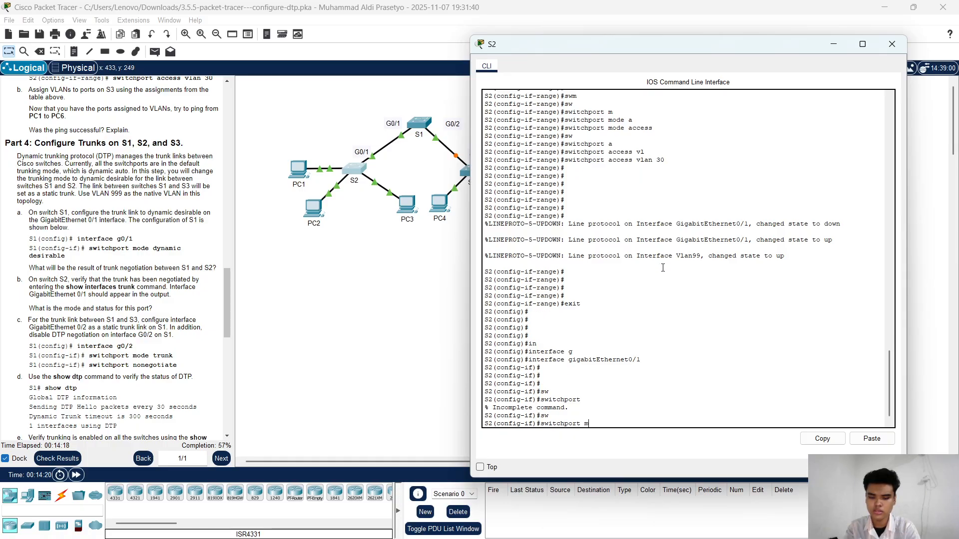
key(Tab)
text(t)
key(Tab)
key(Return)
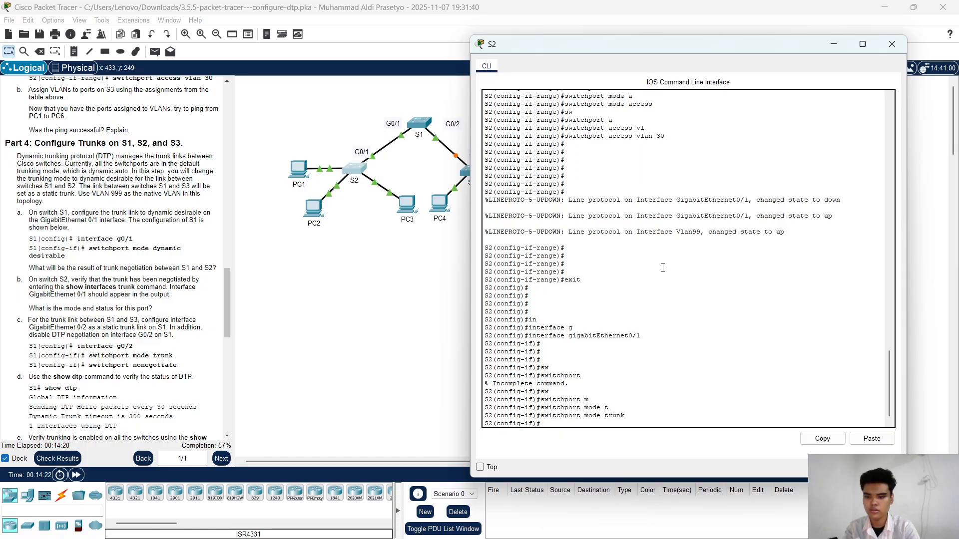
key(Return)
Step: Disable DTP negotiation on S2's gigabitEthernet0/1 with switchport nonegotiate, and exit to global configuration mode
text(sw)
key(Tab)
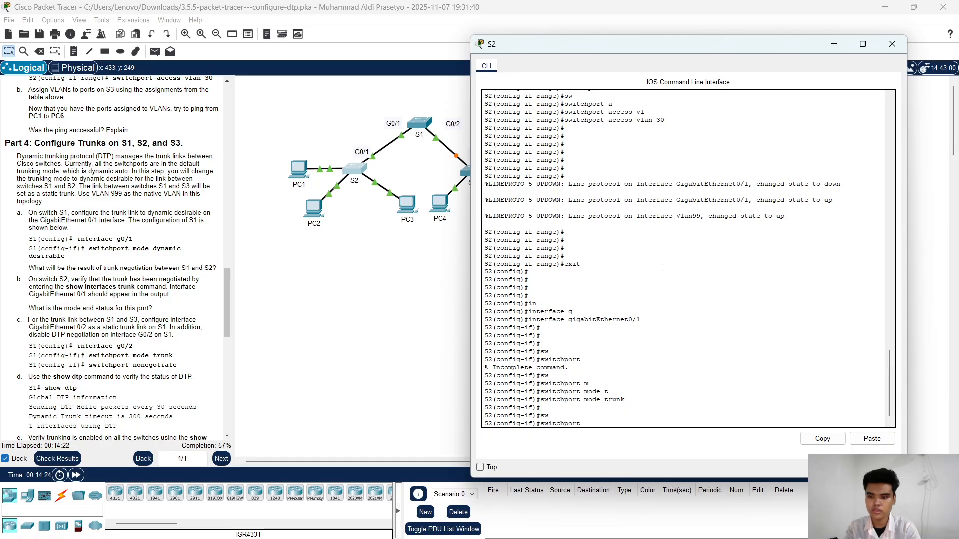
text(n)
key(Tab)
key(Return)
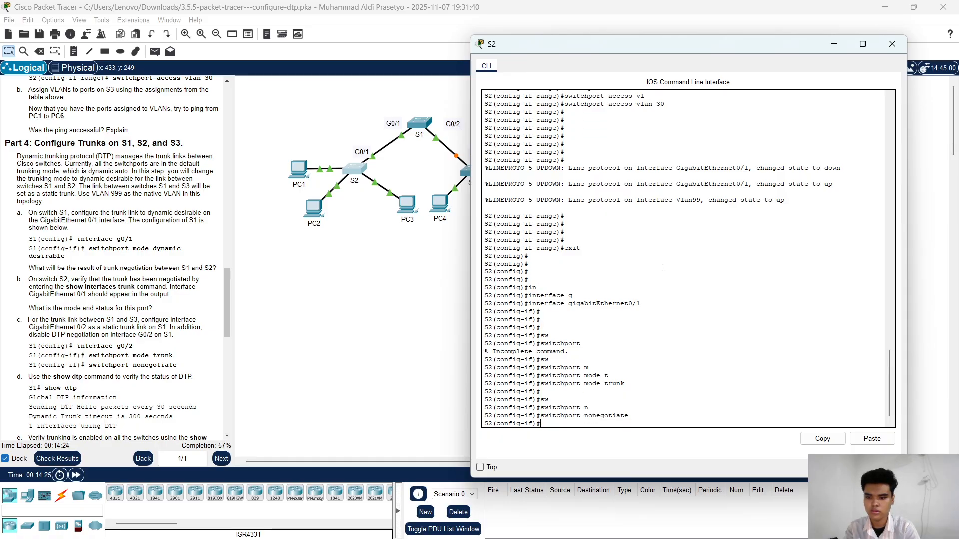
key(Return)
key(Return)
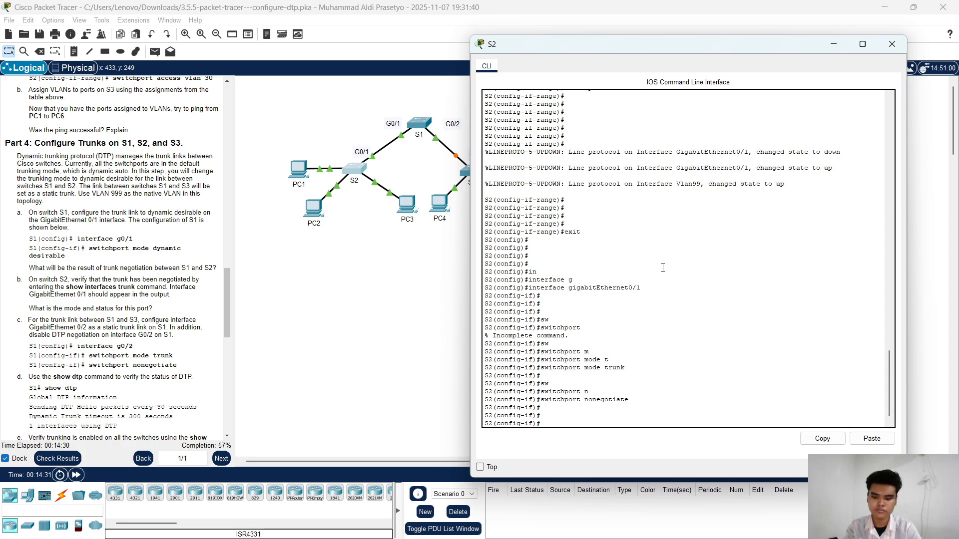
text(exit)
key(Return)
key(Return)
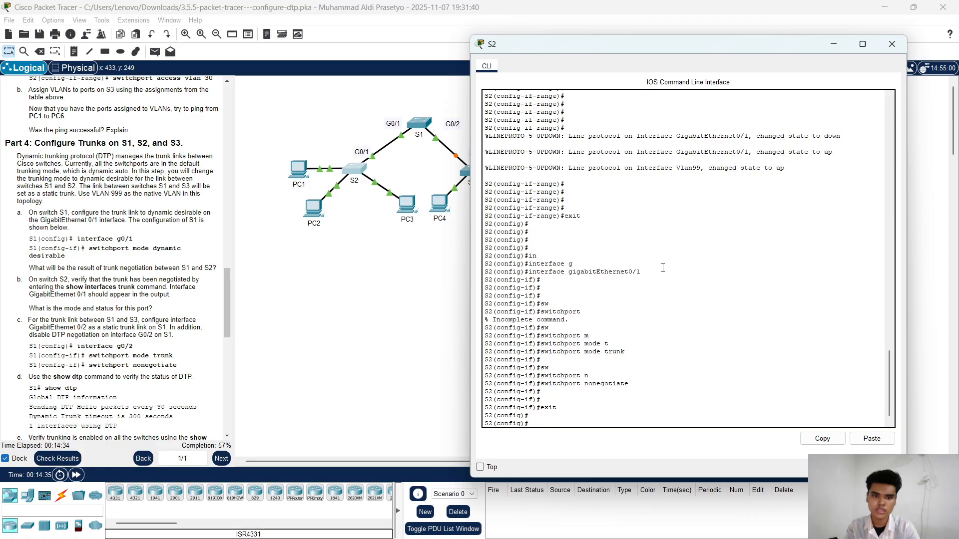
Step: Enter interface configuration on S2 for gigabitEthernet0/2
scroll(662, 268, up, 5)
scroll(663, 268, down, 5)
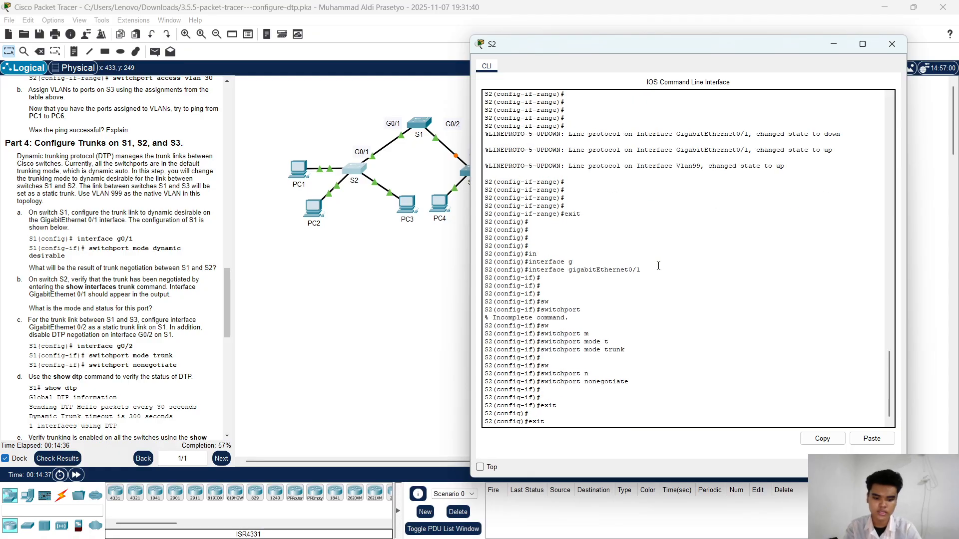
key(Up)
key(Up)
key(Up)
key(Up)
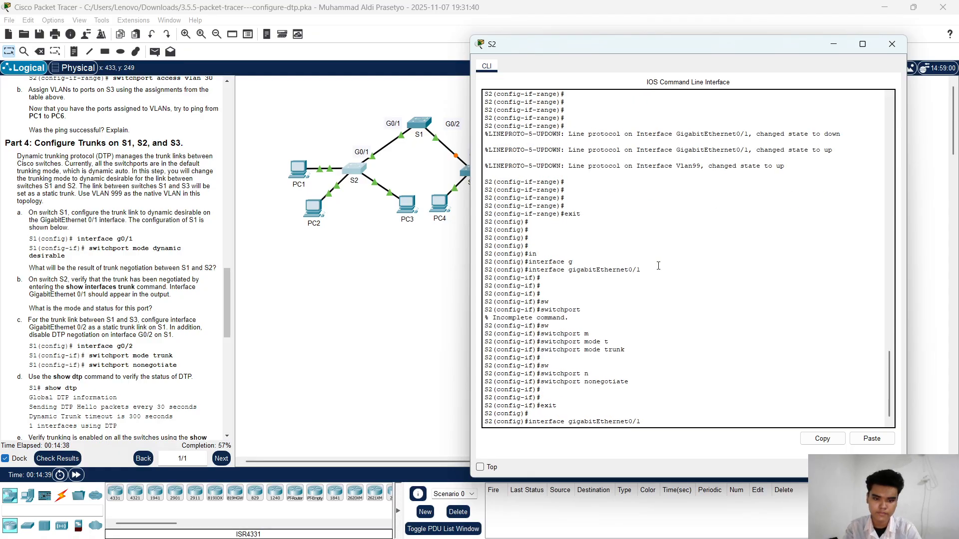
text(2)
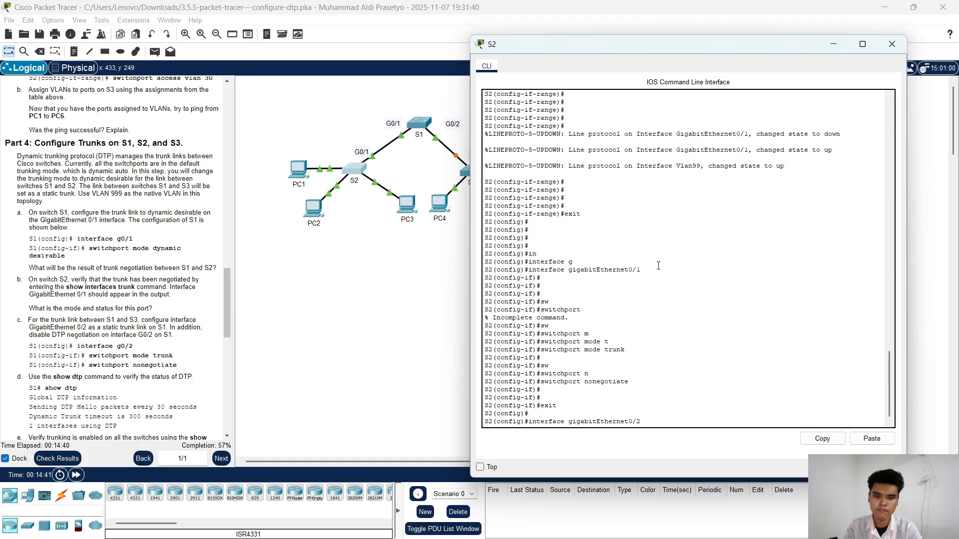
key(Return)
key(Return)
key(Return)
key(Return)
key(Return)
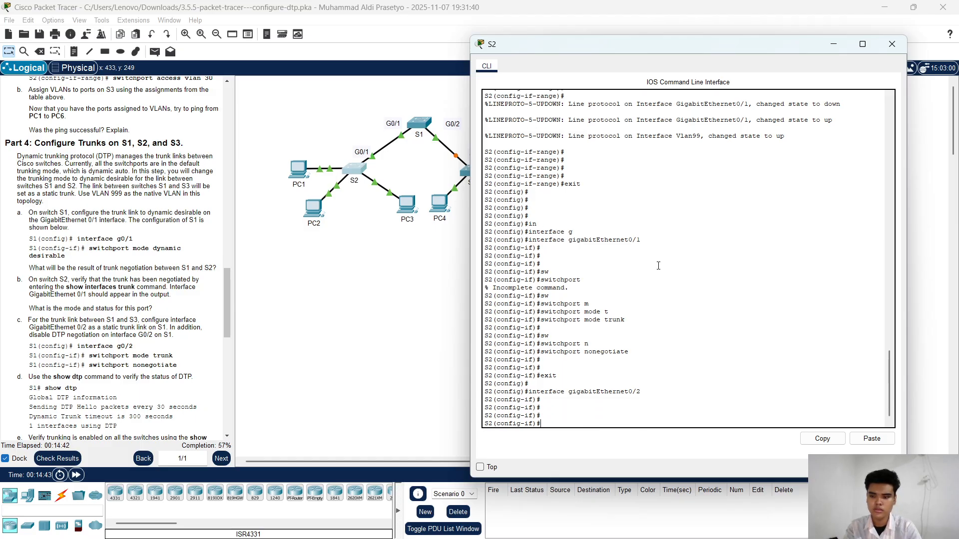
Step: Set S2's gigabitEthernet0/2 as a static trunk with switchport mode trunk
text(sw)
key(Tab)
text(m)
key(Tab)
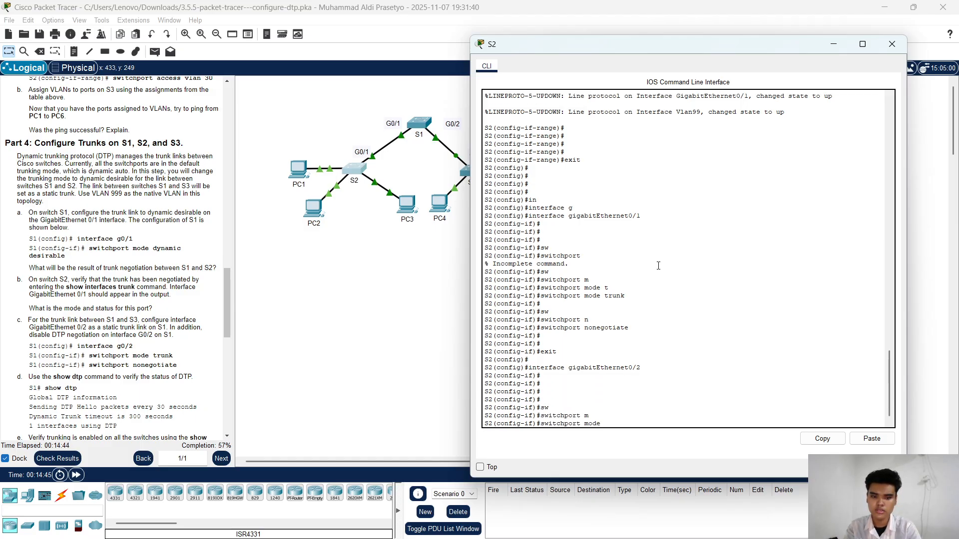
text(t)
key(Tab)
key(Return)
key(Return)
key(Return)
key(Return)
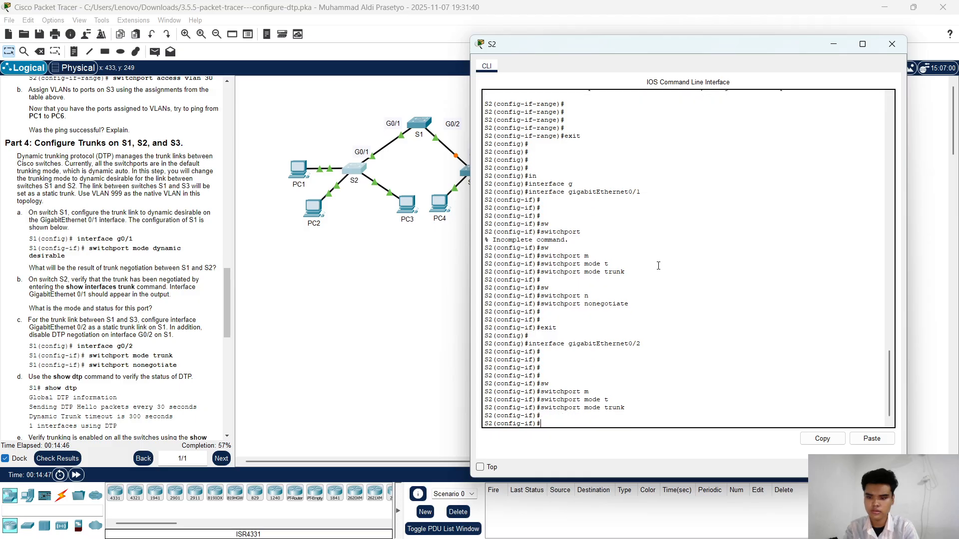
Step: Disable DTP negotiation on S2's gigabitEthernet0/2 with switchport nonegotiate
text(switchport)
key(Tab)
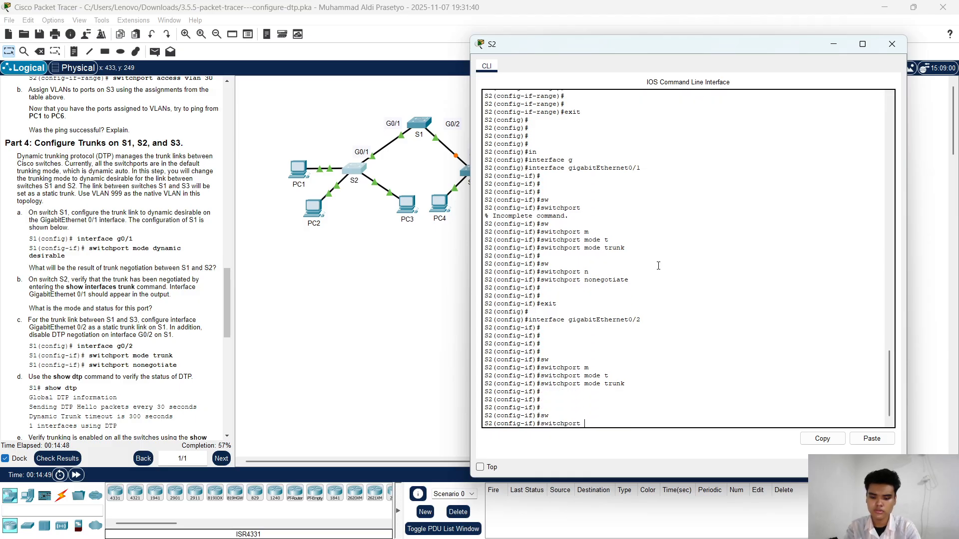
text(n)
key(Tab)
key(Return)
key(Return)
key(Return)
key(Return)
key(Return)
key(Return)
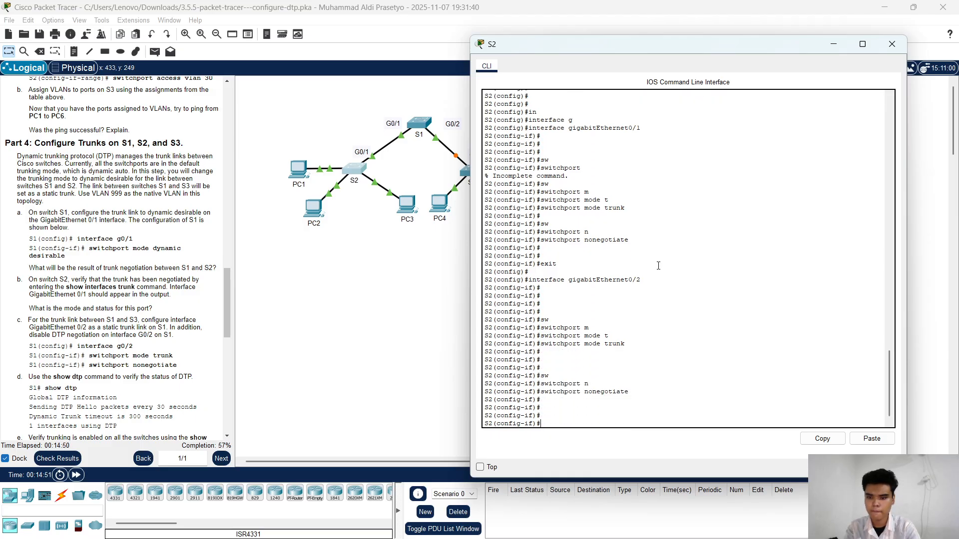
key(Return)
key(Return)
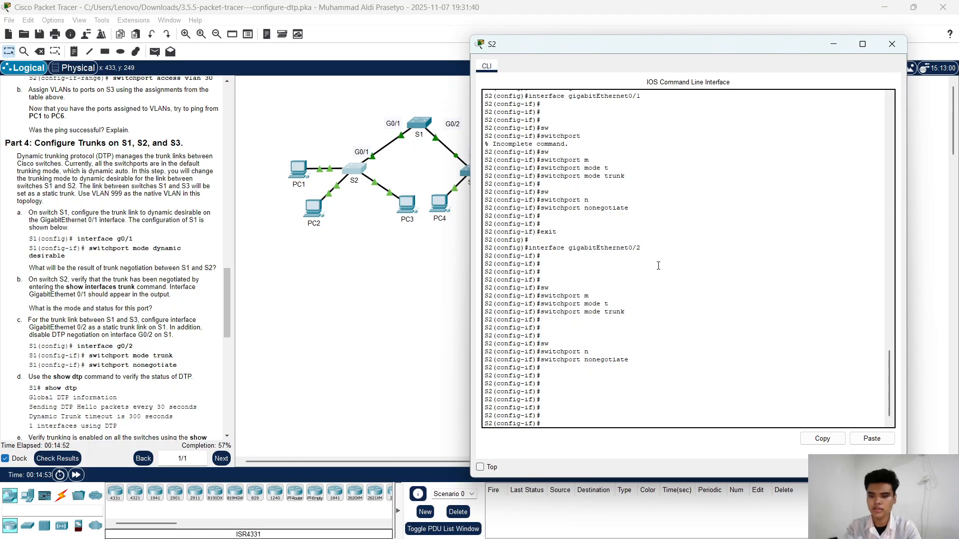
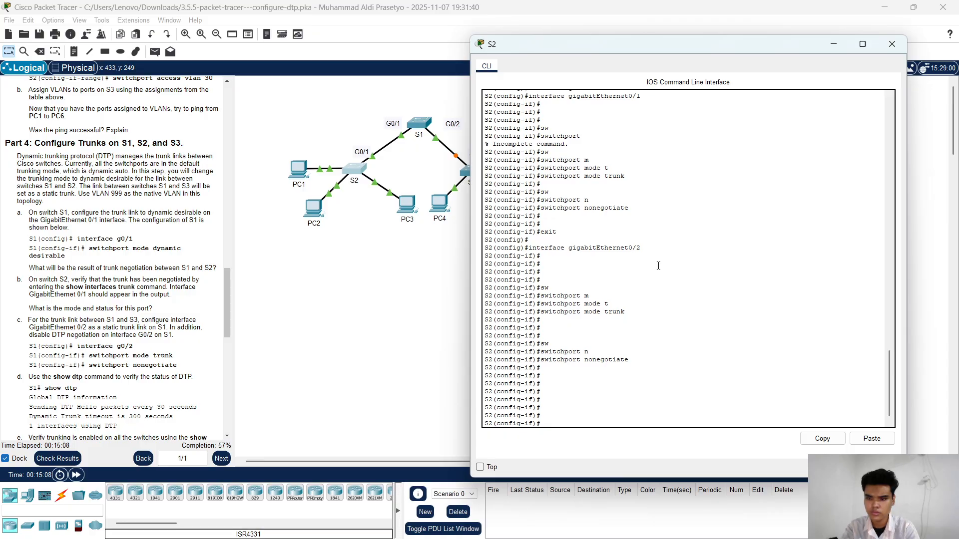
Step: Switch from S2 to S3's command line and exit the interface range to global configuration mode
click(833, 44)
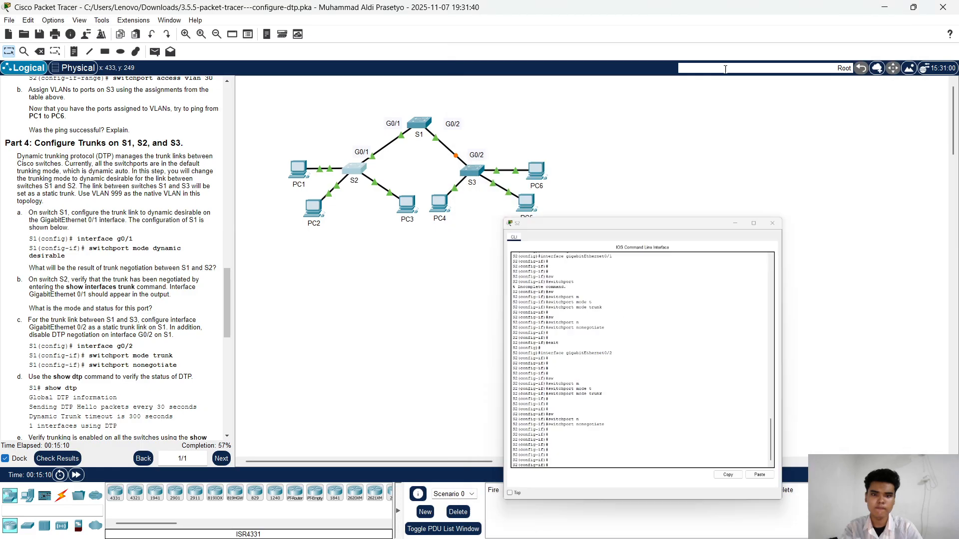
click(472, 175)
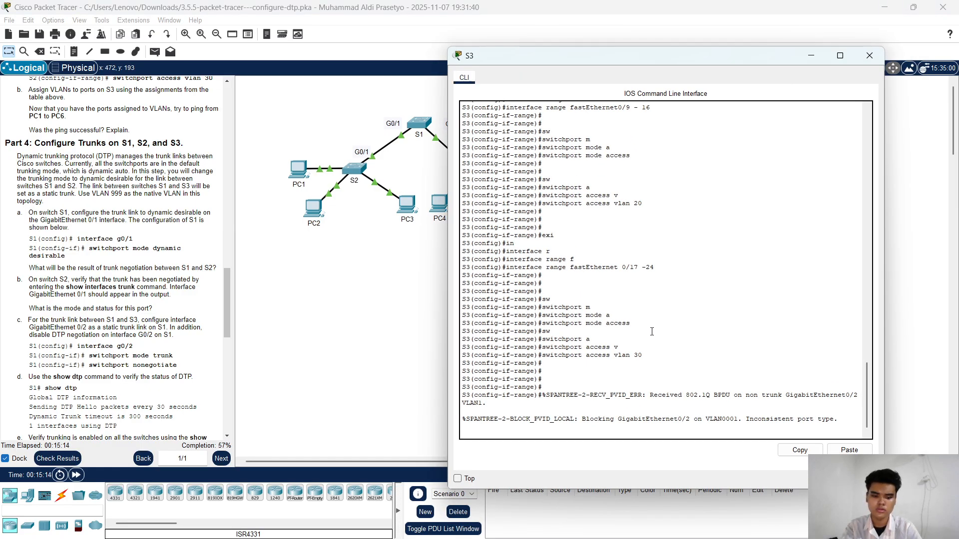
key(Return)
key(Return)
key(Return)
key(Return)
text(exit)
key(Return)
key(Return)
key(Return)
key(Return)
key(Return)
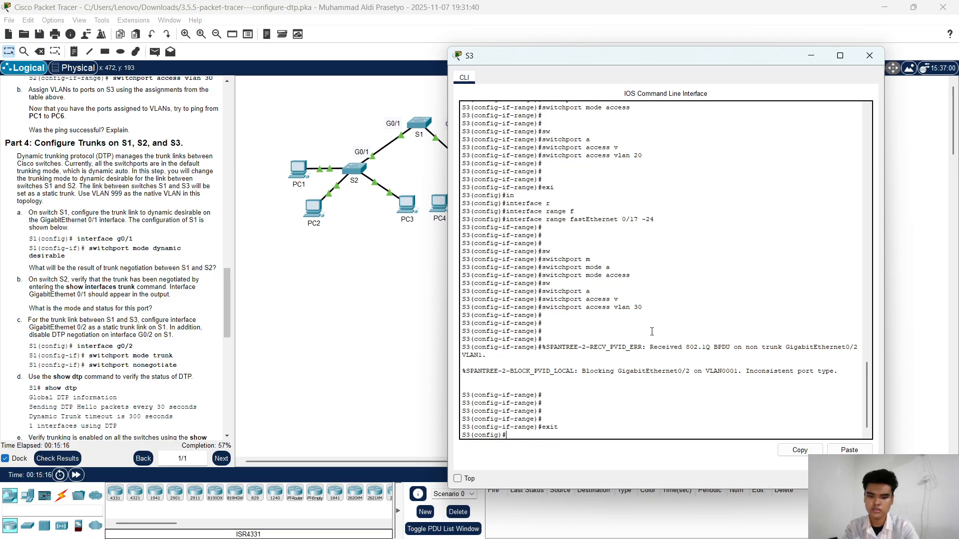
Step: Enter interface configuration on S3 for gigabitEthernet0/2
text(s)
key(Return)
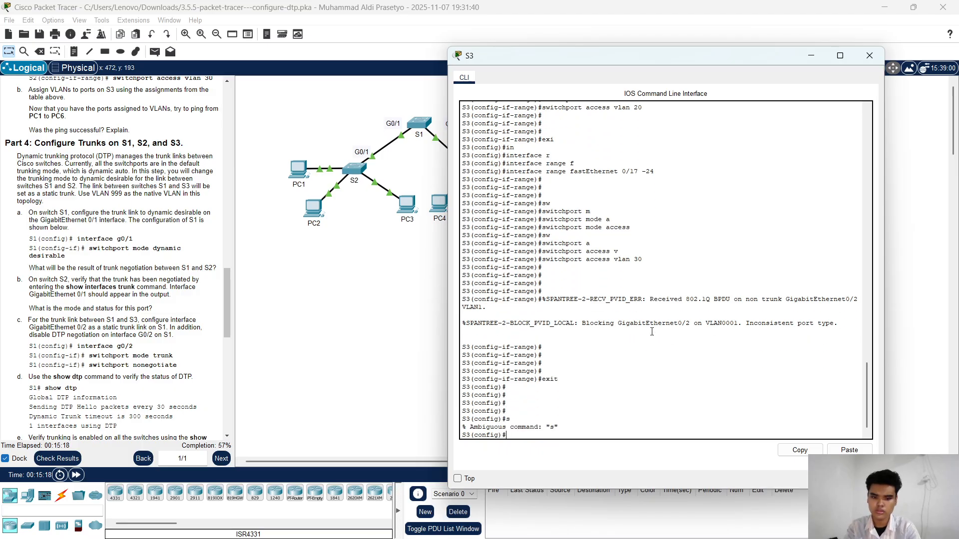
text(in)
key(Tab)
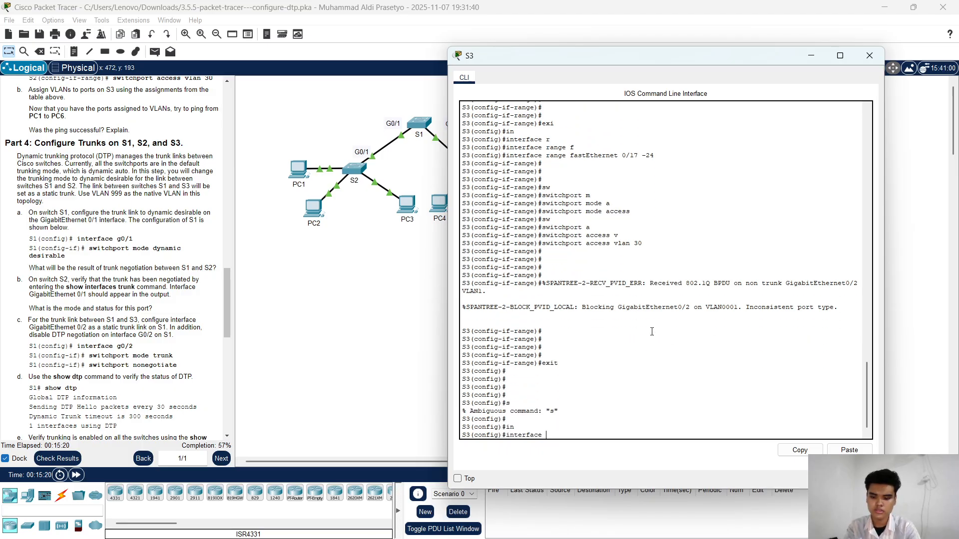
text(g)
key(Tab)
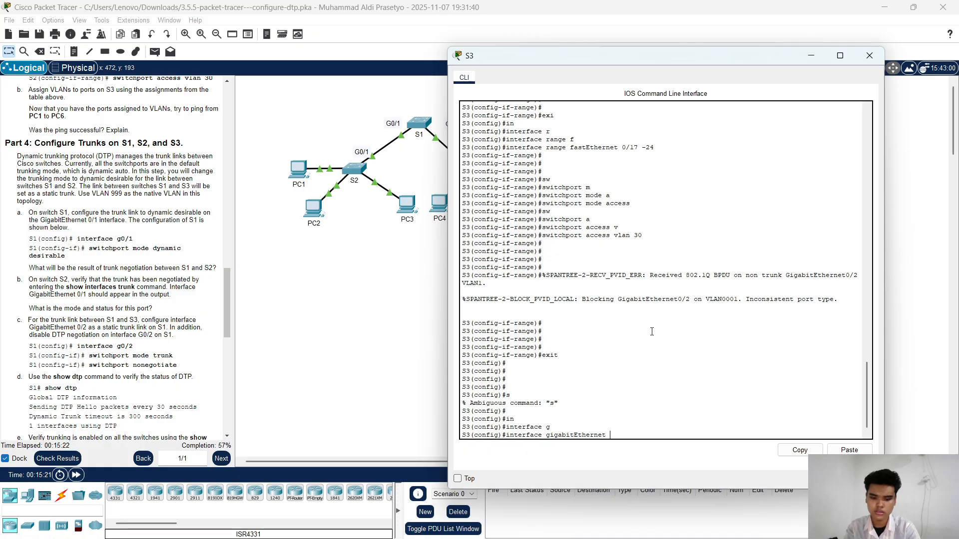
text(0)
text(0)
text(/24)
key(BackSpace)
key(Return)
key(Return)
key(Return)
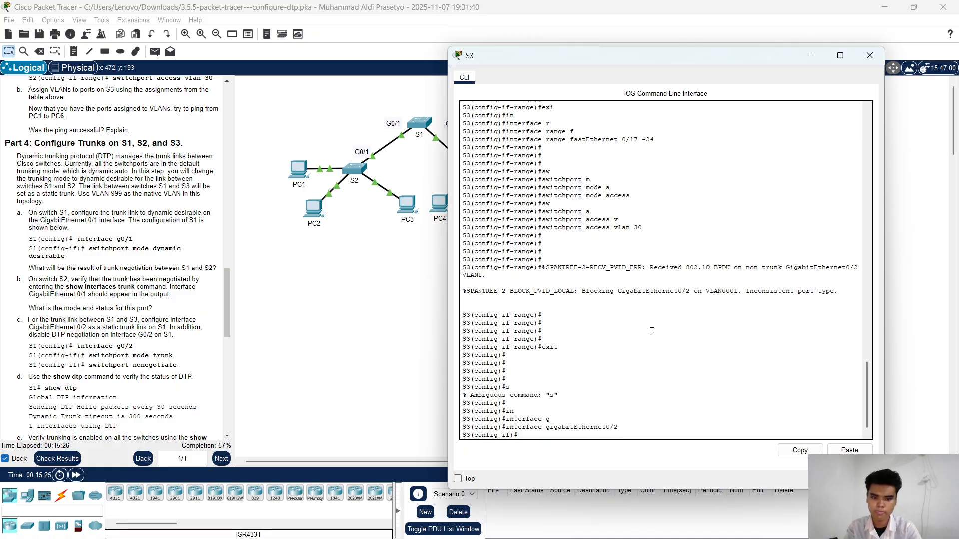
Step: Set S3's gigabitEthernet0/2 as a static trunk with switchport mode trunk
text(sw)
key(Tab)
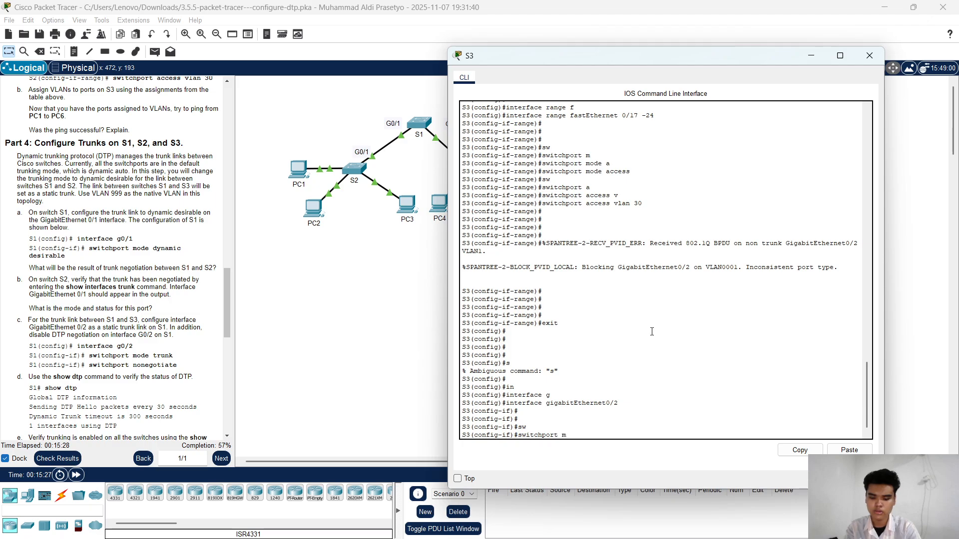
text(m)
key(Tab)
text(t)
key(Tab)
key(Return)
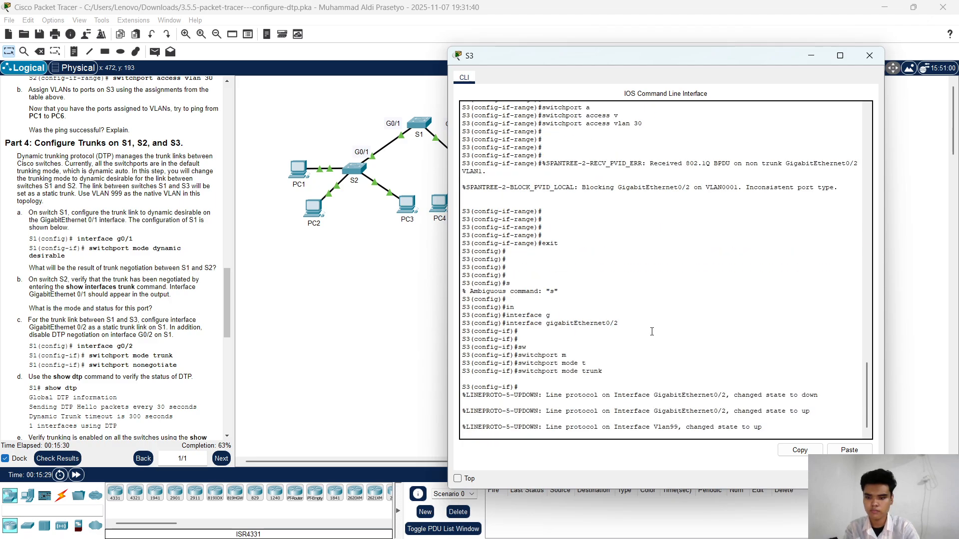
key(Return)
key(Return)
key(Return)
key(Return)
key(Return)
key(Return)
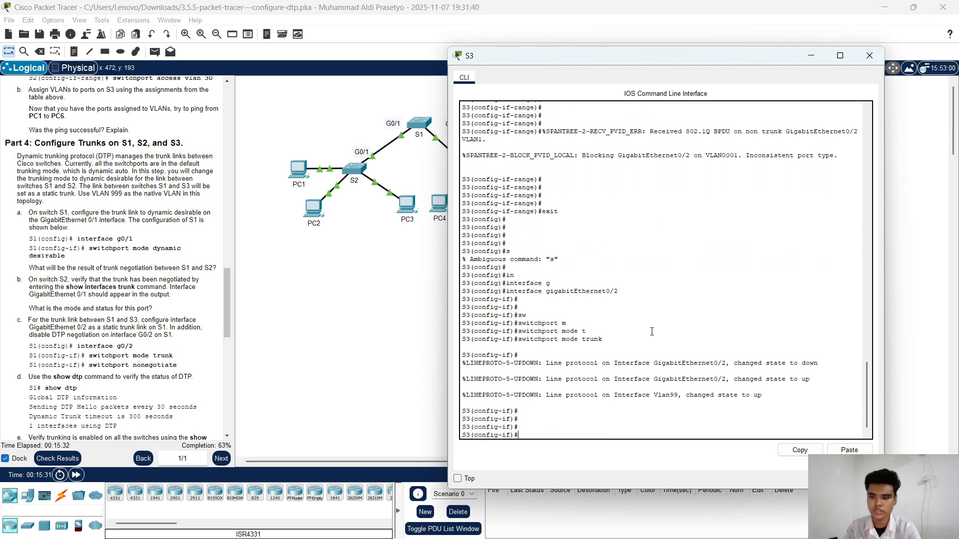
Step: Disable DTP negotiation on S3's gigabitEthernet0/2 with switchport nonegotiate
text(sw)
key(Tab)
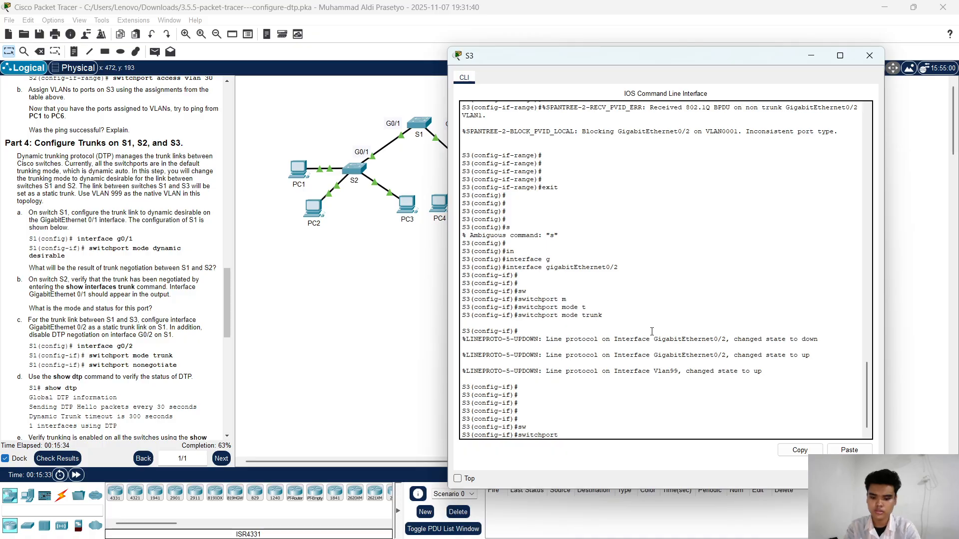
text(n)
key(Tab)
key(Return)
key(Return)
key(Return)
key(Return)
key(Return)
key(Return)
key(Return)
key(Return)
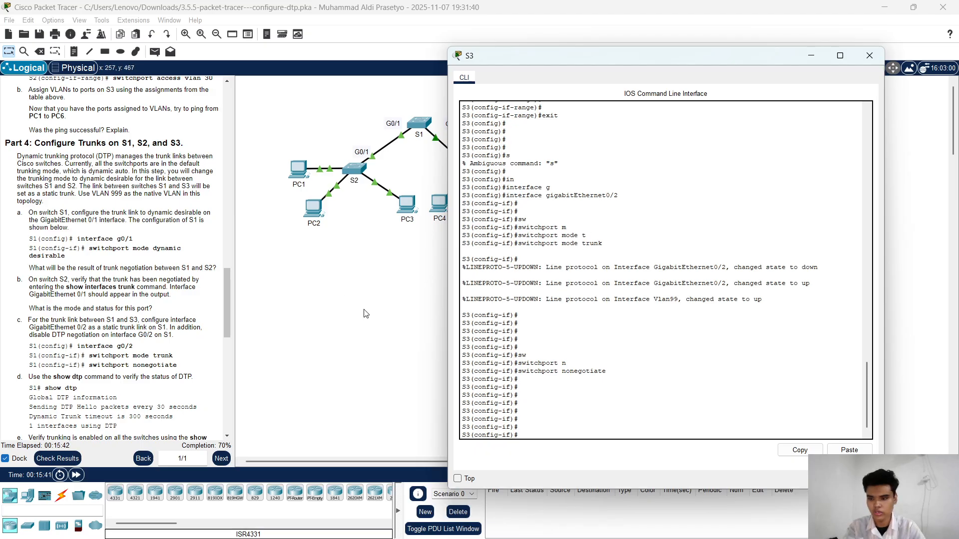
Step: Switch from S3 to S1's command line and return to privileged EXEC mode with end
scroll(190, 308, down, 2)
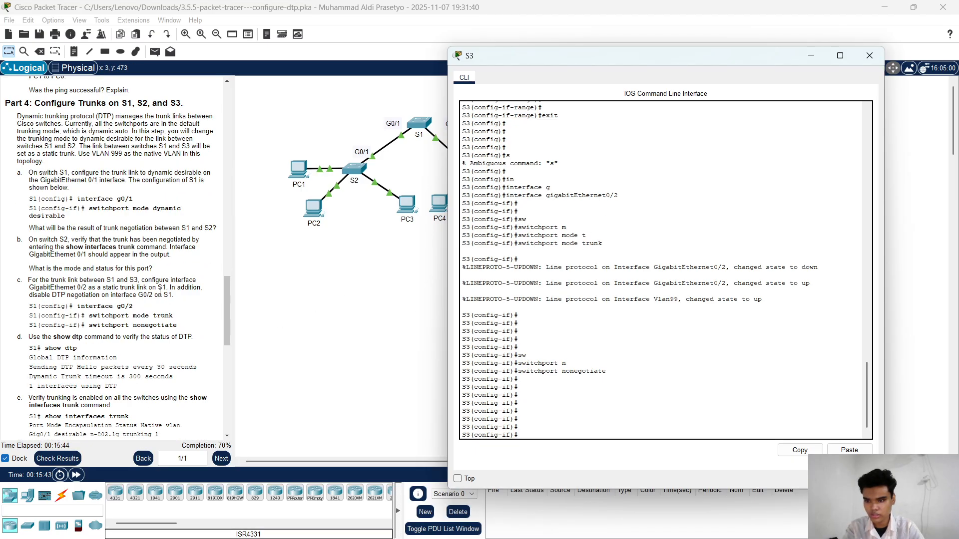
scroll(160, 294, down, 2)
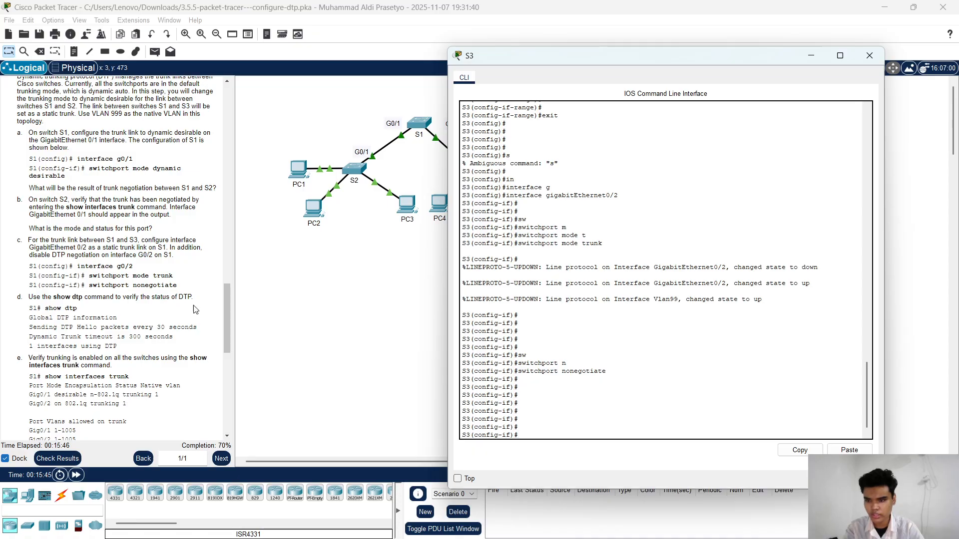
click(811, 52)
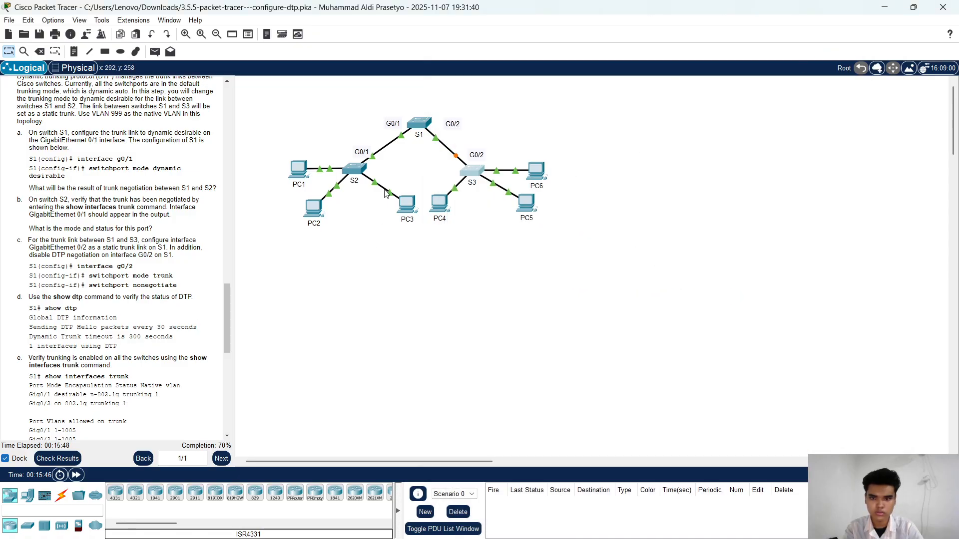
click(422, 125)
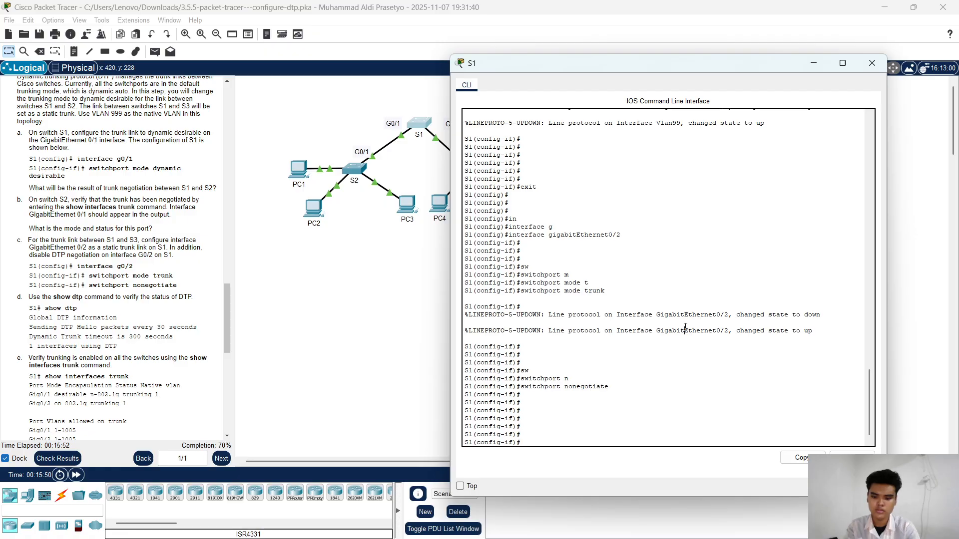
text(nd)
key(Return)
Step: Check the DTP status on S1 with show dtp
text(sho)
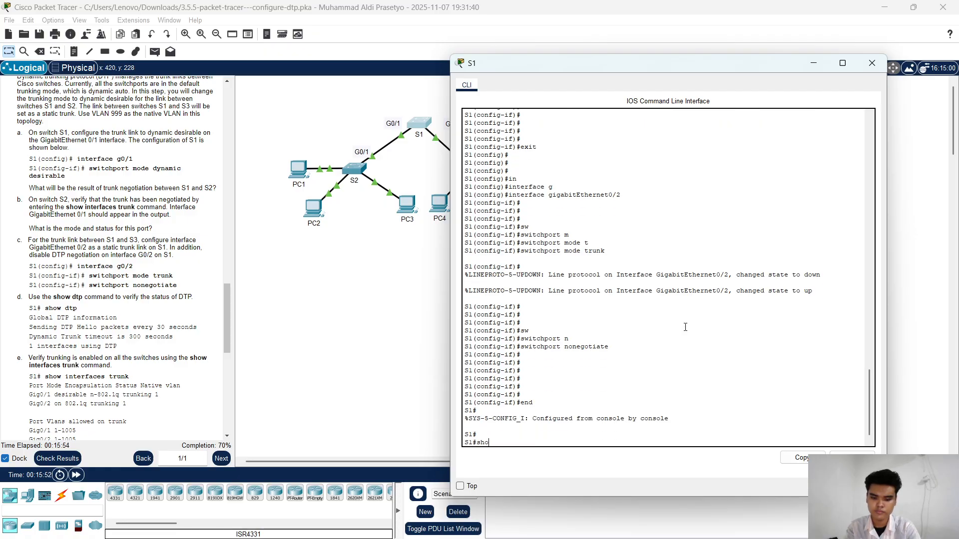
text(w d)
key(Tab)
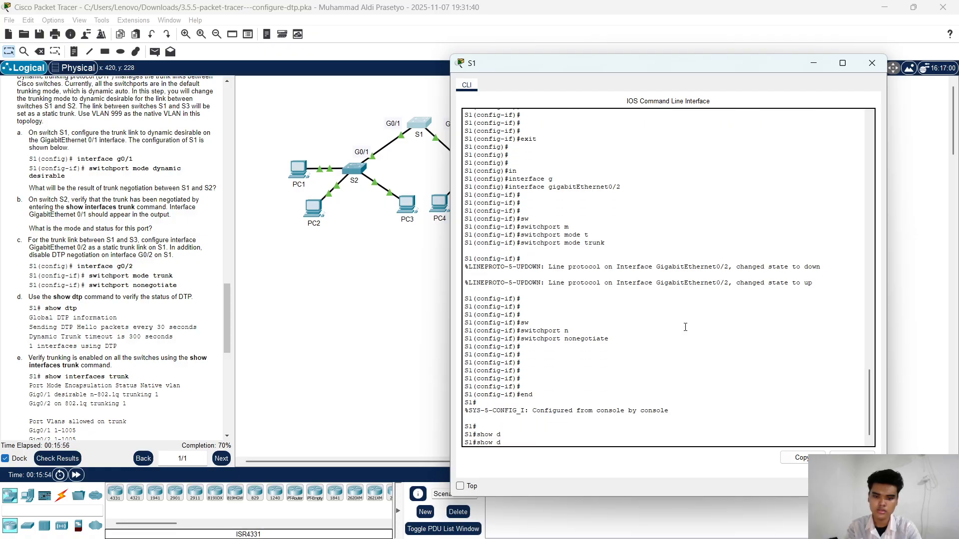
text(t)
key(Tab)
key(Return)
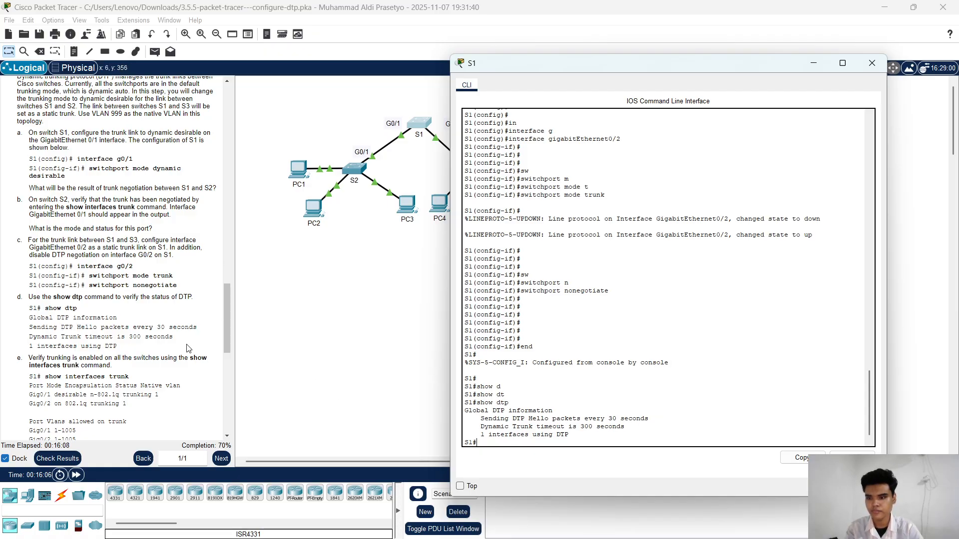
Step: Verify the trunk links on S1 with show interfaces trunk, following step e of the instructions
scroll(190, 342, down, 2)
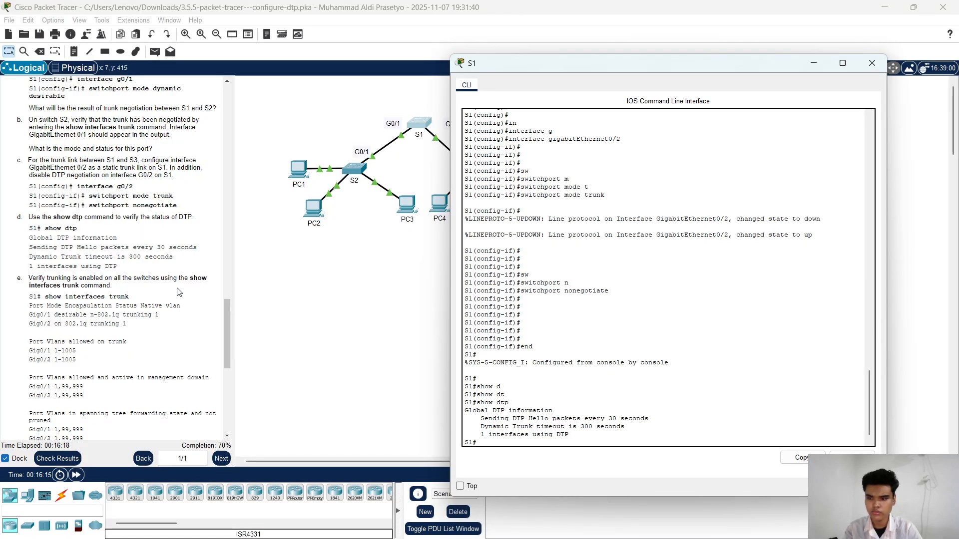
scroll(175, 294, down, 4)
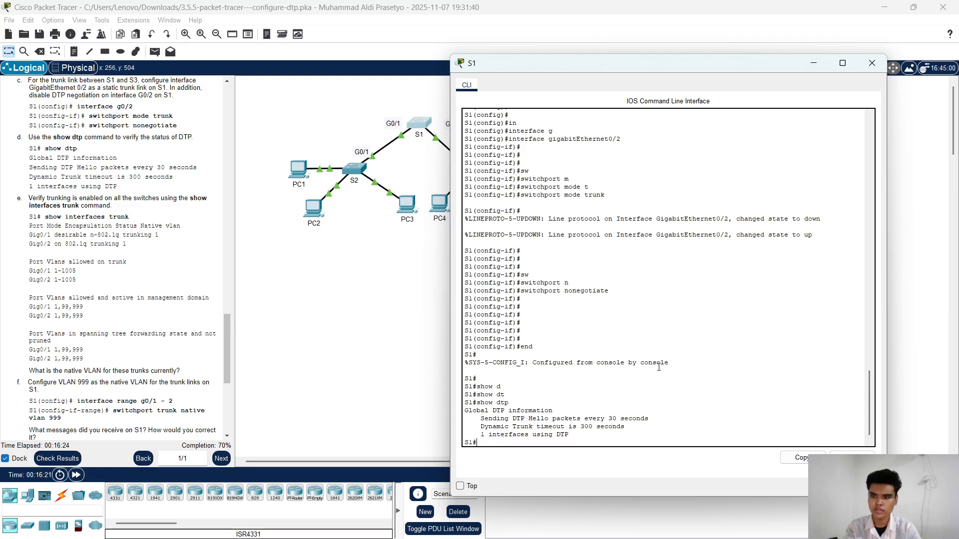
text(sw)
key(Tab)
key(BackSpace)
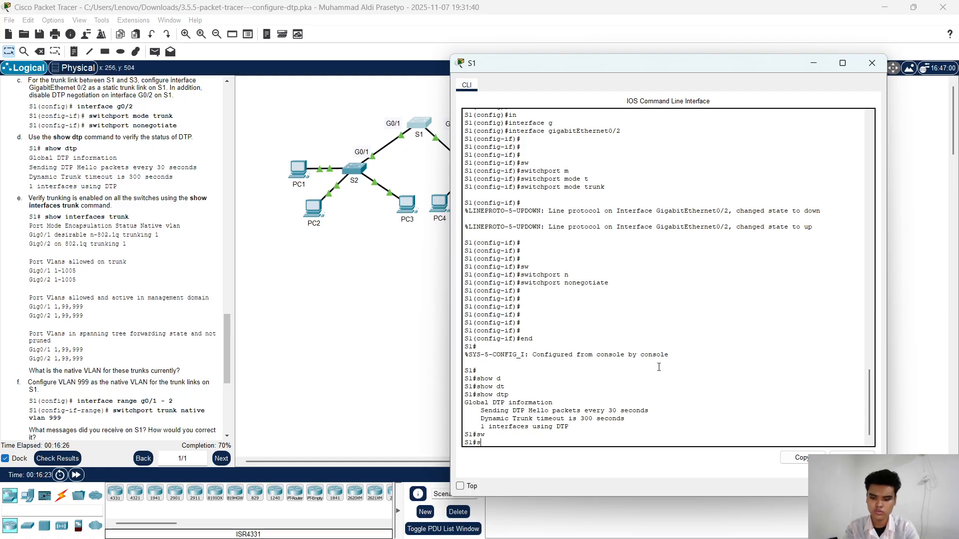
text(h)
key(Tab)
text(in)
key(Tab)
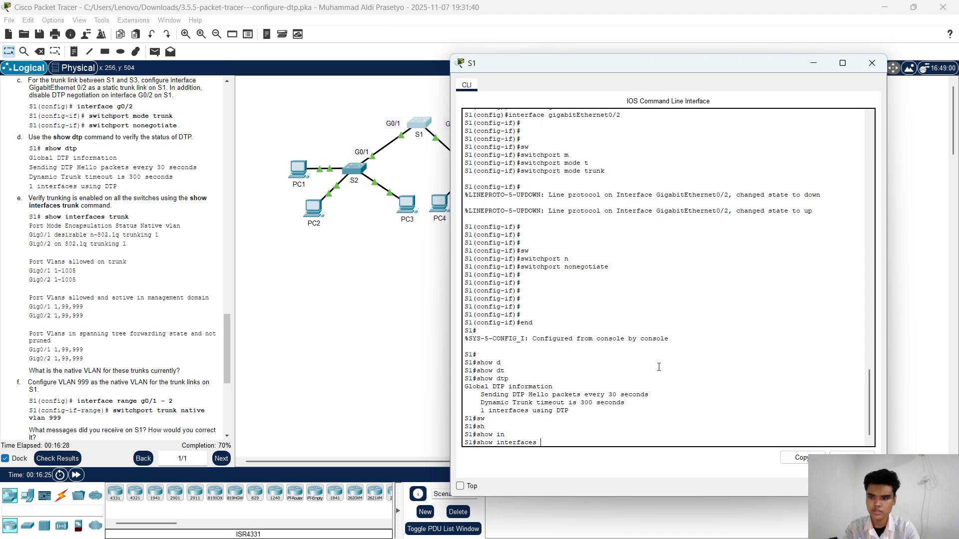
text(t)
key(Tab)
key(Return)
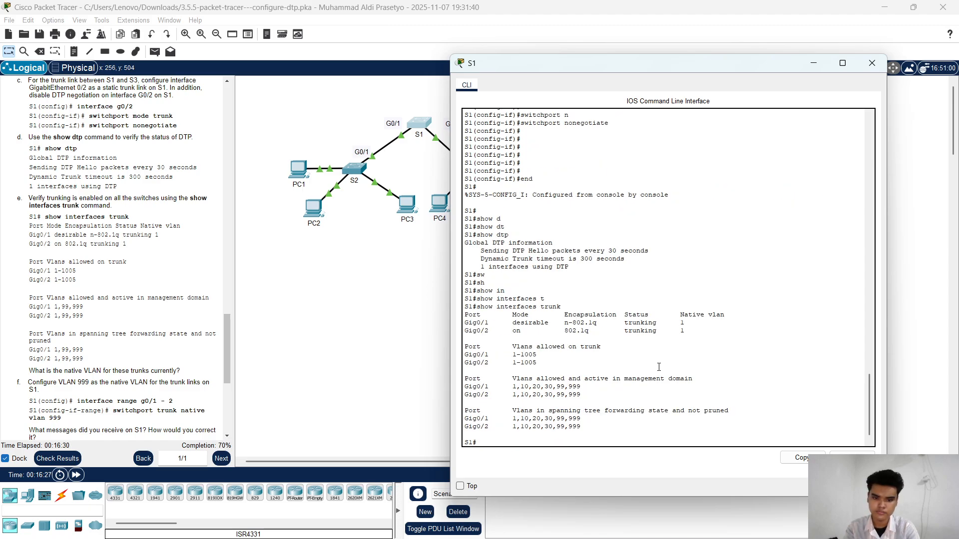
key(Return)
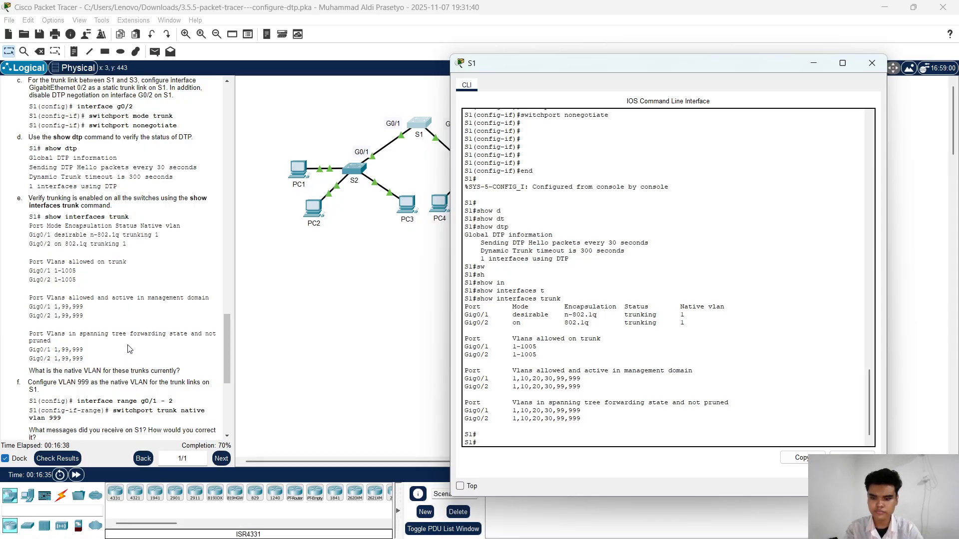
Step: Enter global configuration mode on S1 with conf terminal
scroll(125, 364, down, 3)
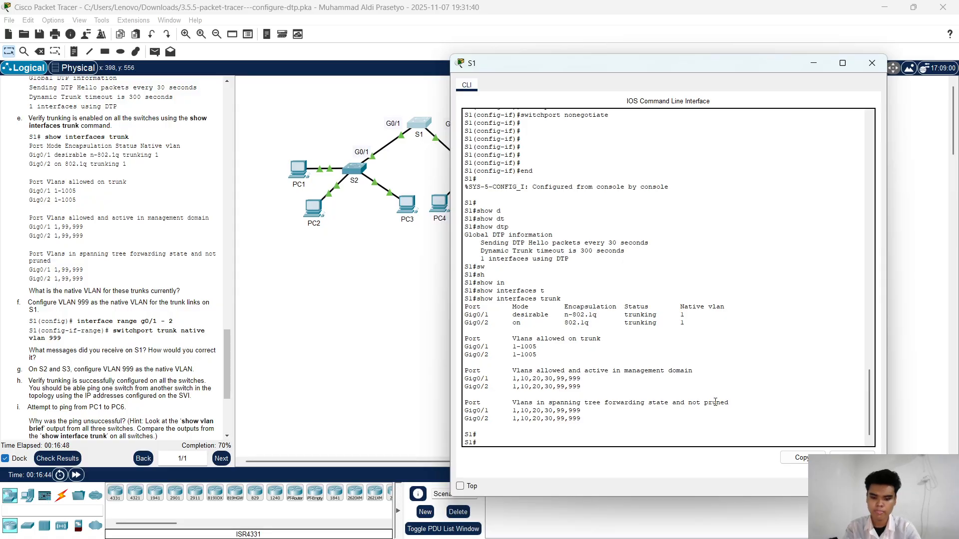
text(in)
key(ctrl+c)
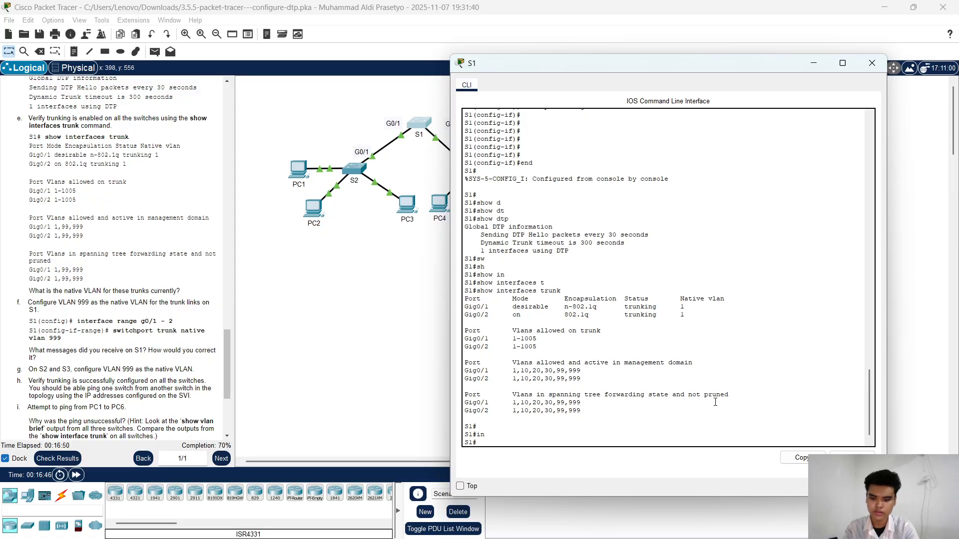
text(conf t)
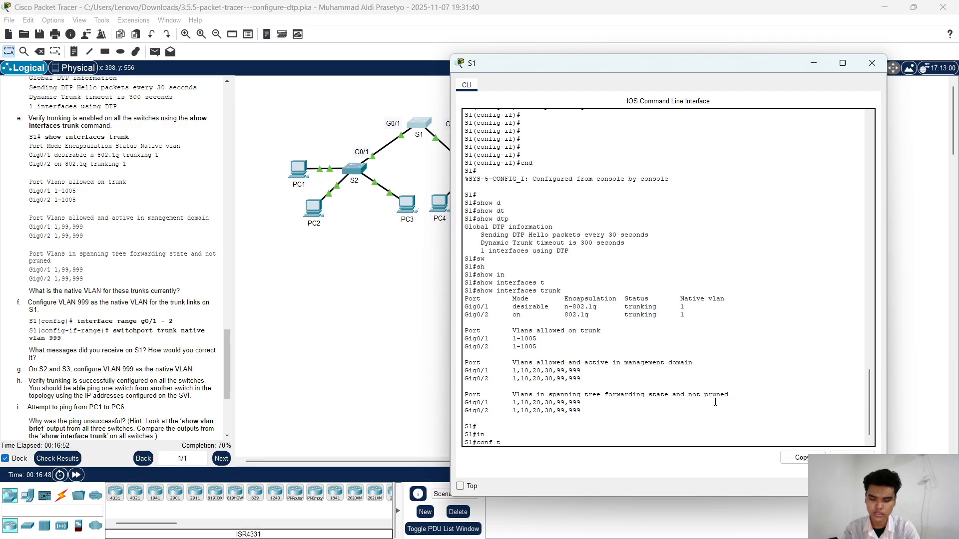
key(Return)
key(Return)
key(Return)
key(Return)
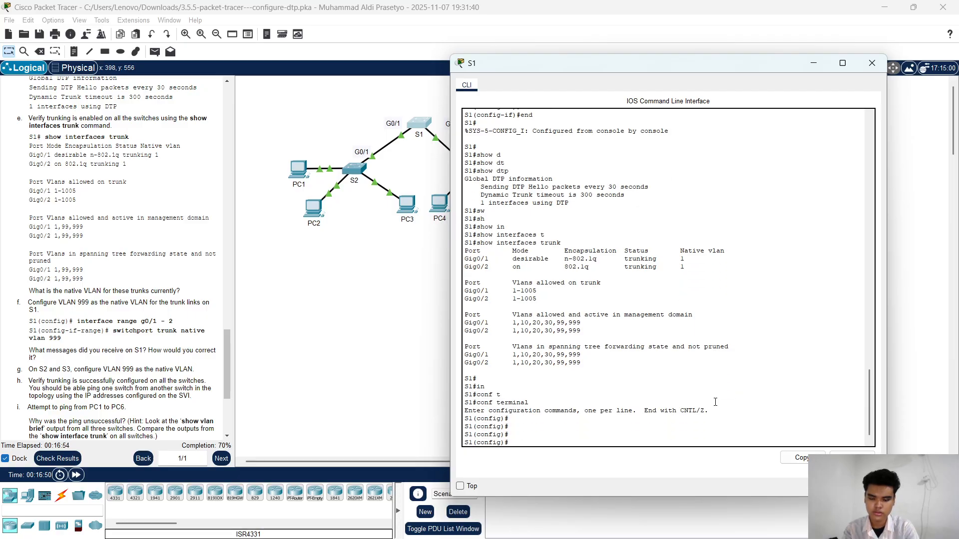
Step: Enter interface range configuration on S1 for gigabitEthernet0/1 - 2
text(in)
key(Tab)
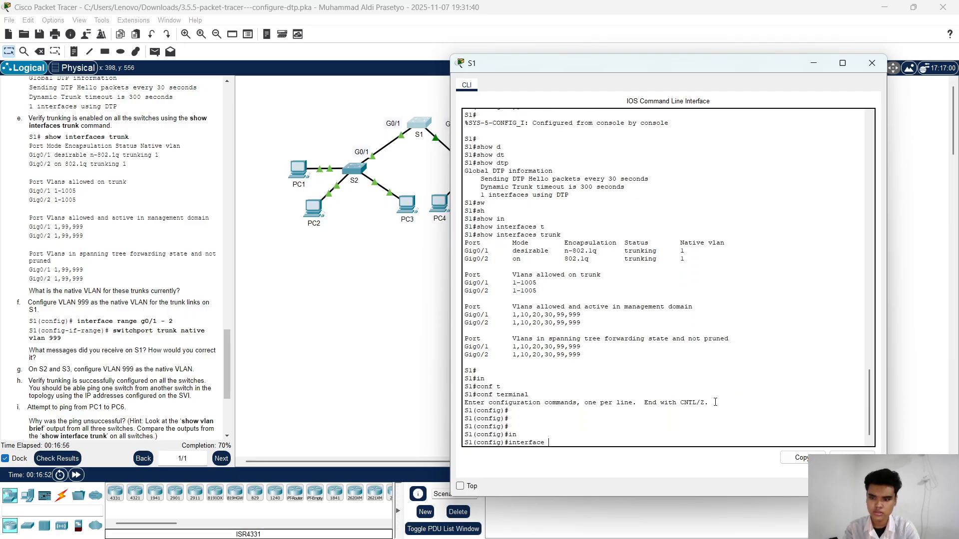
text(r)
key(Tab)
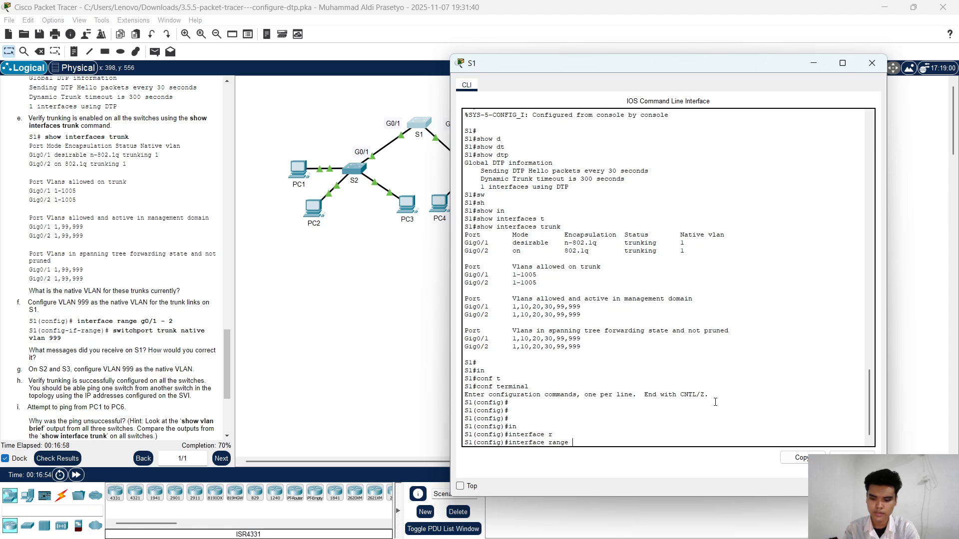
text(g)
key(Tab)
text(0)
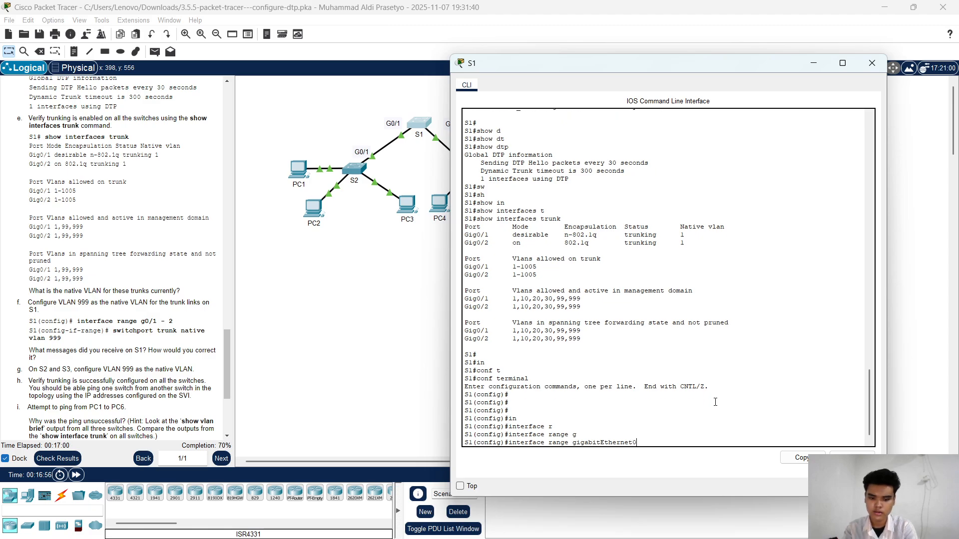
text(/2)
key(BackSpace)
text(1)
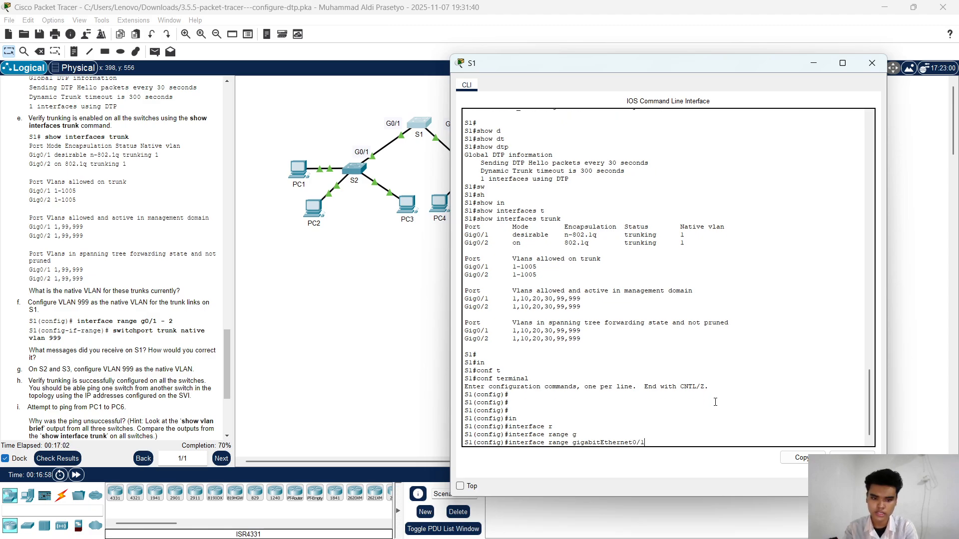
text( - 2)
key(Return)
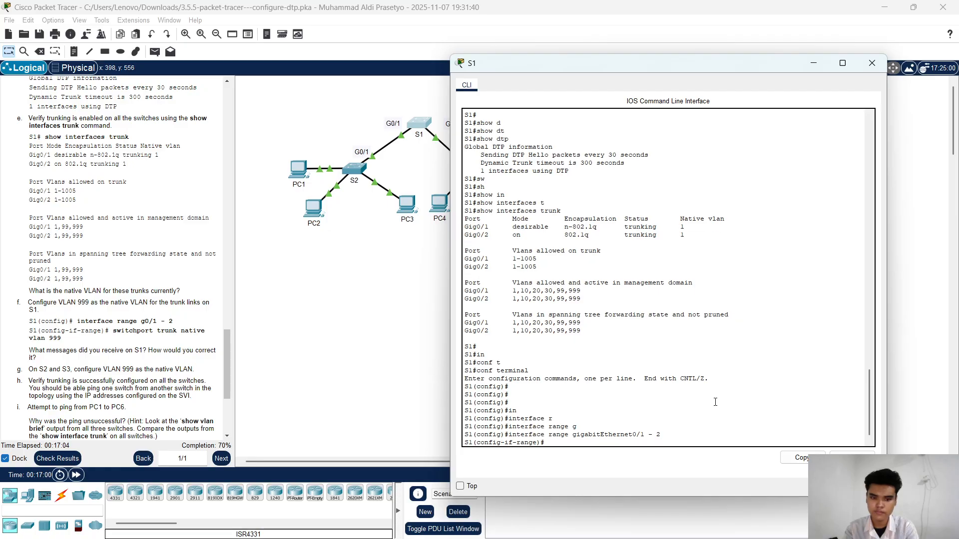
Step: Set the trunk native VLAN to 99 on S1's gigabitEthernet0/1 - 2 range, then close the S1 window
key(Return)
key(Return)
key(Return)
key(Return)
key(Return)
text(sw)
key(Tab)
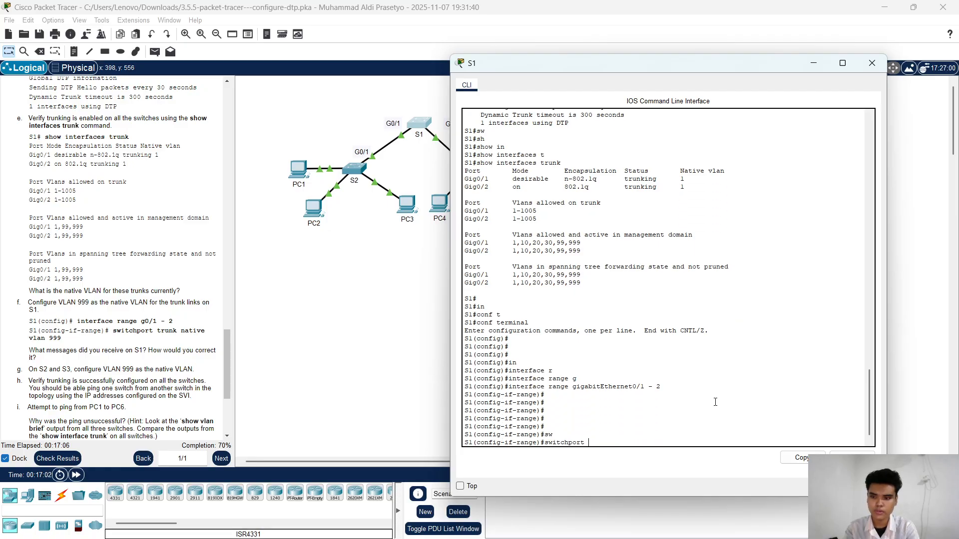
text(t)
key(Tab)
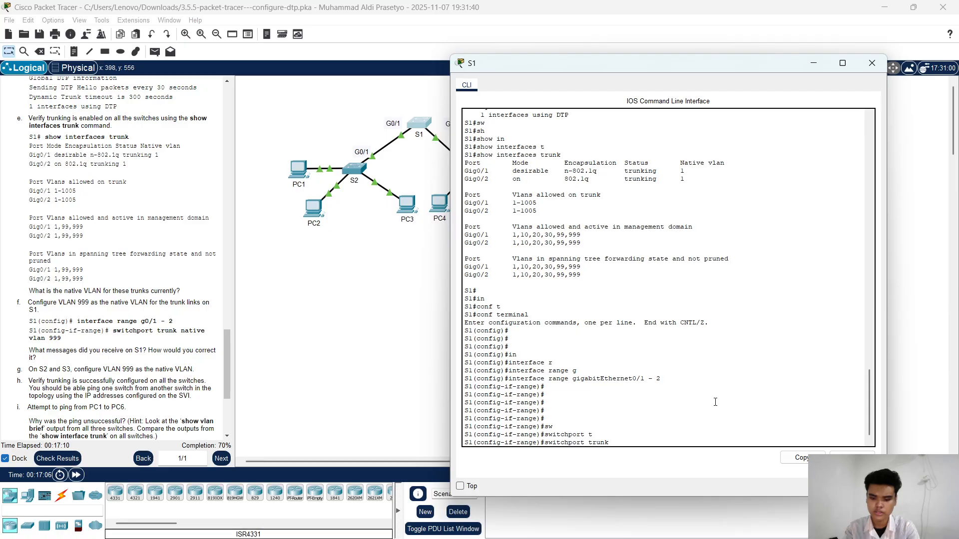
text(n)
key(Tab)
text(v)
key(Tab)
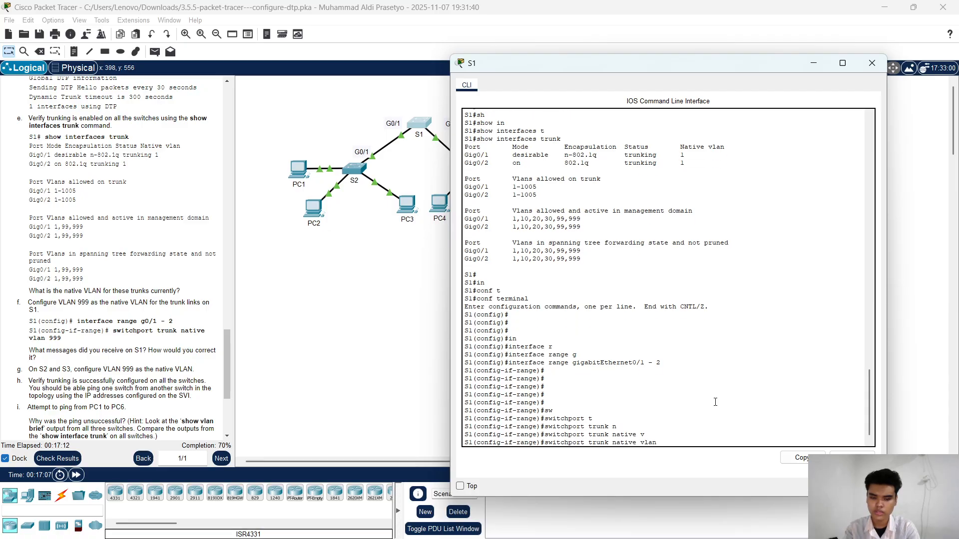
text(99)
key(Return)
key(Return)
key(Return)
key(Return)
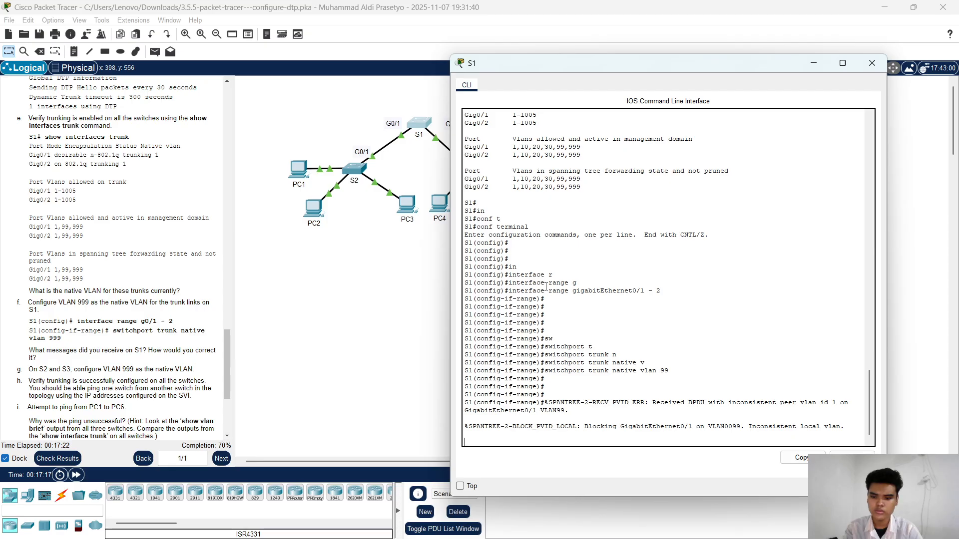
click(872, 63)
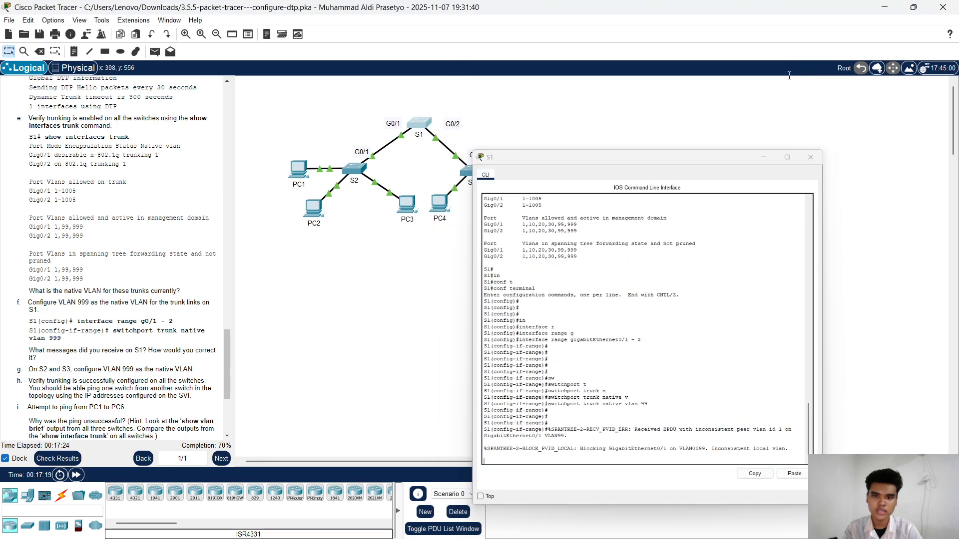
Step: Open the CLI of switch S2, exit the current interface mode and enter configuration for gigabitEthernet0/1
click(362, 168)
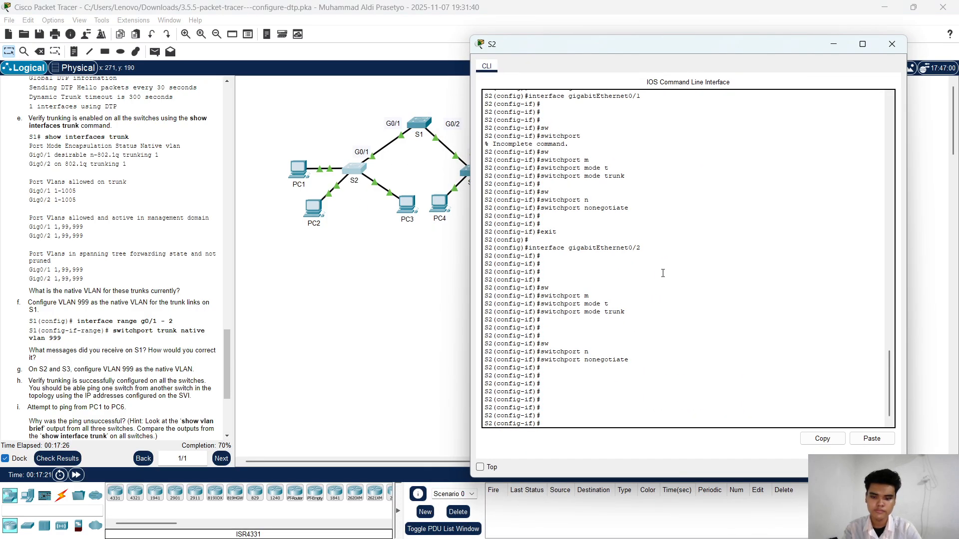
key(Return)
key(Return)
key(Return)
key(Return)
key(Return)
text(exit)
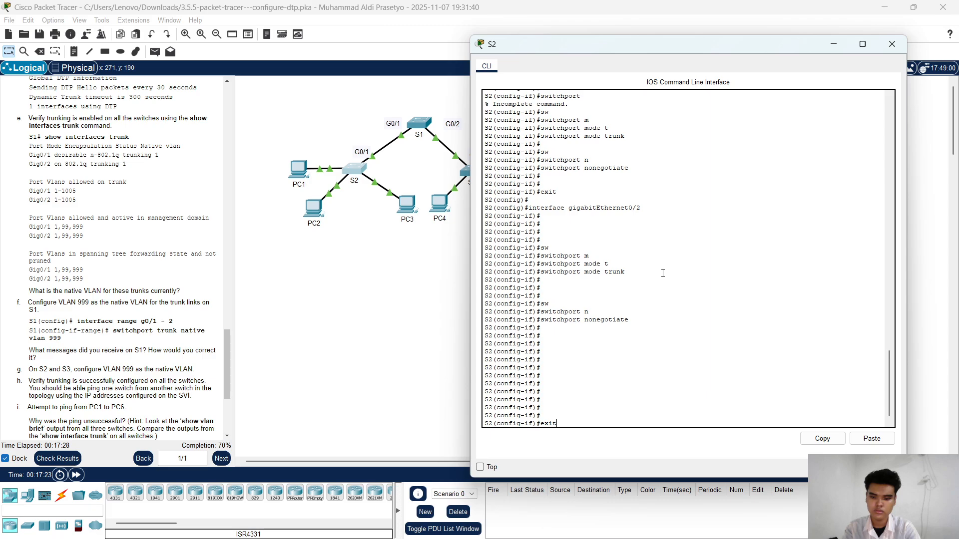
key(Return)
key(Return)
text(in)
key(Tab)
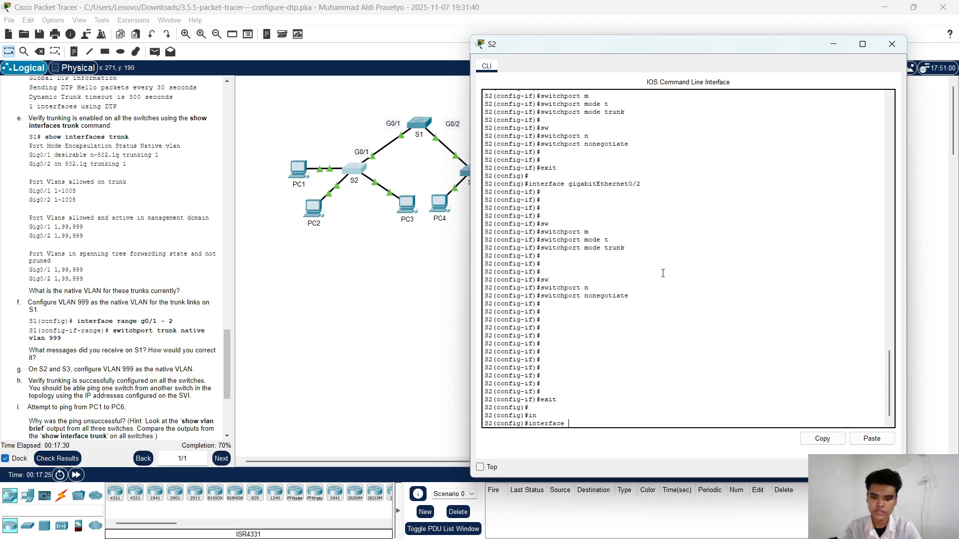
text(g)
key(Tab)
text(0)
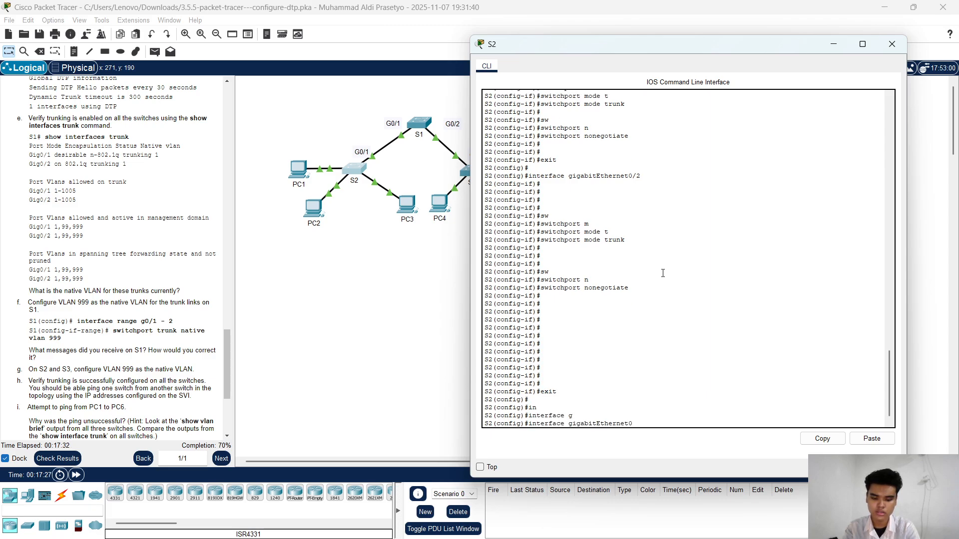
text(/1)
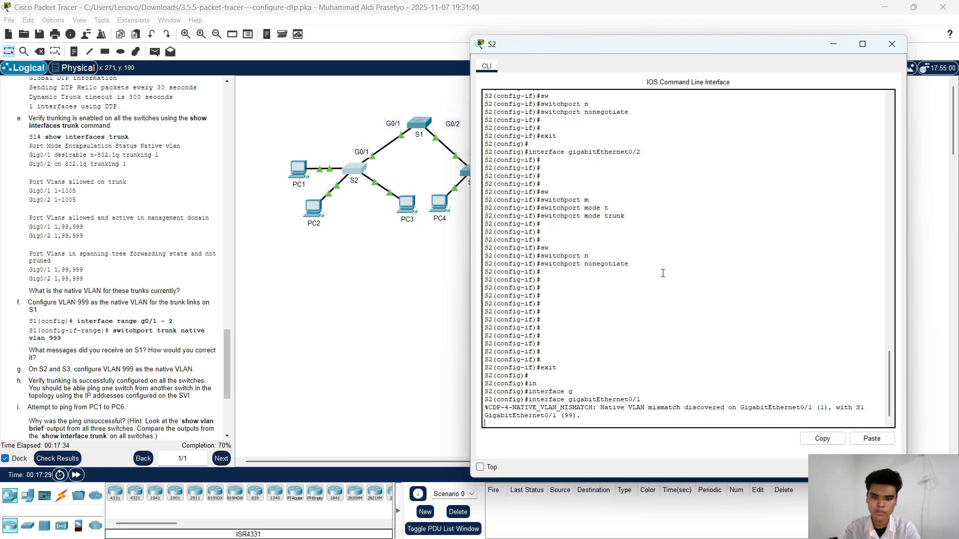
key(Return)
key(Return)
key(Return)
key(Return)
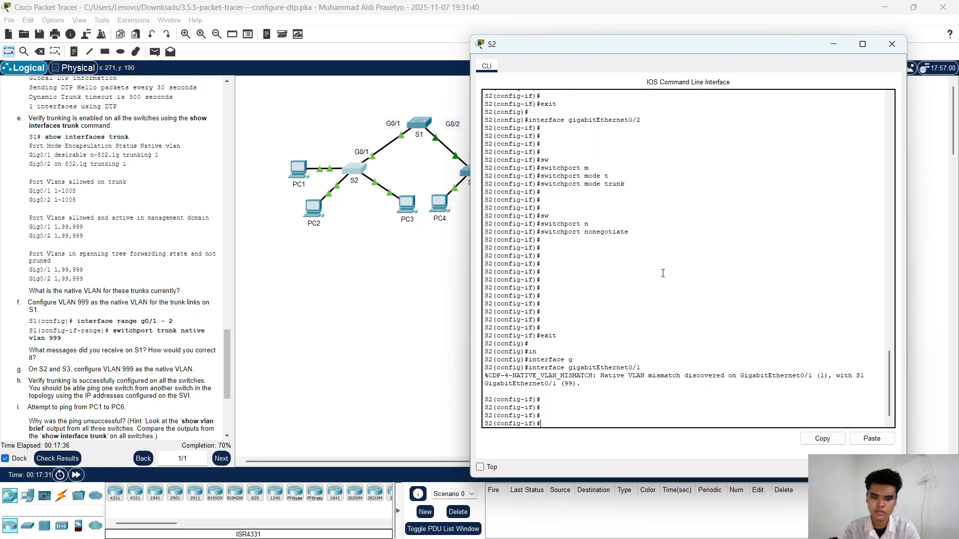
key(Return)
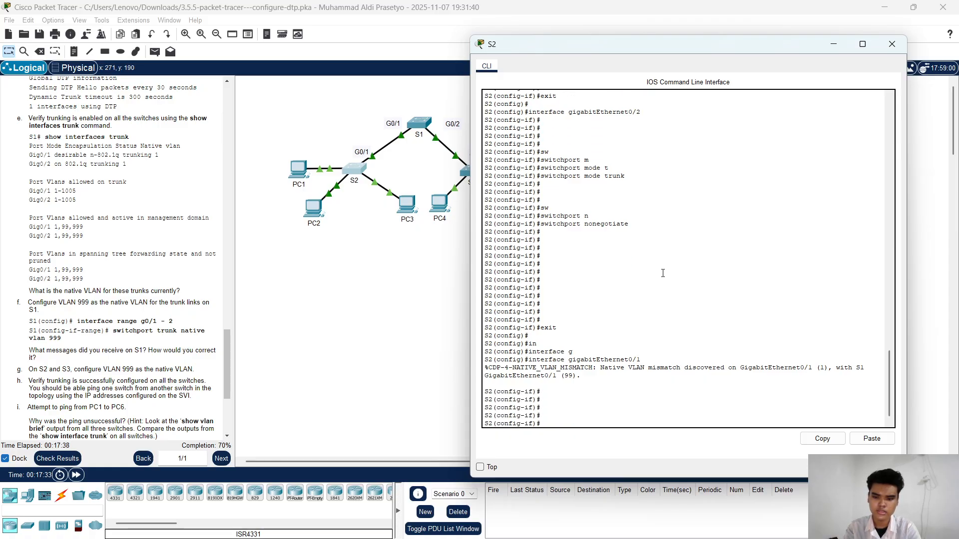
Step: Configure VLAN 999 as the trunk native VLAN on S2's gigabitEthernet0/1 and close the S2 window
key(Return)
text(sw)
key(Tab)
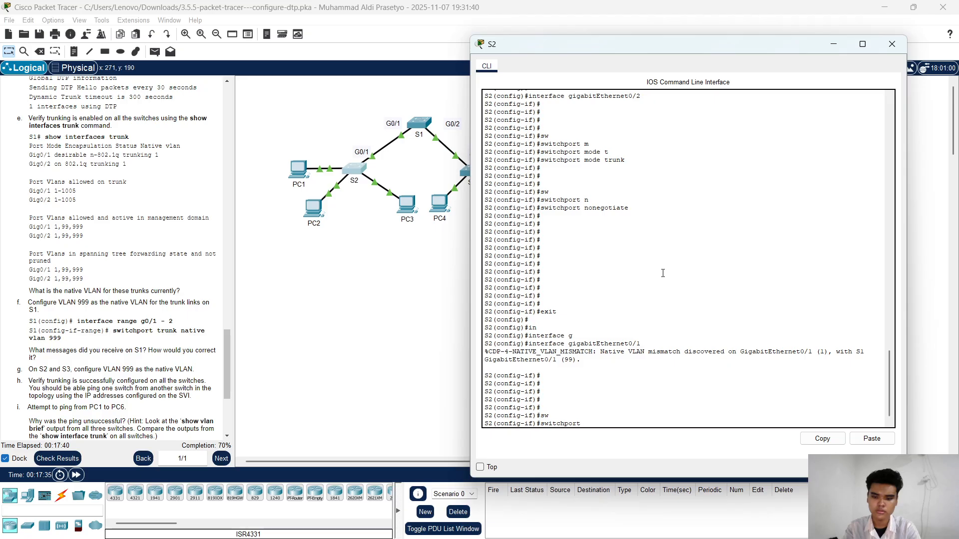
text(t)
key(Tab)
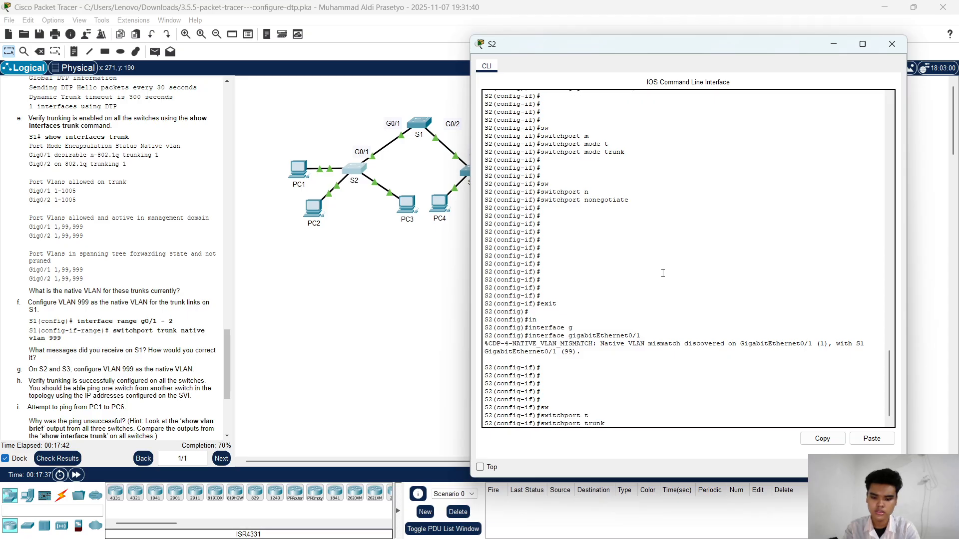
text(n)
key(Tab)
text(v)
key(Tab)
text(99)
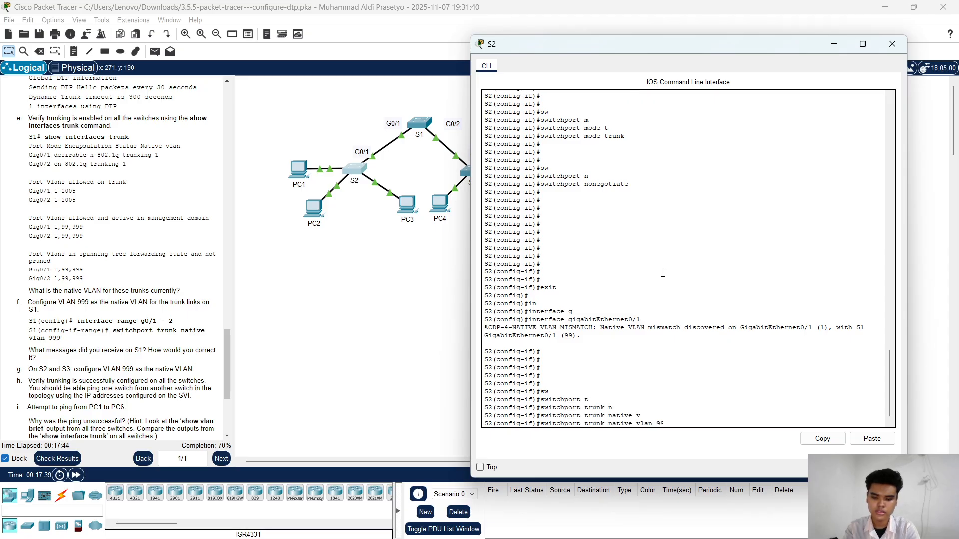
text(9)
key(Return)
key(Return)
key(Return)
key(Return)
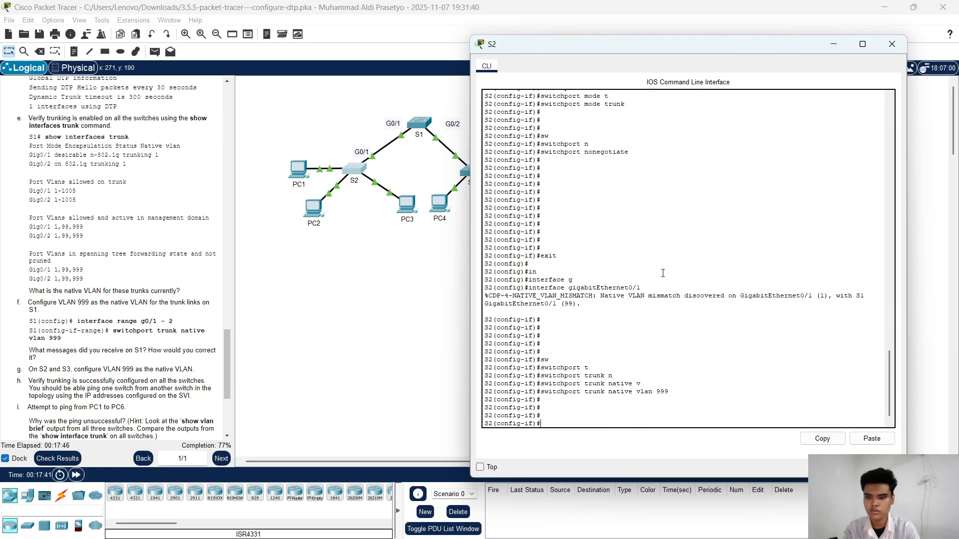
key(Return)
key(Return)
key(Return)
key(Return)
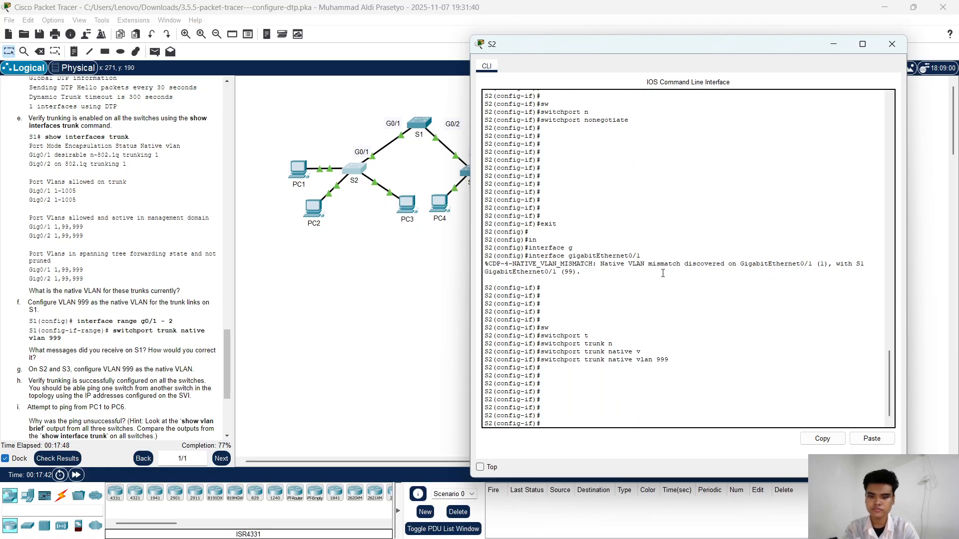
click(892, 43)
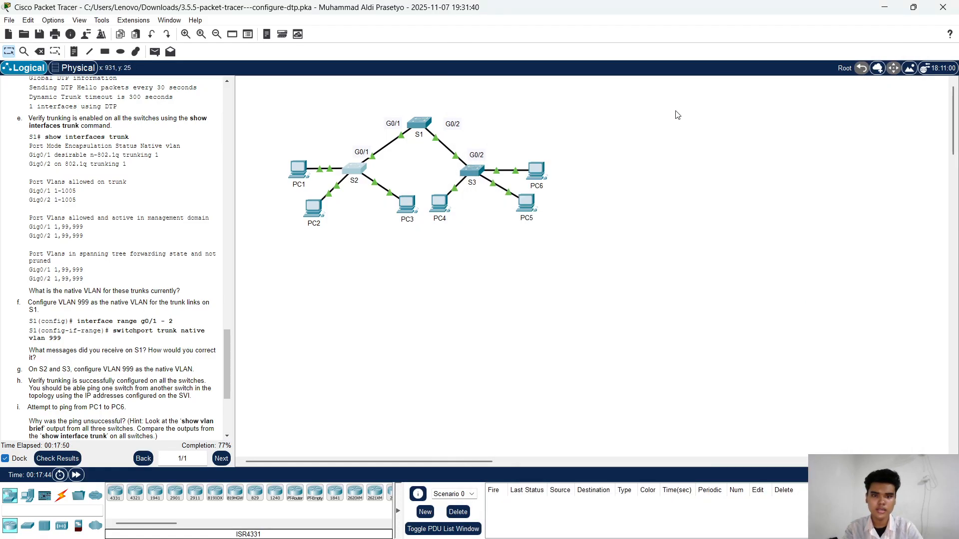
Step: Open the CLI of switch S3, exit the current interface mode and enter configuration for gigabitEthernet0/2
click(477, 170)
key(Return)
key(Return)
key(Return)
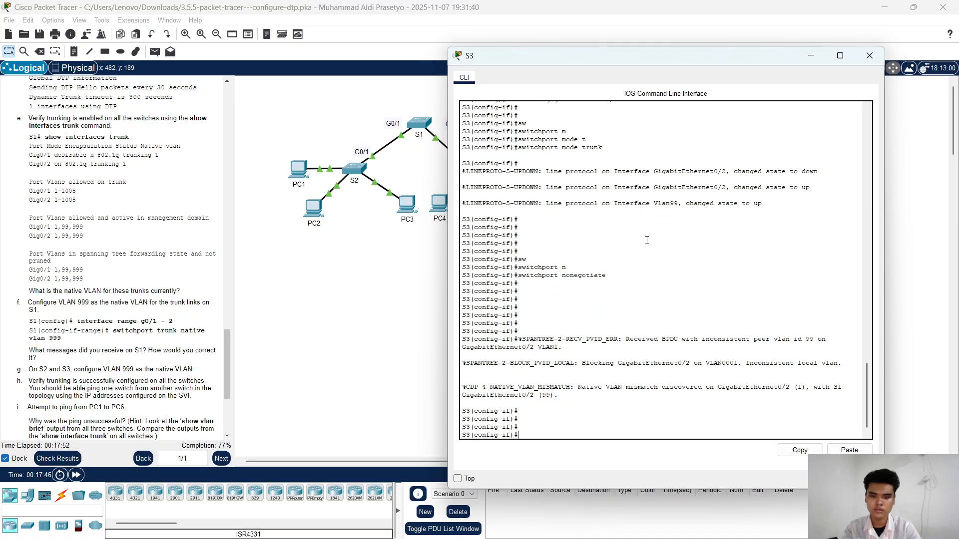
text(exit)
key(Return)
key(Return)
text(in)
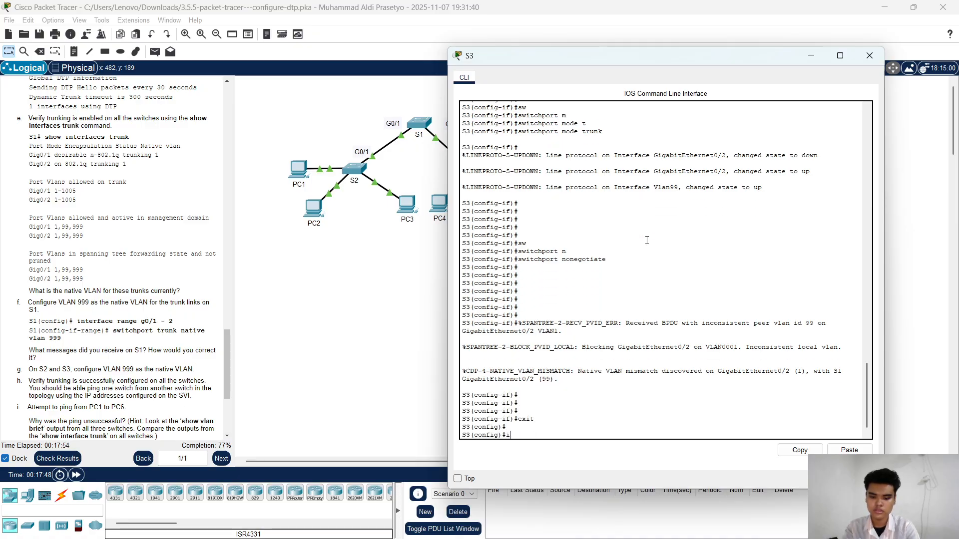
key(Tab)
text(g)
key(Tab)
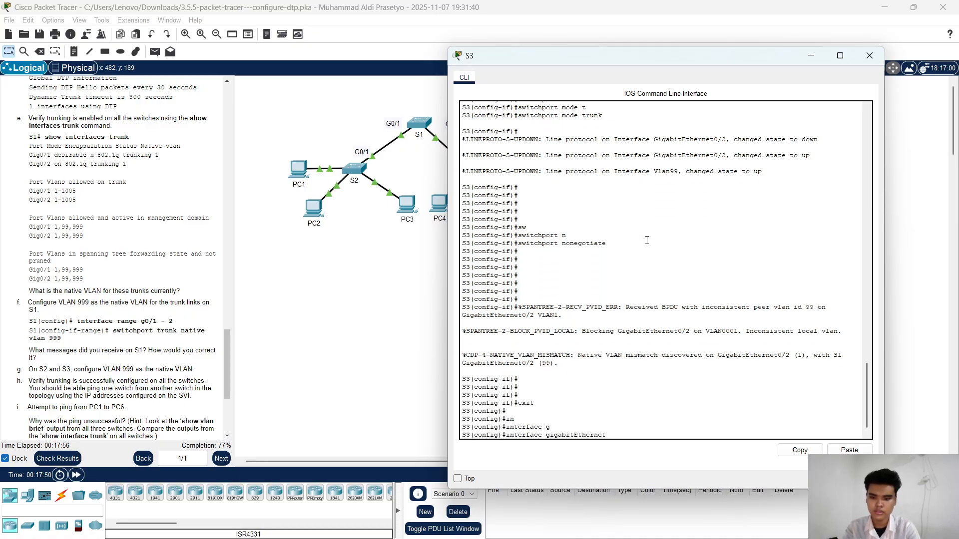
key(BackSpace)
text(0)
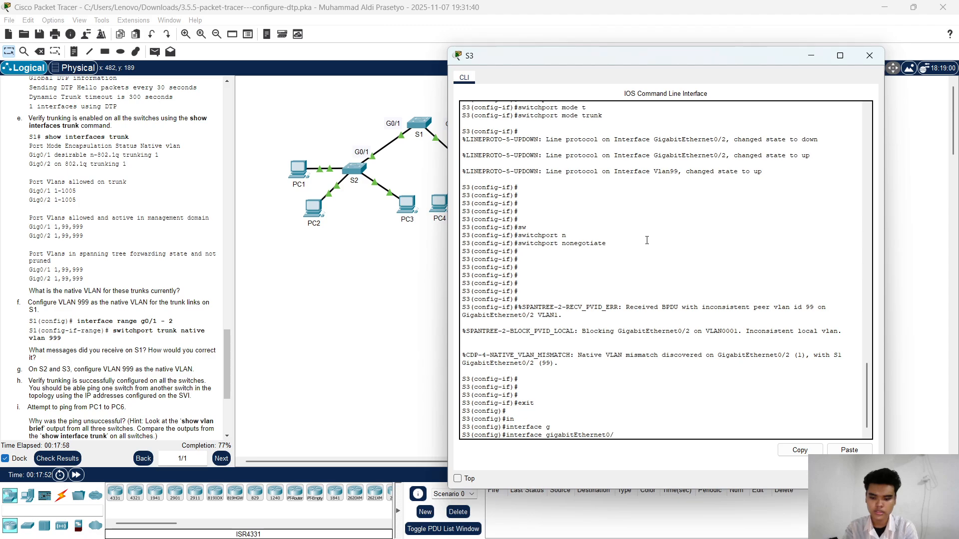
text(/2)
key(Return)
key(Return)
key(Return)
key(Return)
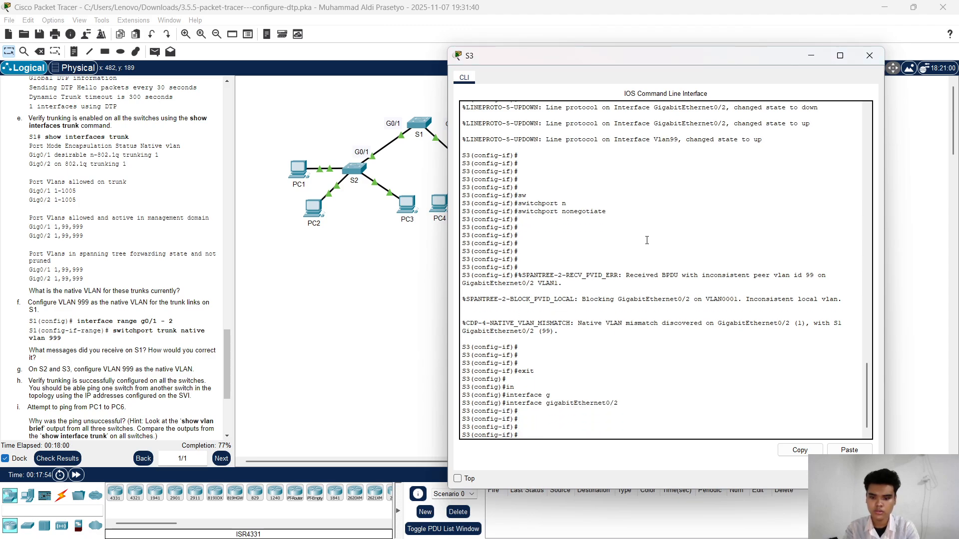
Step: Configure VLAN 999 as the trunk native VLAN on S3's gigabitEthernet0/2 and put the S3 window away
text(sw)
key(Tab)
text(t)
key(Tab)
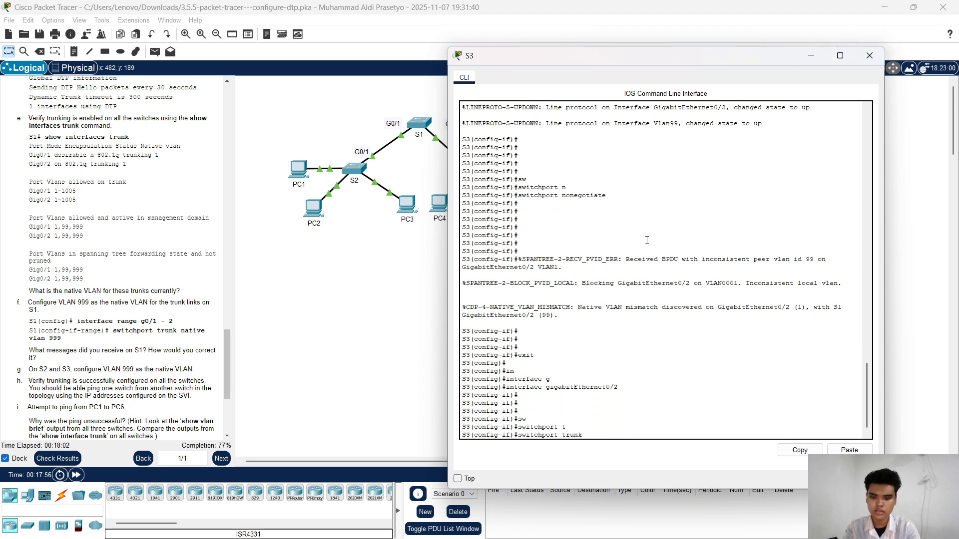
text(n)
key(Tab)
text(v)
key(Tab)
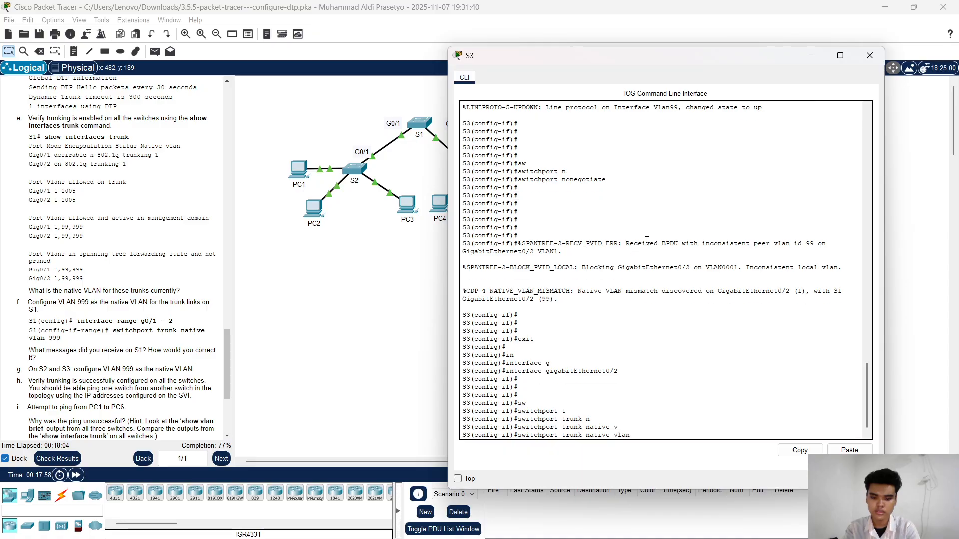
text(999)
key(Return)
key(Return)
key(Return)
key(Return)
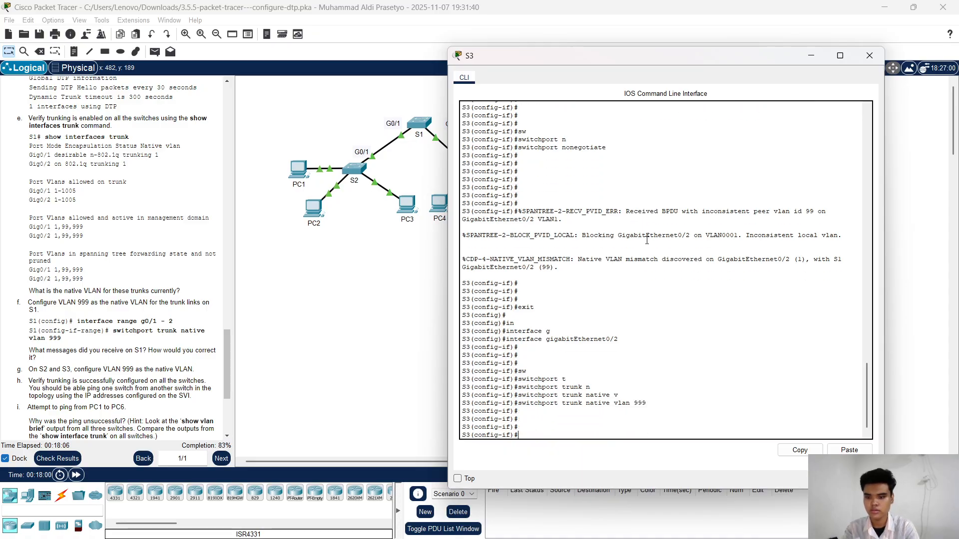
click(811, 55)
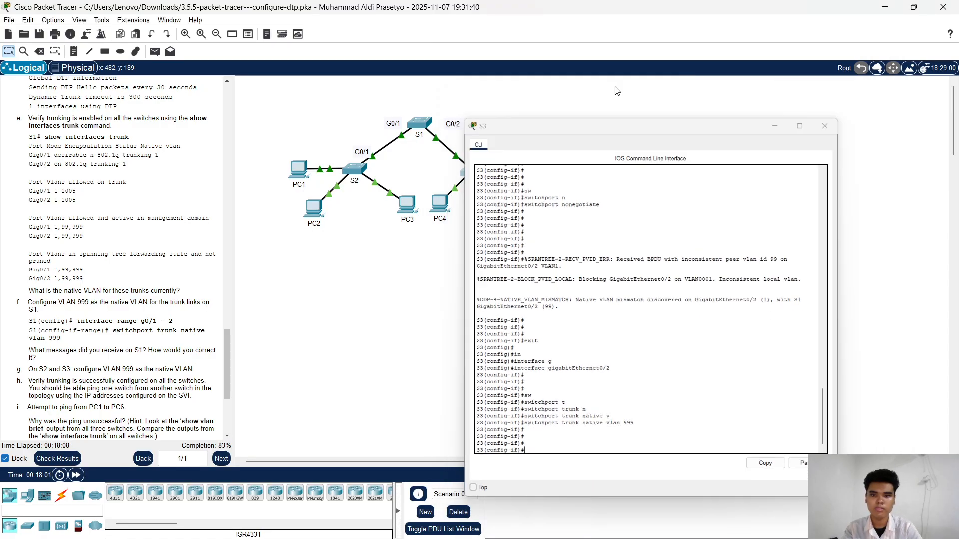
Step: Reopen the CLI of S1, exit the range mode and re-enter interface range gigabitEthernet0/1 - 2
click(421, 124)
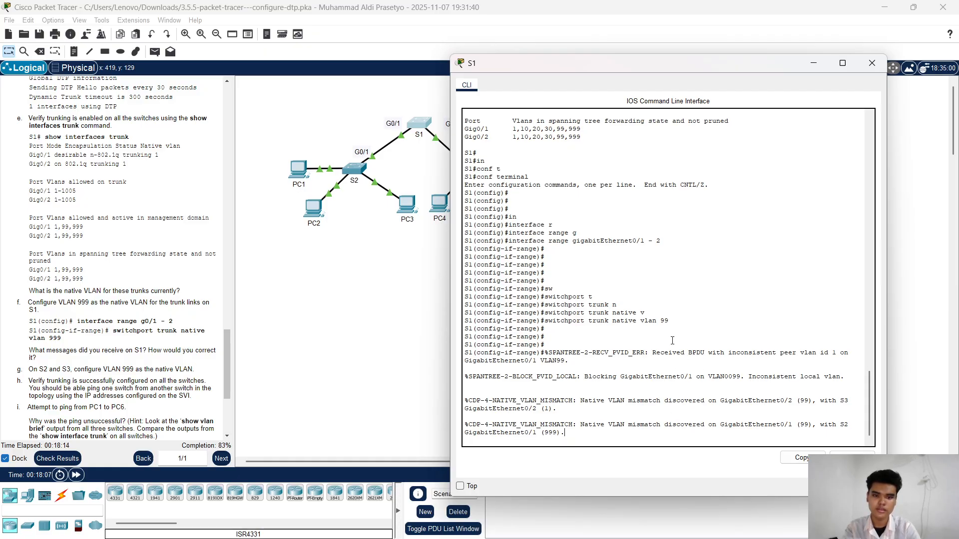
key(Return)
key(Return)
key(Return)
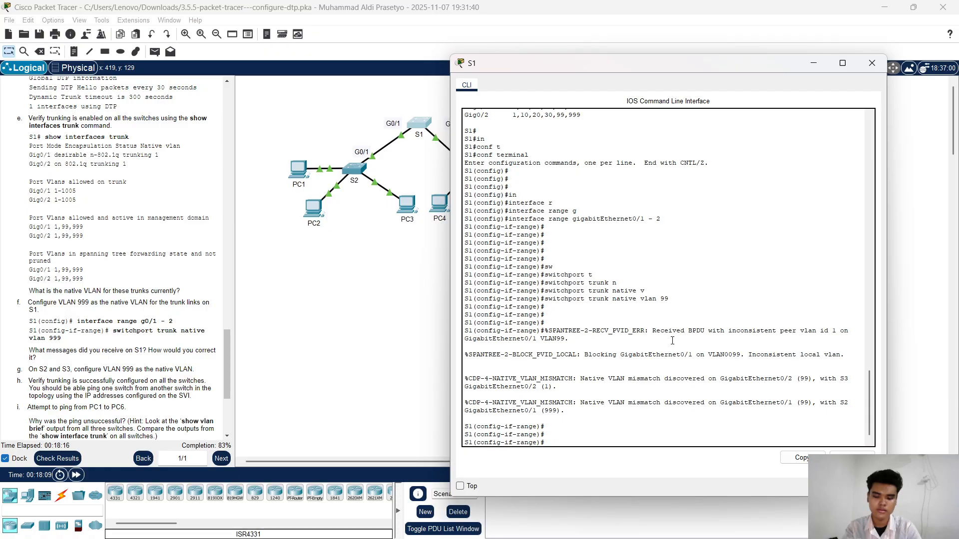
text(exit)
key(Return)
key(Return)
key(Return)
key(Return)
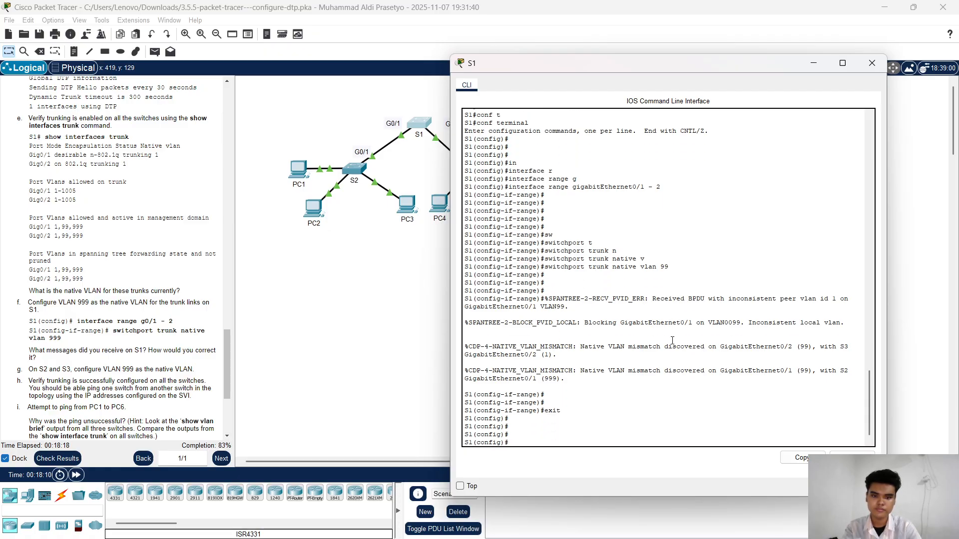
key(Up)
key(Up)
key(Up)
key(Return)
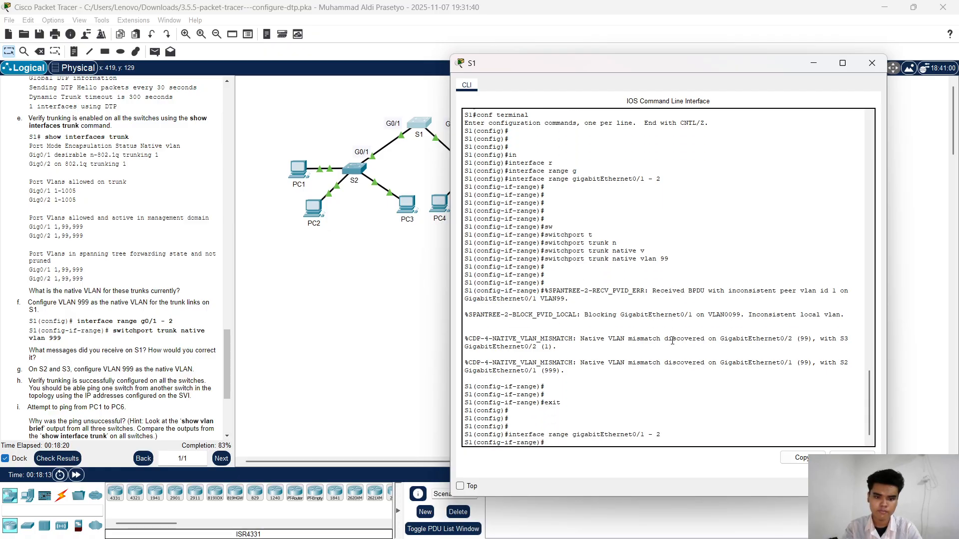
key(Up)
key(Up)
key(Up)
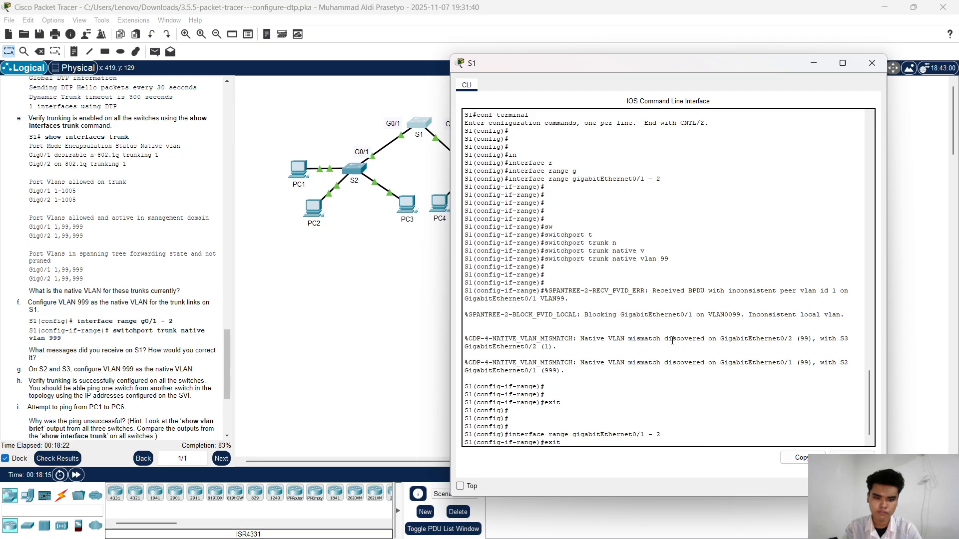
key(Up)
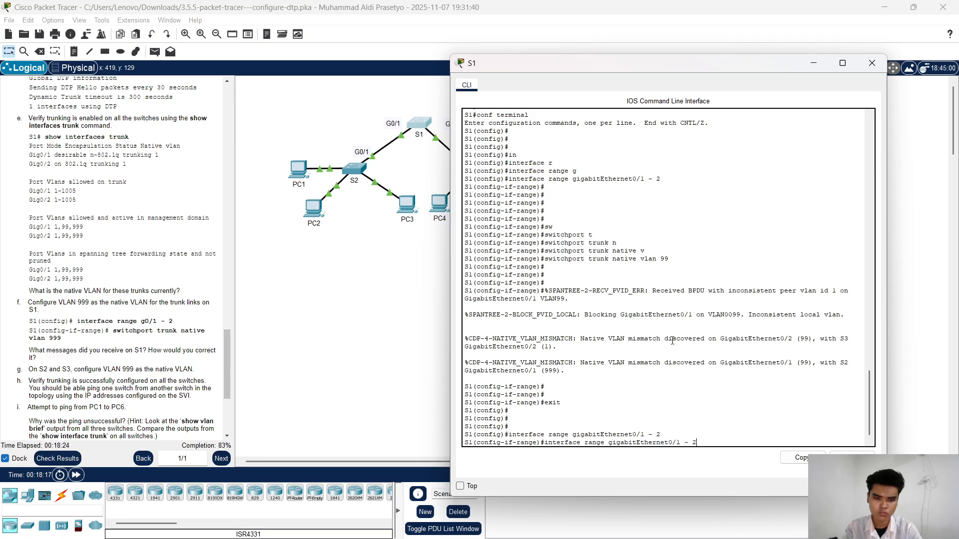
key(Down)
key(Up)
key(Up)
key(Up)
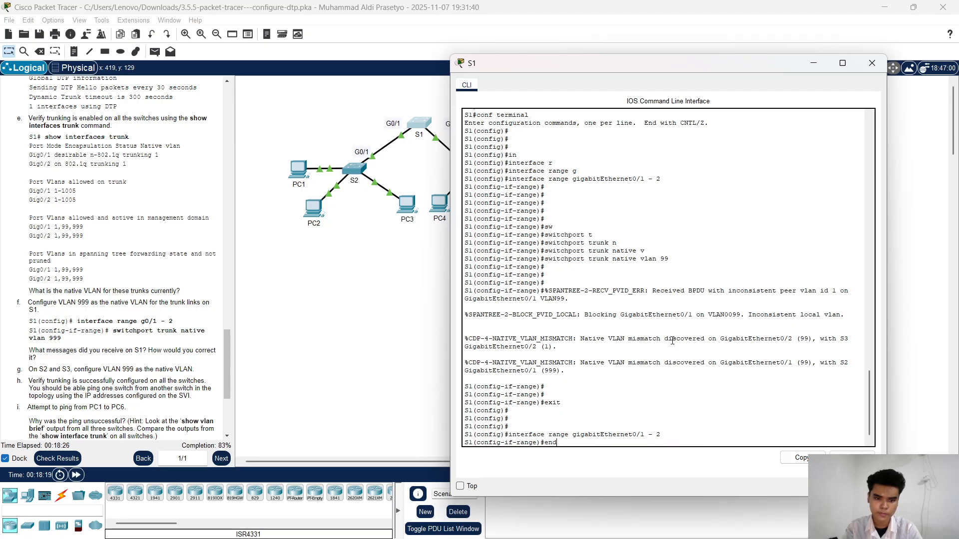
key(Down)
key(Down)
key(Down)
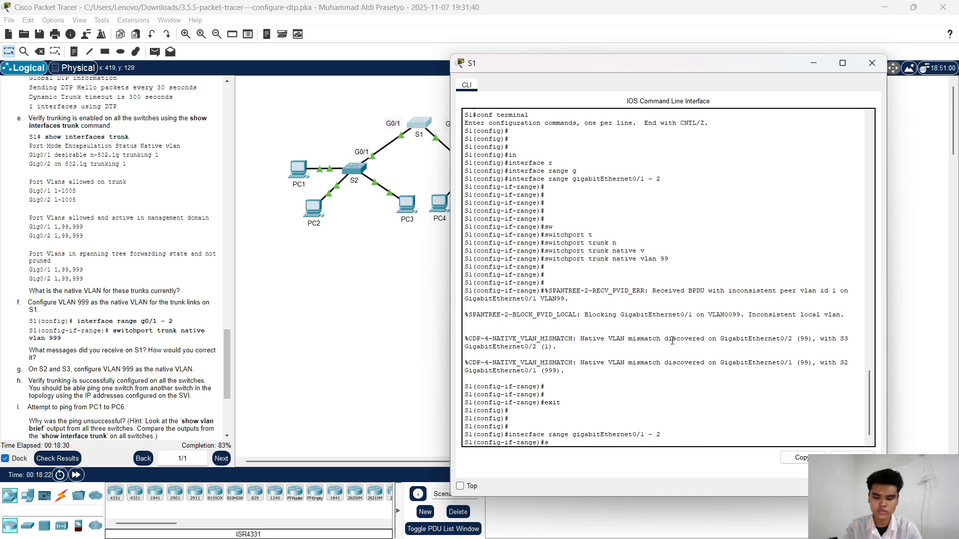
Step: Configure VLAN 999 as the trunk native VLAN on S1's interface range gigabitEthernet0/1 - 2
text(sw)
key(Tab)
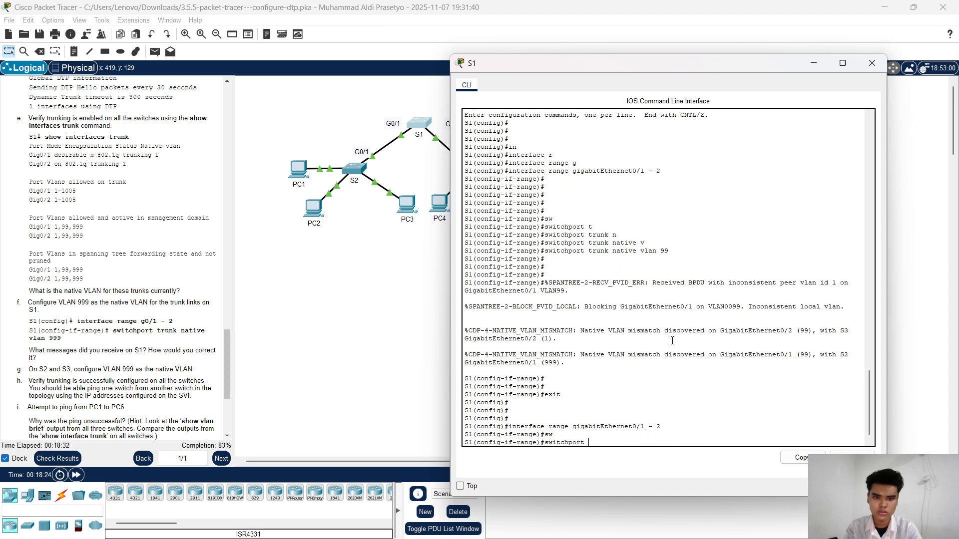
text(t)
key(Tab)
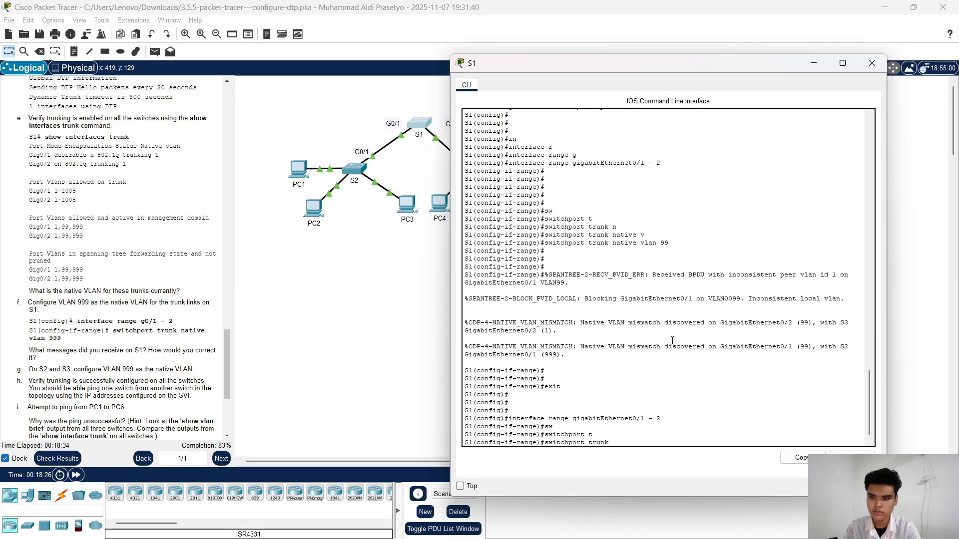
text(n)
key(Tab)
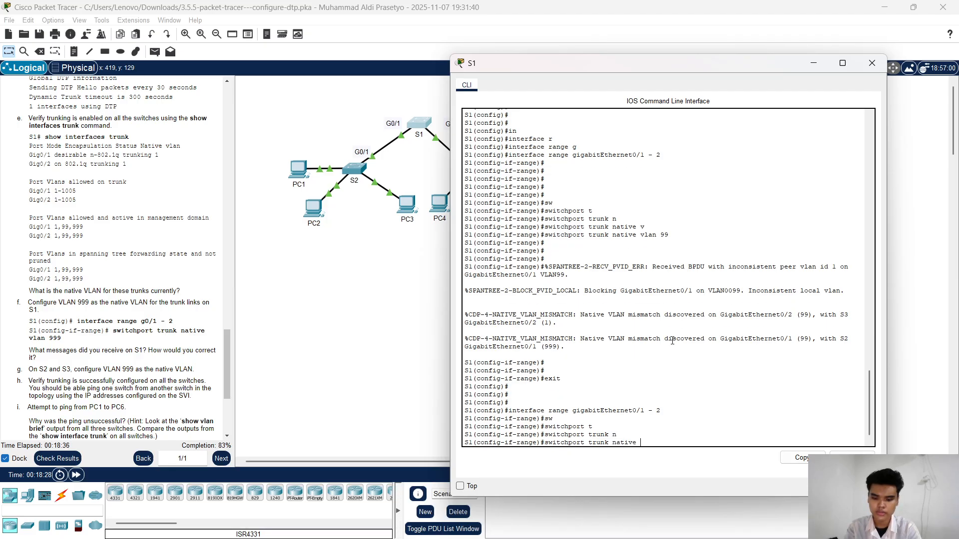
text(v)
key(Tab)
text(999)
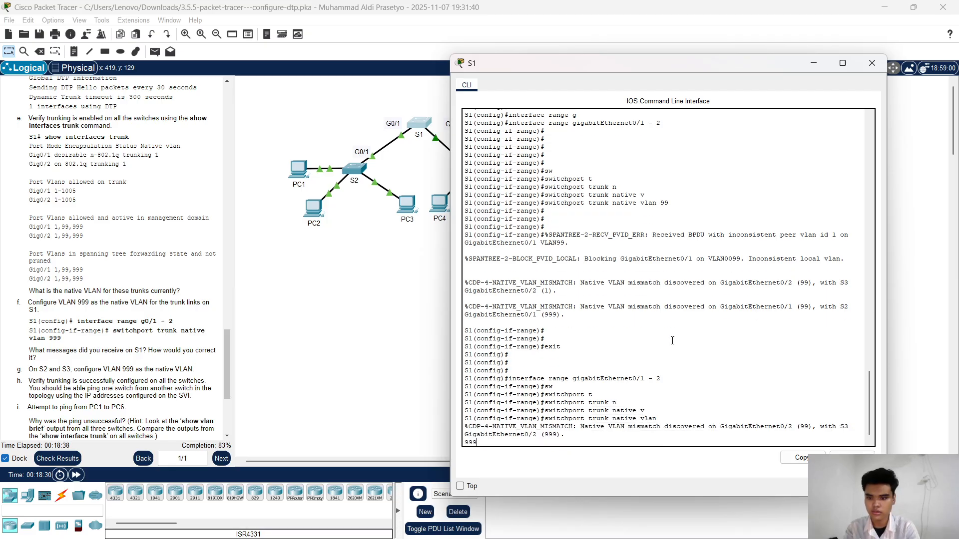
key(Return)
key(Return)
key(Return)
key(Return)
key(Return)
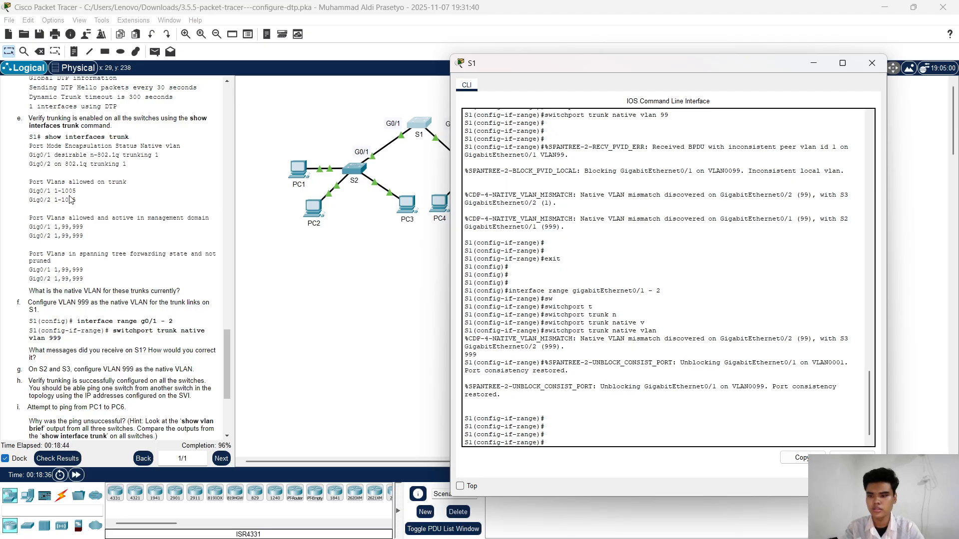
Step: Put the S1 window away, open the CLI of switch S3 and exit its current interface mode
scroll(85, 253, down, 3)
scroll(84, 253, down, 3)
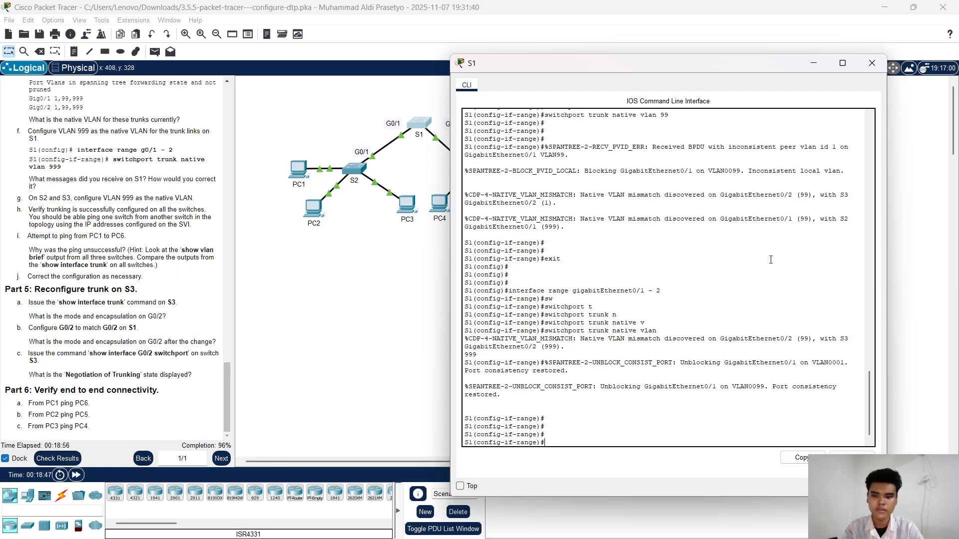
click(813, 64)
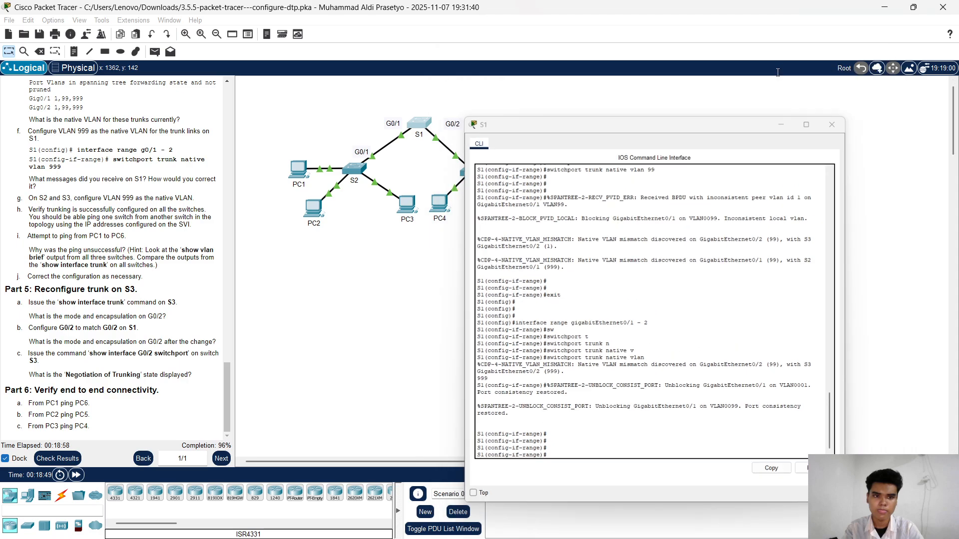
click(482, 168)
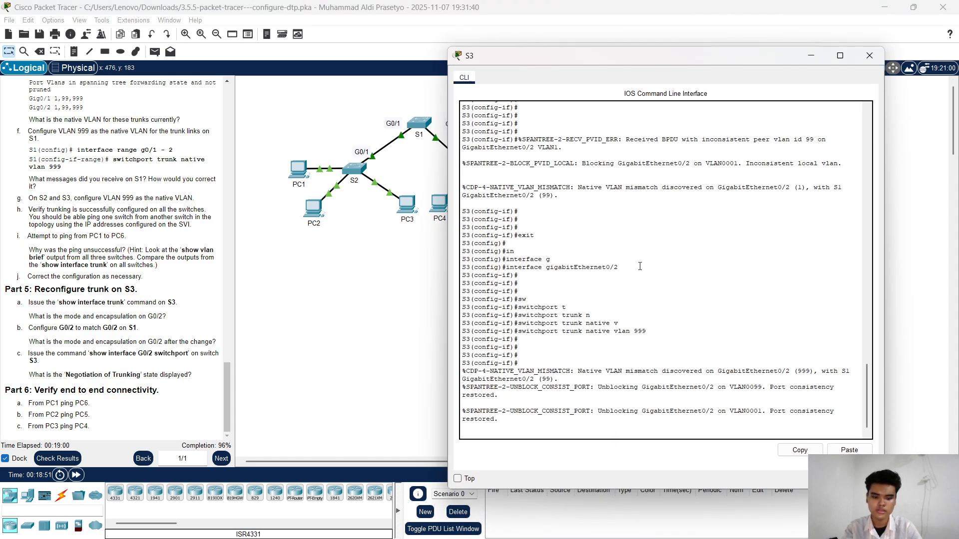
key(Return)
key(Return)
key(Return)
key(Return)
key(Return)
text(exi)
key(Return)
key(Return)
key(Return)
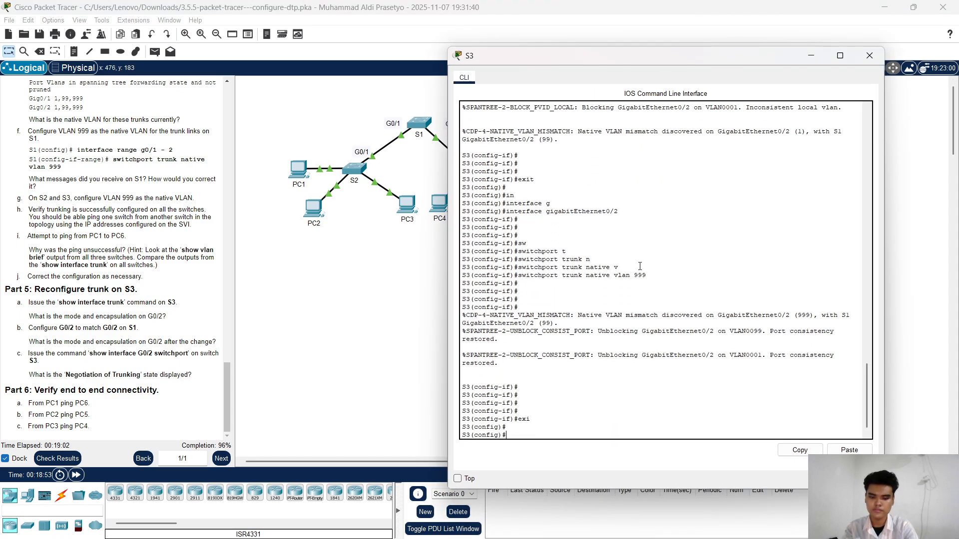
Step: Enter interface configuration for gigabitEthernet0/2 on S3
text(in)
key(Tab)
text(g)
key(Tab)
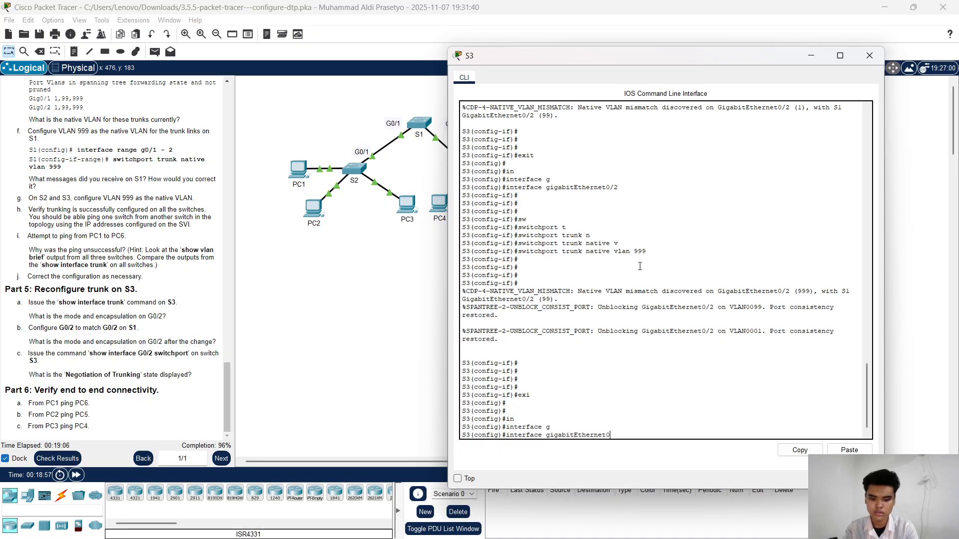
text(0/2)
key(Return)
key(Return)
key(Return)
key(Return)
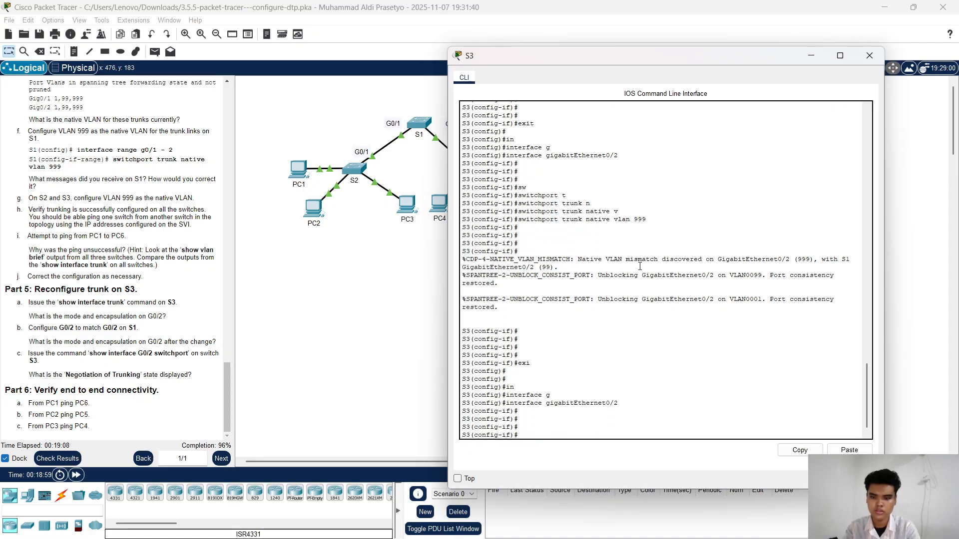
Step: Set S3's gigabitEthernet0/2 to static trunk mode with switchport mode trunk
text(sw)
key(Tab)
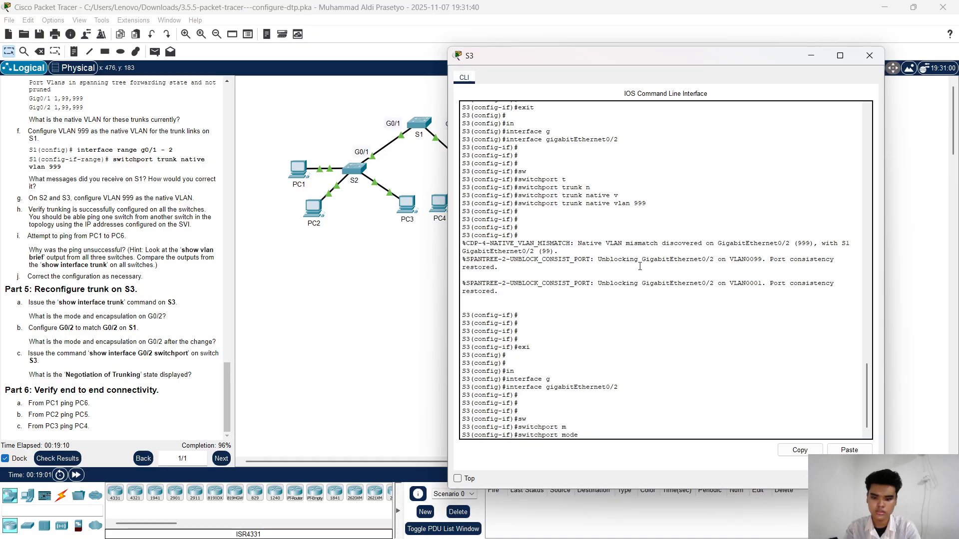
key(Tab)
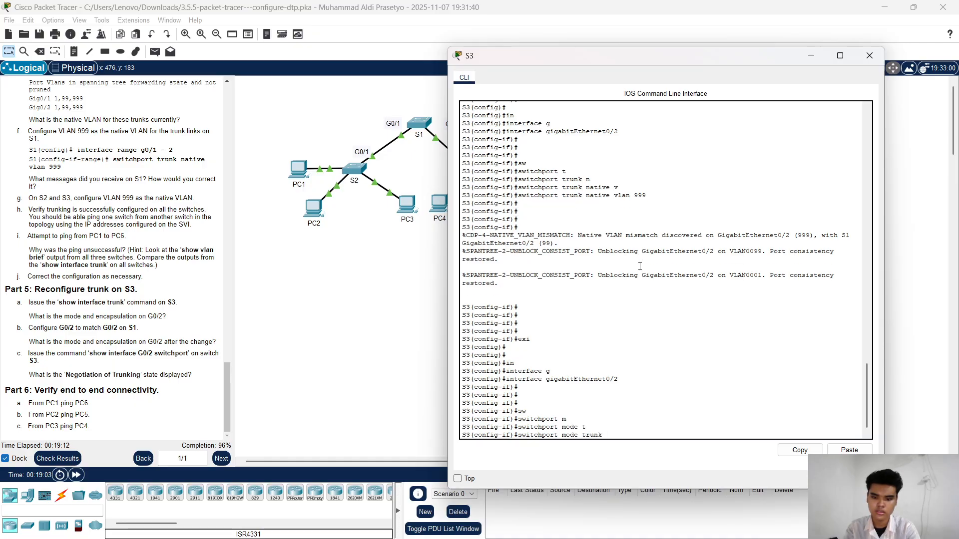
key(Return)
key(Return)
key(Return)
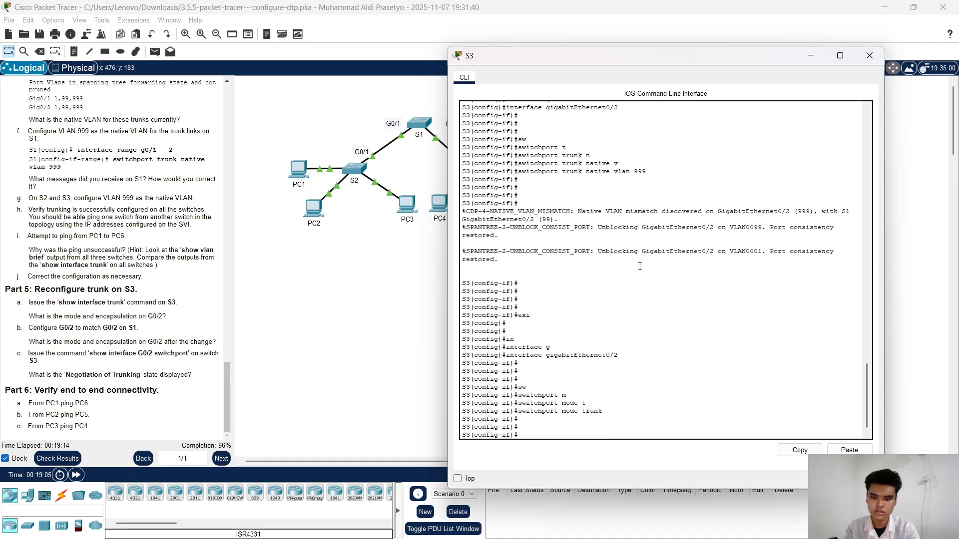
Step: Disable DTP negotiation on S3's gigabitEthernet0/2 with switchport nonegotiate
text(sw)
key(Tab)
text(n)
key(Tab)
key(Return)
key(Return)
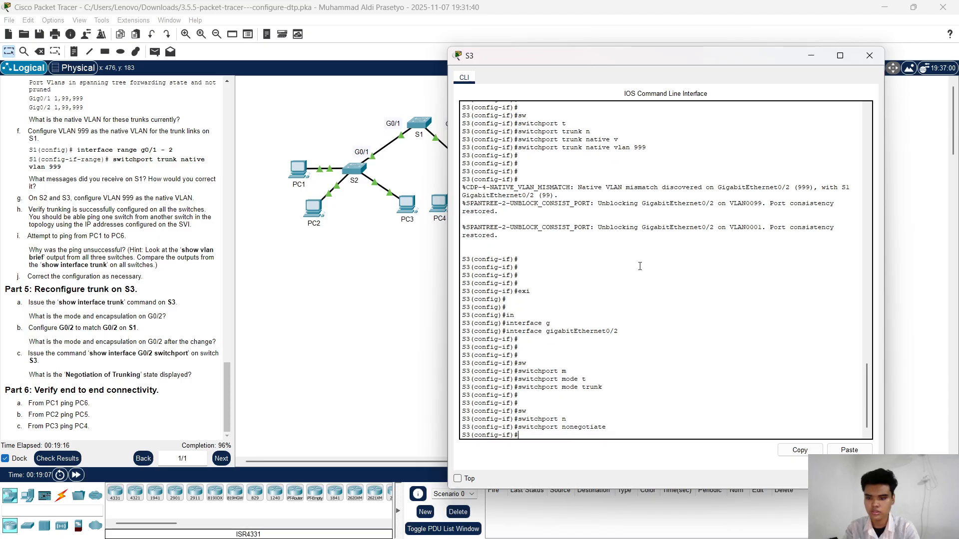
key(Return)
key(Return)
key(Return)
key(Return)
key(Return)
key(Return)
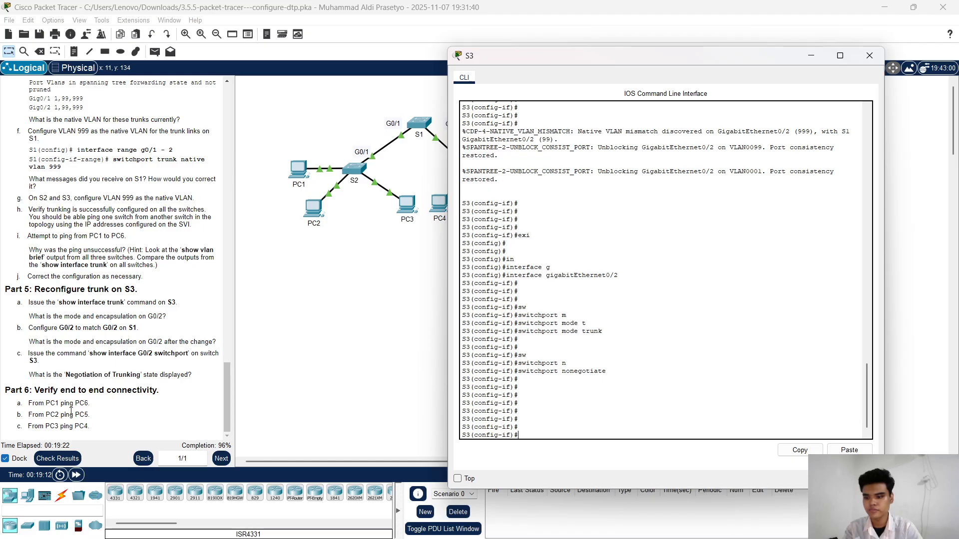
Step: Check the activity results, review the assessment items for S1, S2 and S3, and return to the topology
click(70, 458)
click(101, 77)
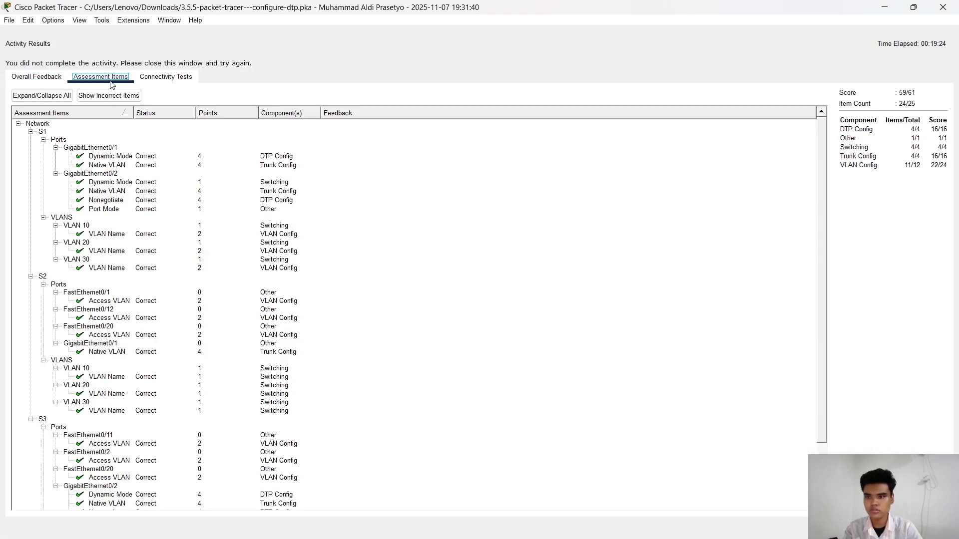
scroll(195, 268, down, 3)
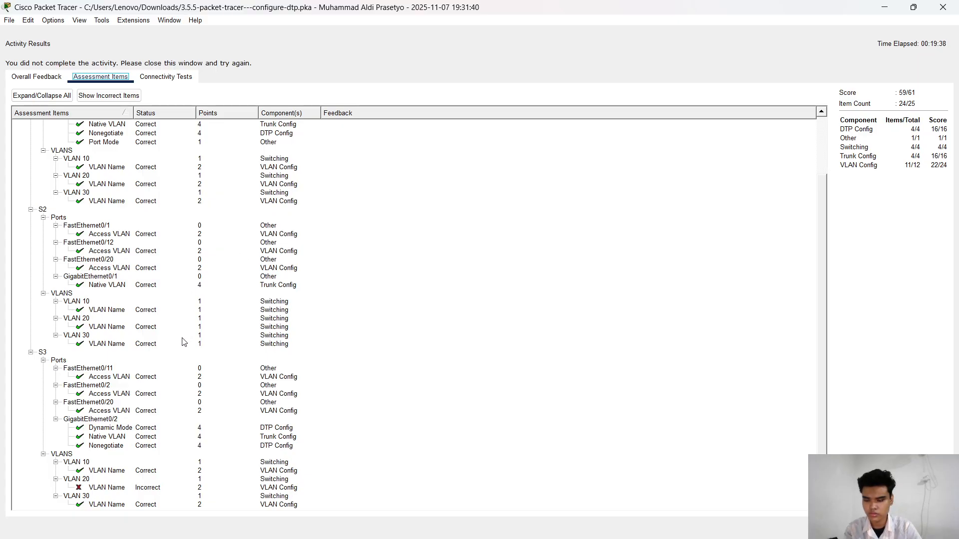
scroll(182, 342, up, 3)
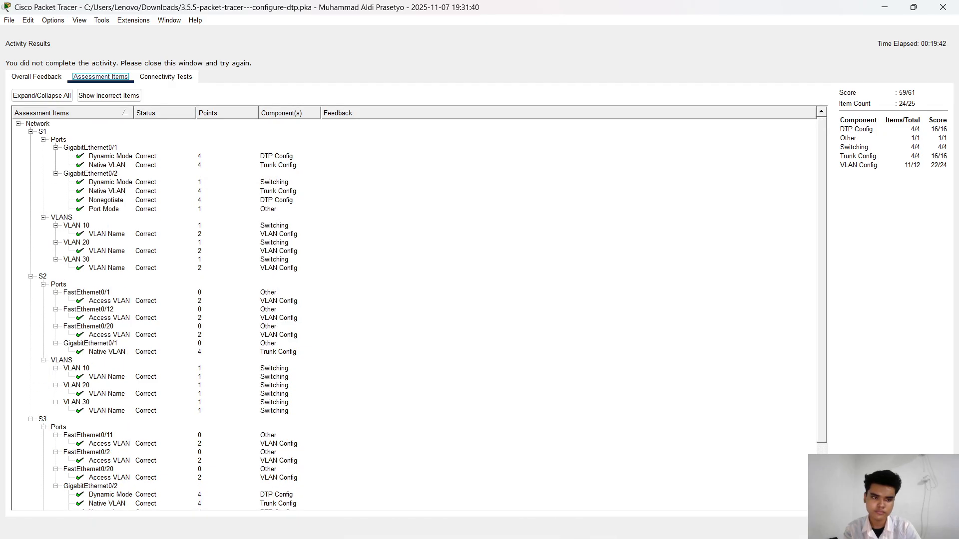
click(931, 528)
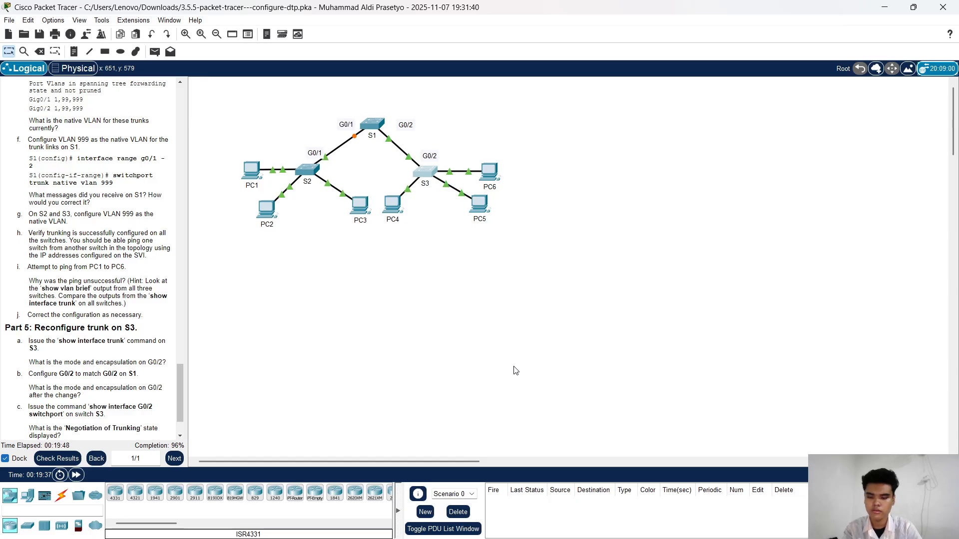
Step: Read the remaining activity instructions through Part 6 and cycle through the open windows to switch away
scroll(49, 334, down, 3)
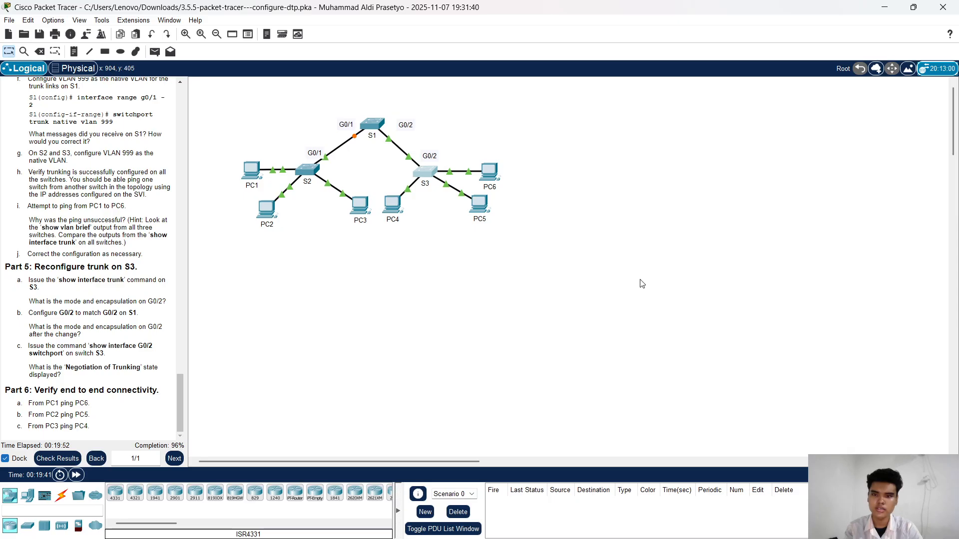
key(alt+Tab)
key(alt+Tab)
key(alt+Tab)
key(alt+Tab)
key(alt+Tab)
key(alt+Tab)
key(alt+Tab)
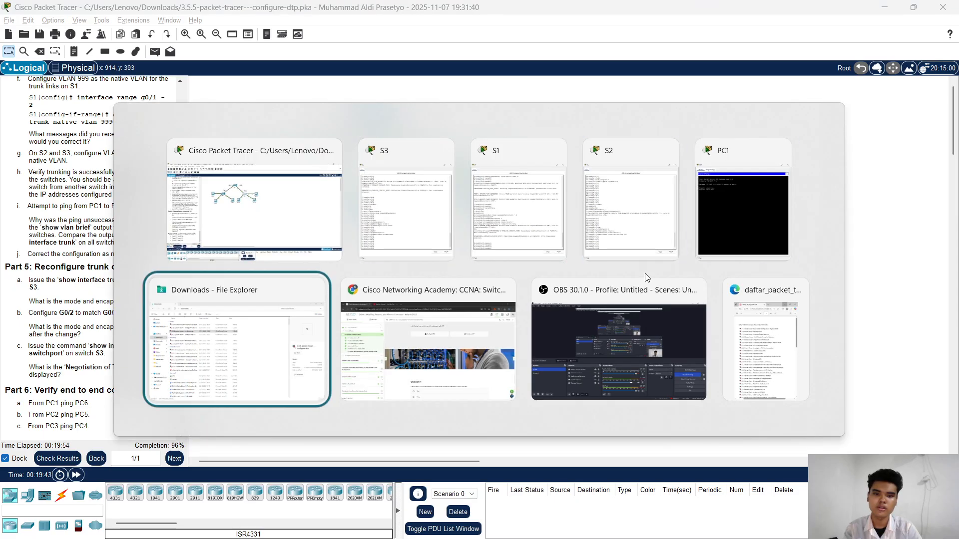